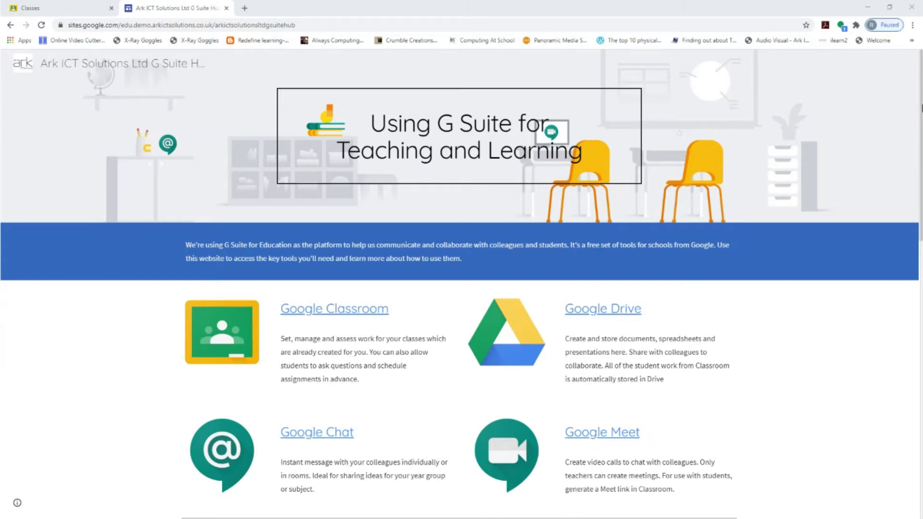
Look through the G Suite hub page, covering the Google tool links and the Get Training resources
drag(920, 123, 916, 165)
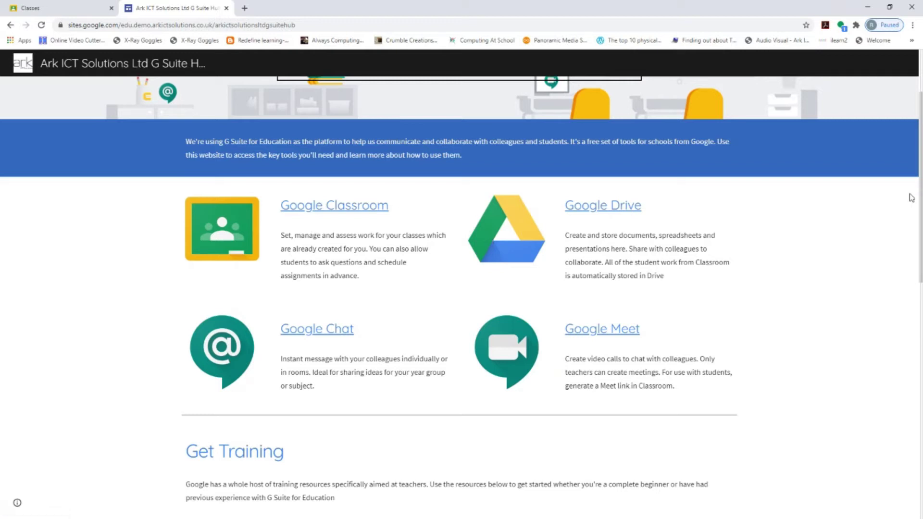
drag(920, 235, 920, 344)
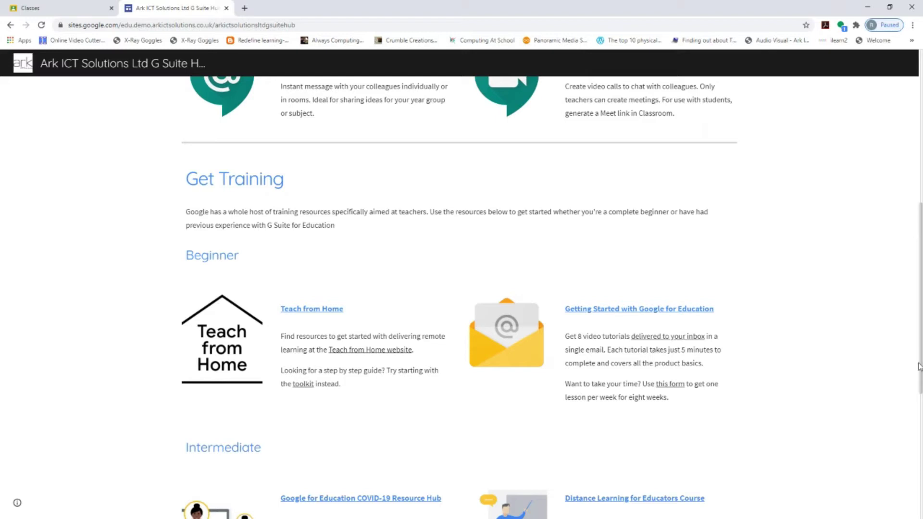
drag(919, 343, 919, 325)
scroll(920, 325, up, 1)
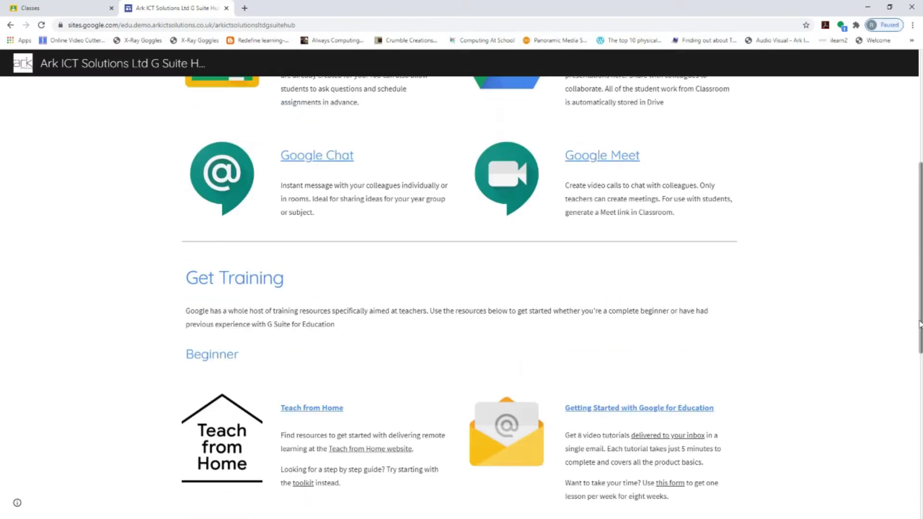
scroll(914, 306, up, 6)
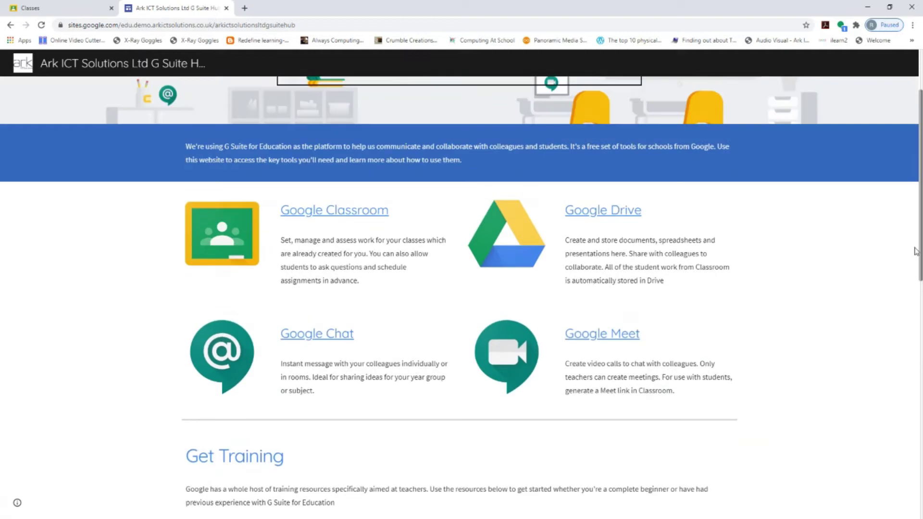
Switch to Google Classroom and check which Google account is signed in
click(63, 7)
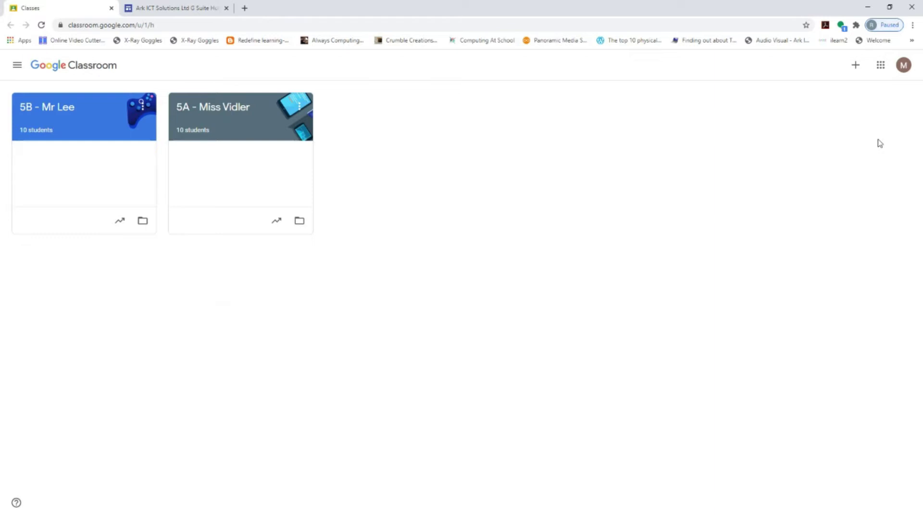
click(904, 66)
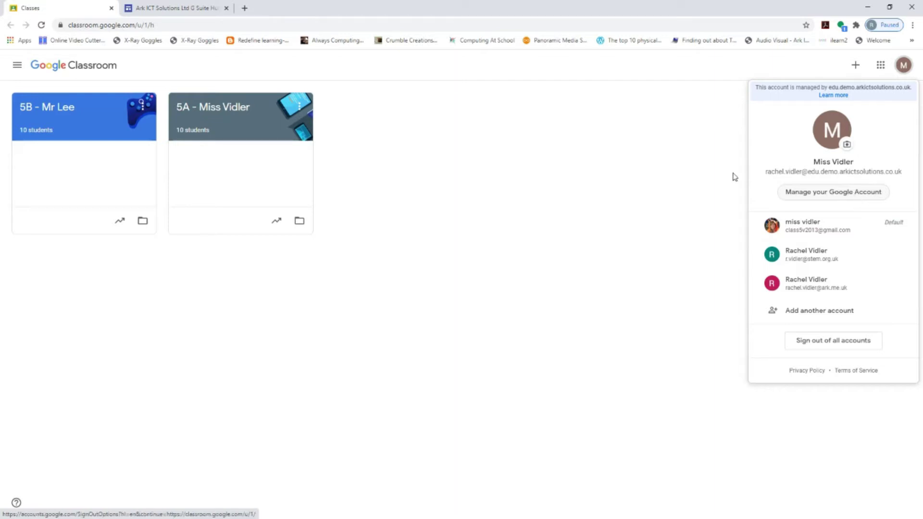
click(643, 214)
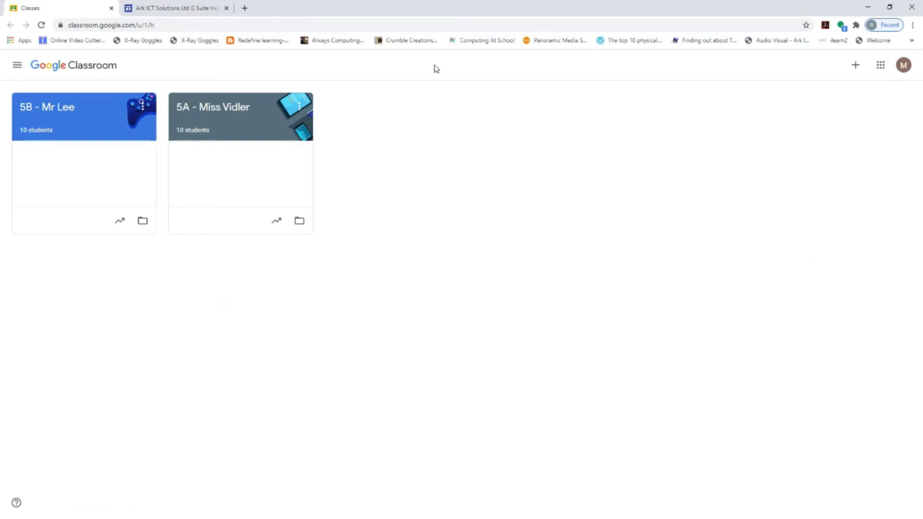
Open the Classroom settings and review the notification options, including the per-class notifications
click(18, 68)
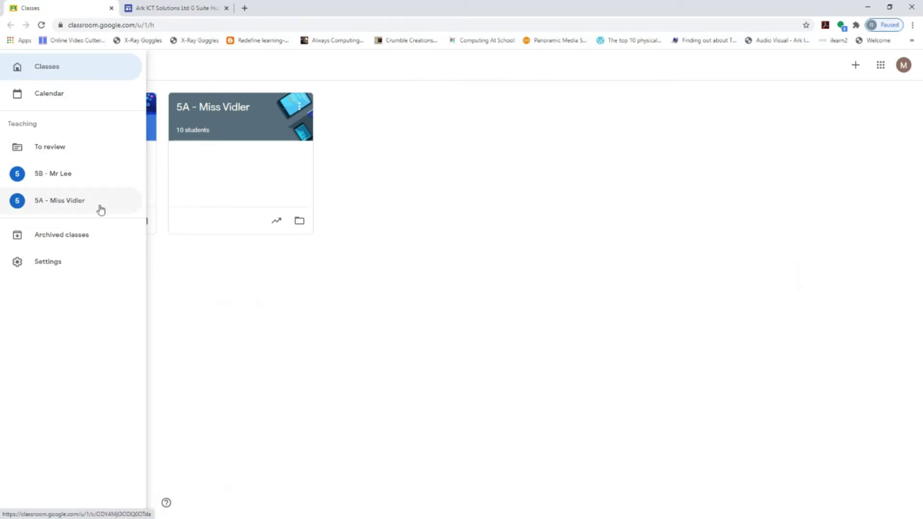
click(91, 260)
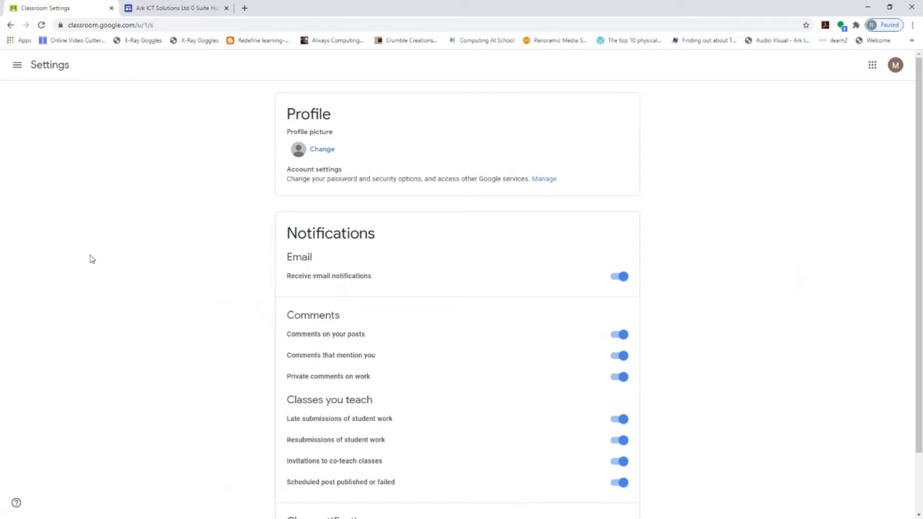
scroll(919, 271, down, 1)
drag(919, 270, 915, 316)
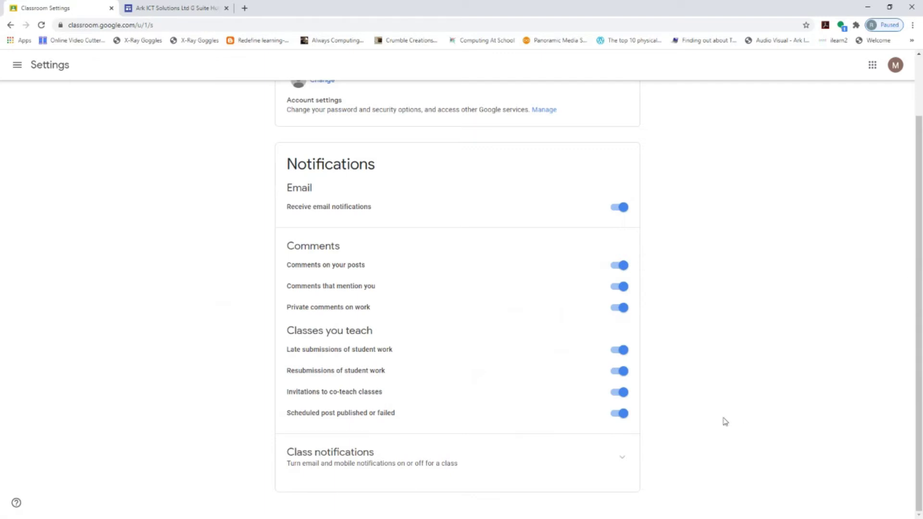
click(621, 457)
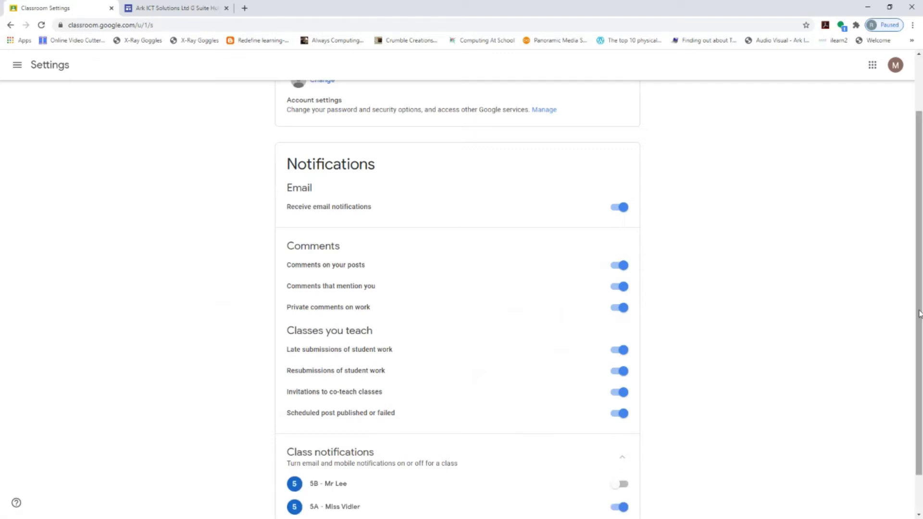
scroll(914, 361, down, 1)
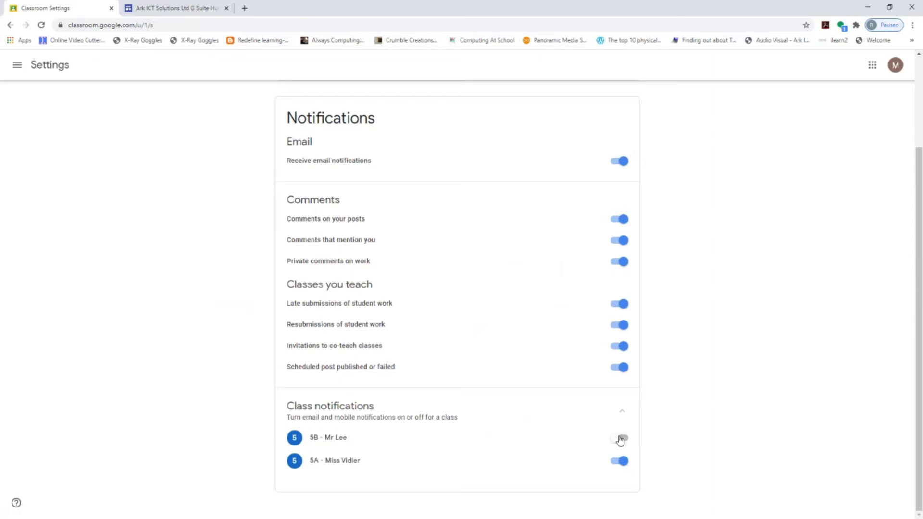
Load Classroom under the default Google account at classroom.google.com/u/0
click(220, 24)
double_click(220, 24)
key(BackSpace)
key(BackSpace)
key(BackSpace)
key(BackSpace)
key(BackSpace)
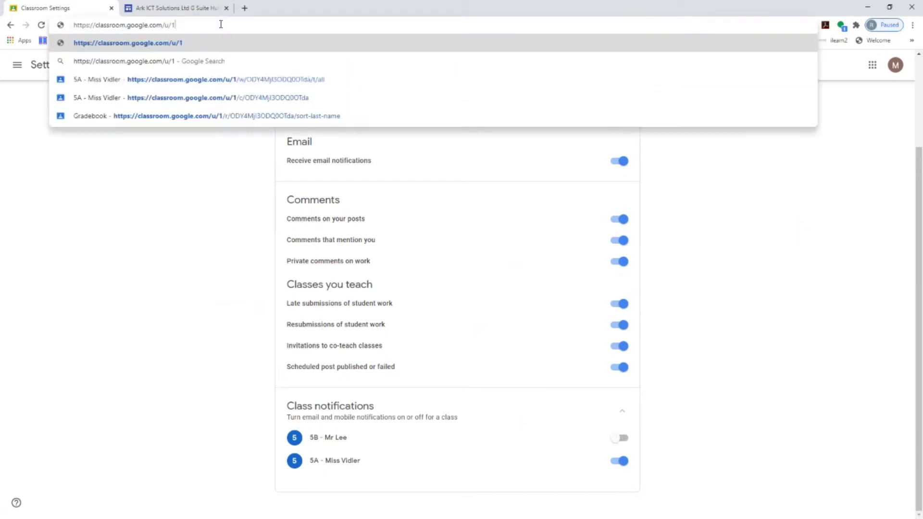
key(Return)
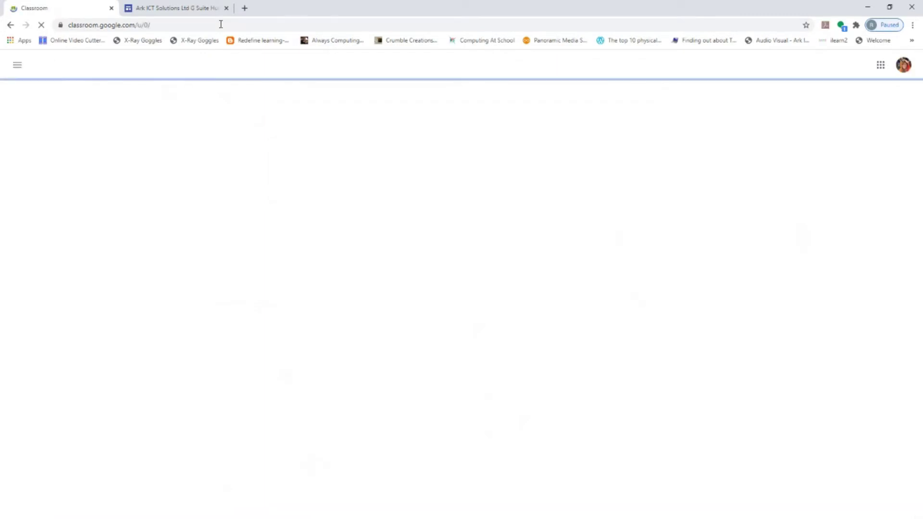
Switch Classroom to the school demo account and view the options for joining or creating a class
click(904, 65)
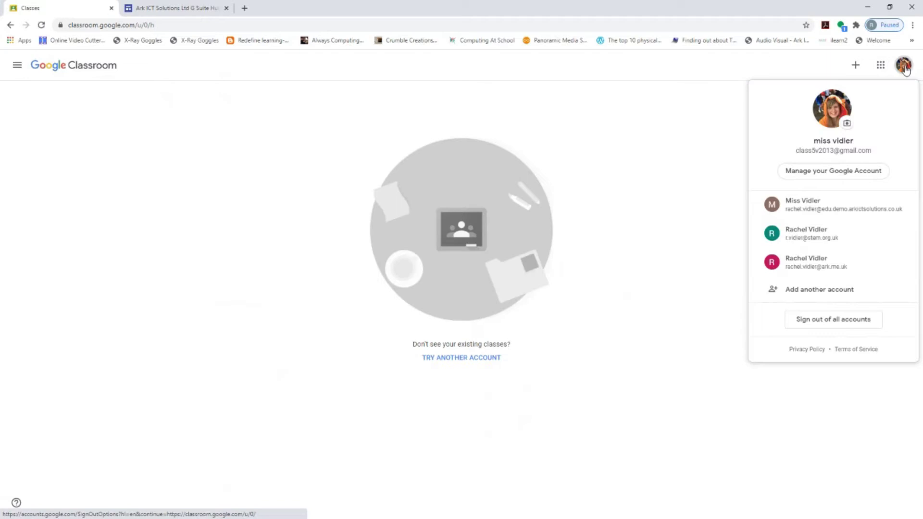
click(844, 212)
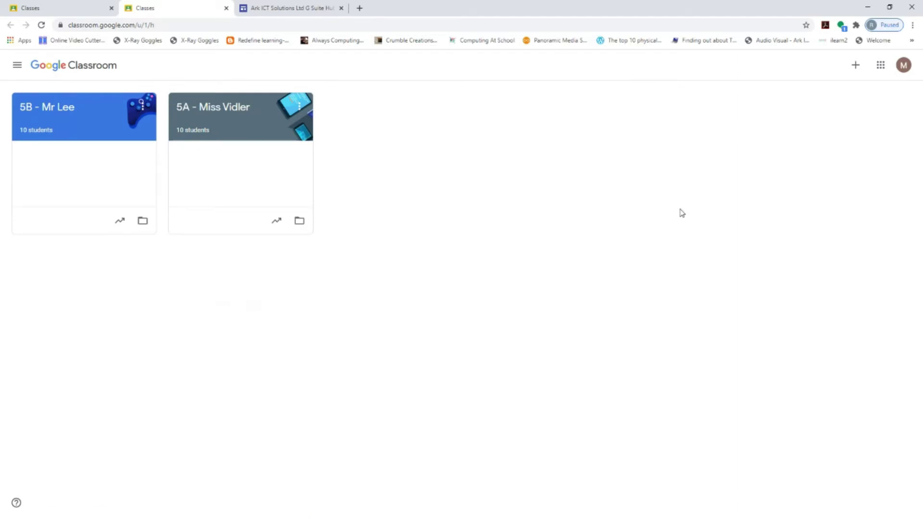
click(857, 68)
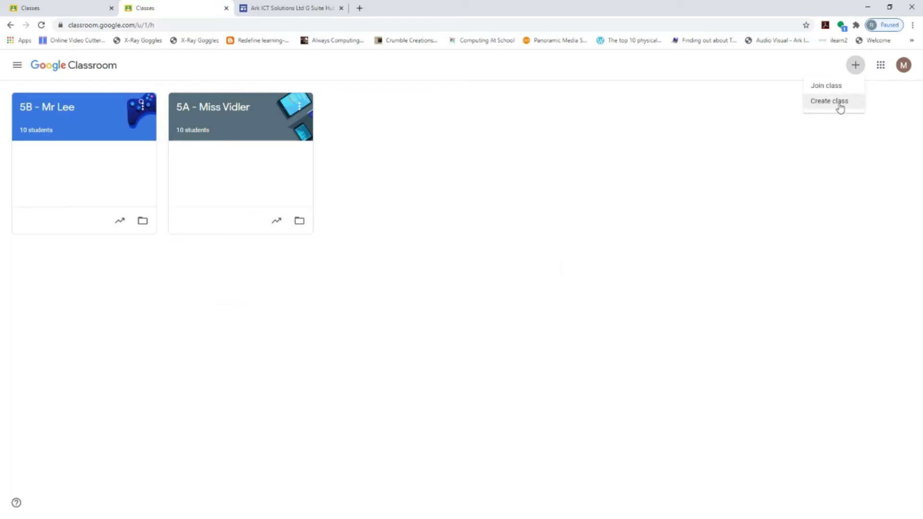
click(583, 272)
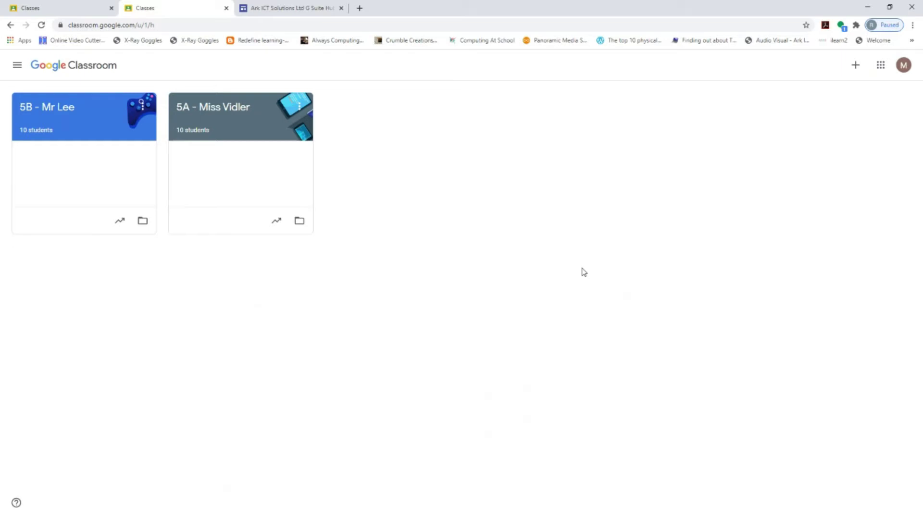
Open the 5A class stream and expand the class description under the banner
click(220, 110)
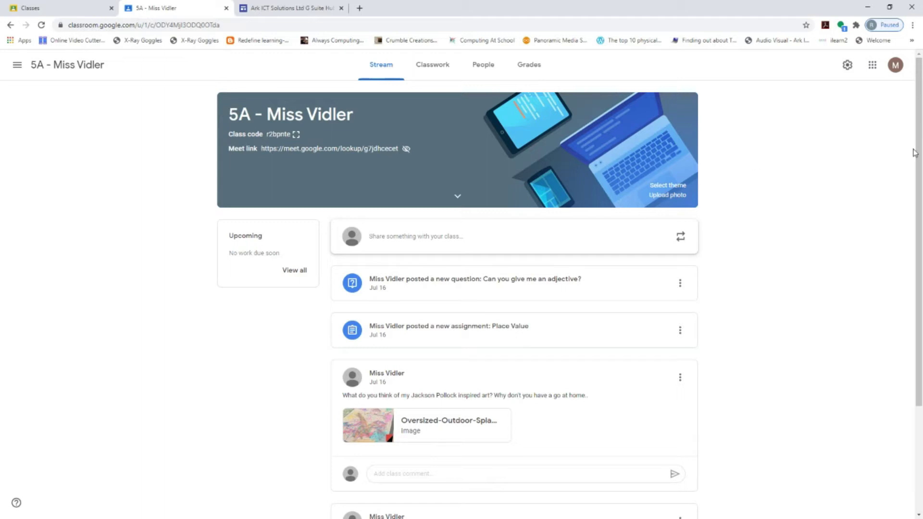
drag(918, 138, 897, 128)
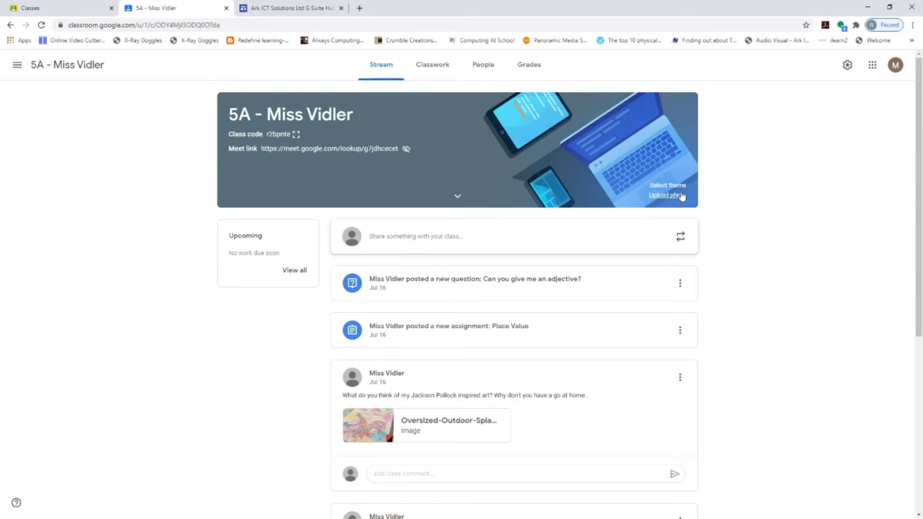
click(459, 197)
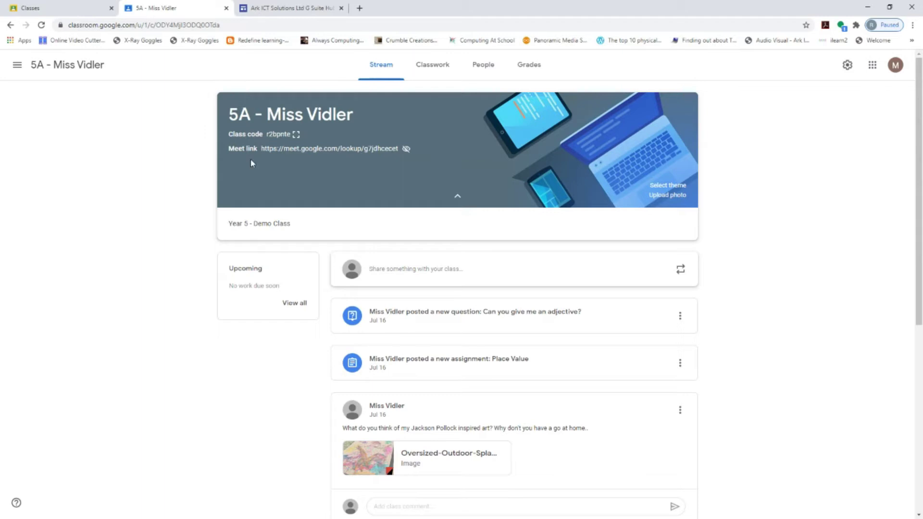
Display the 5A class code enlarged, then close the display
click(296, 135)
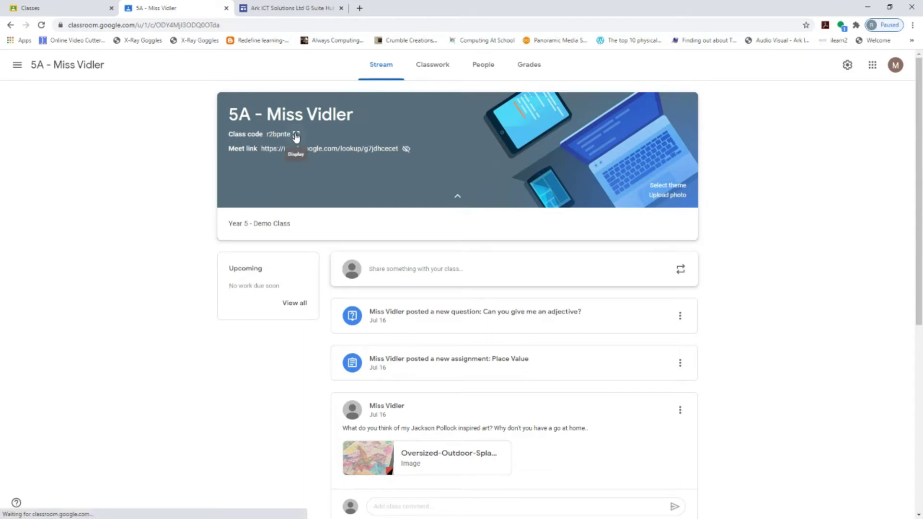
click(296, 134)
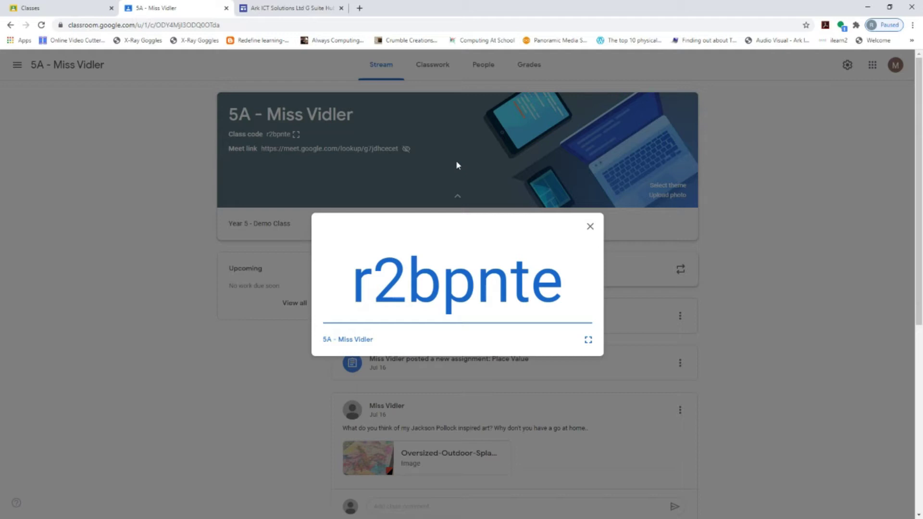
click(590, 227)
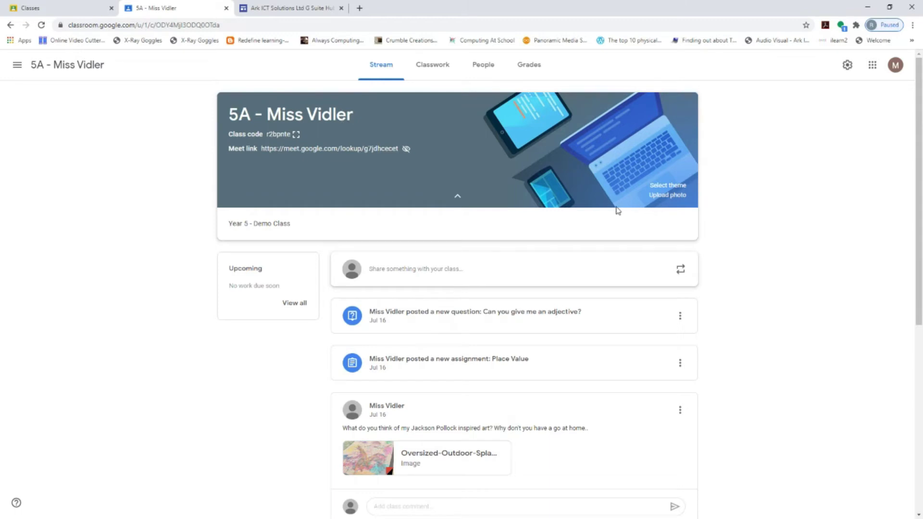
Review the 5A class settings, including the Stream posting and commenting permissions, and close them without changes
click(847, 66)
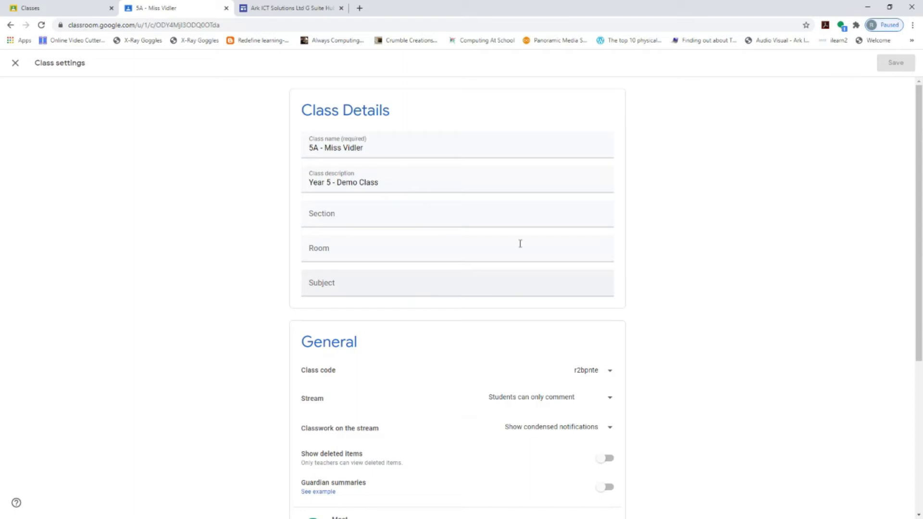
drag(918, 215, 903, 364)
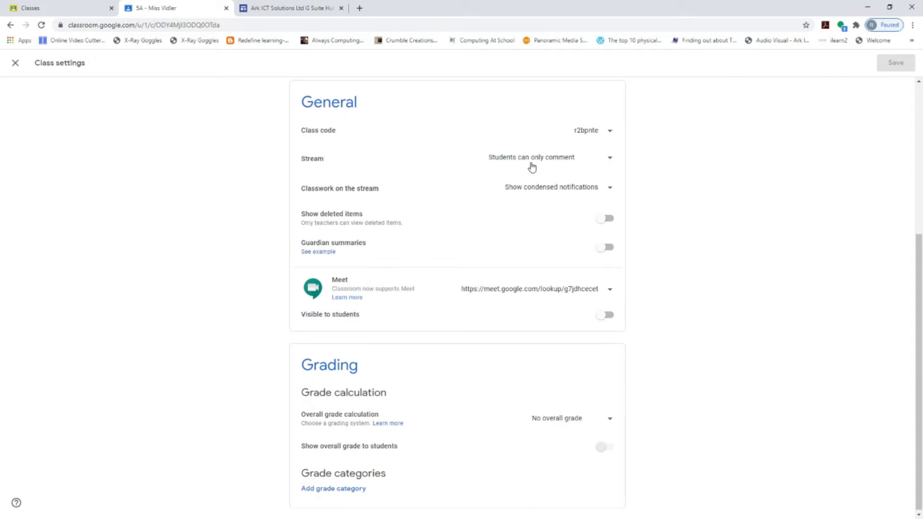
click(617, 159)
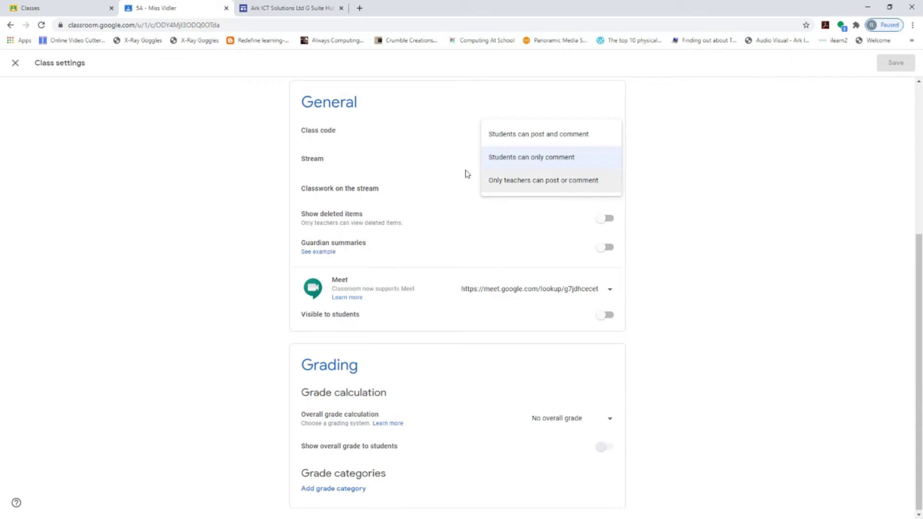
click(16, 63)
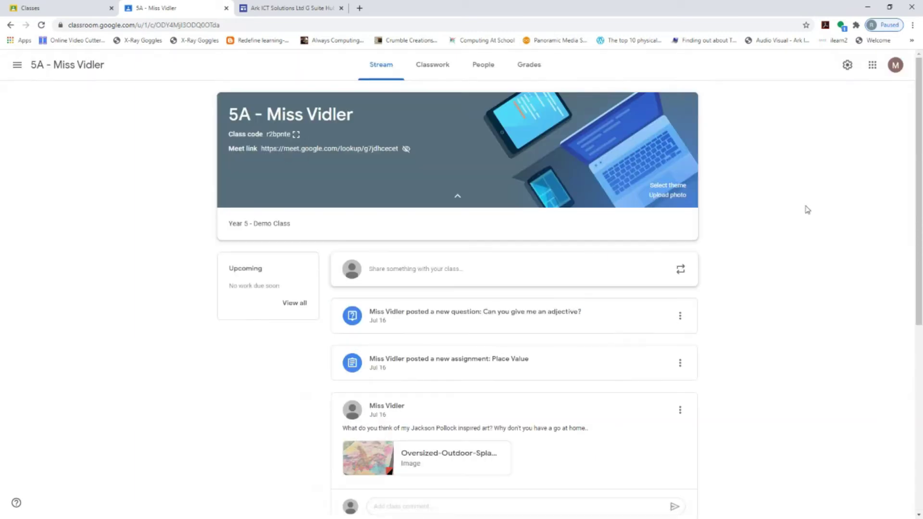
Start a new announcement on the 5A stream with the text "Hello"
click(464, 268)
text(H)
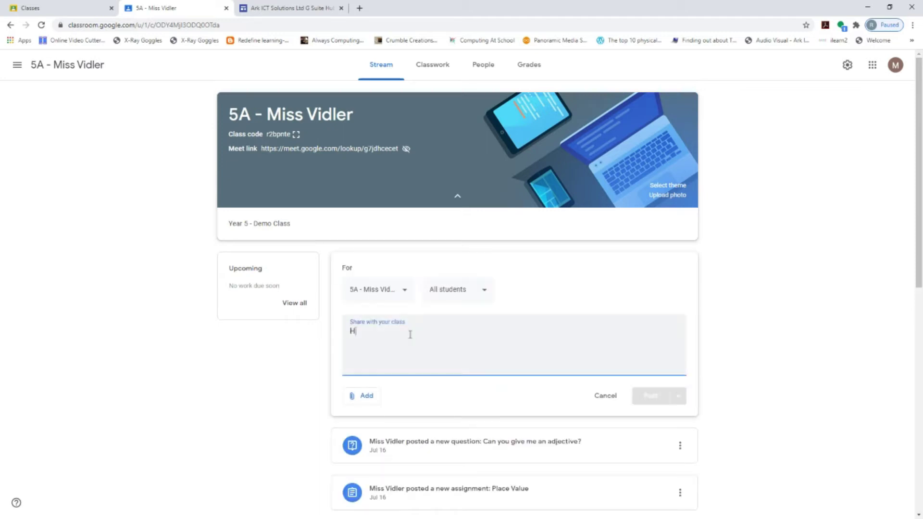
text(ello)
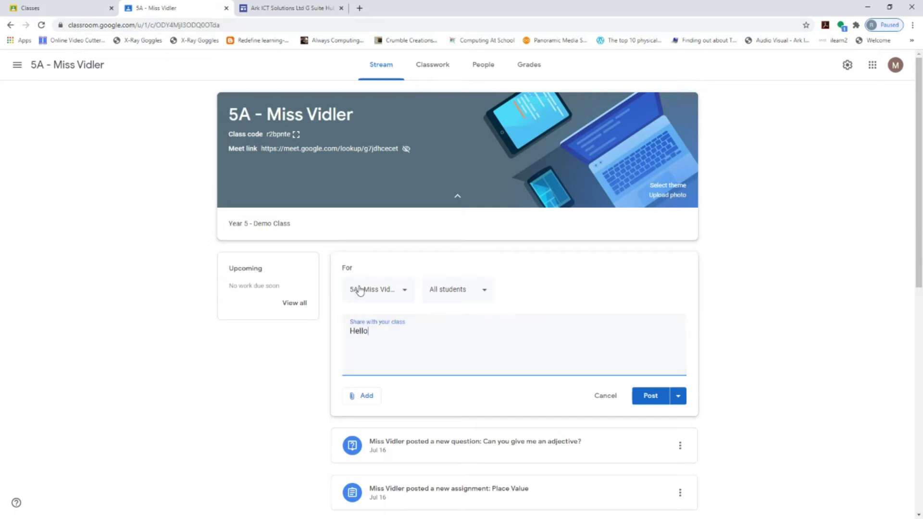
Add class 5B as a recipient of the announcement, then remove it again
click(402, 299)
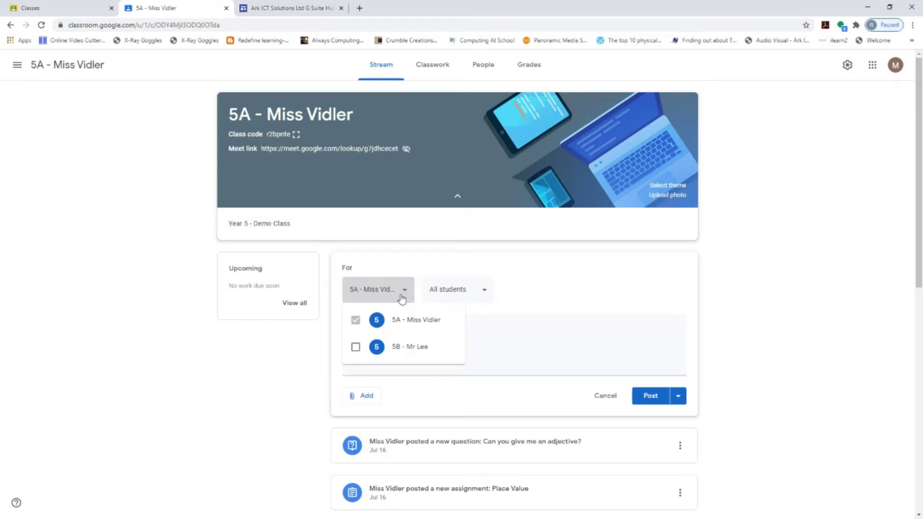
click(356, 346)
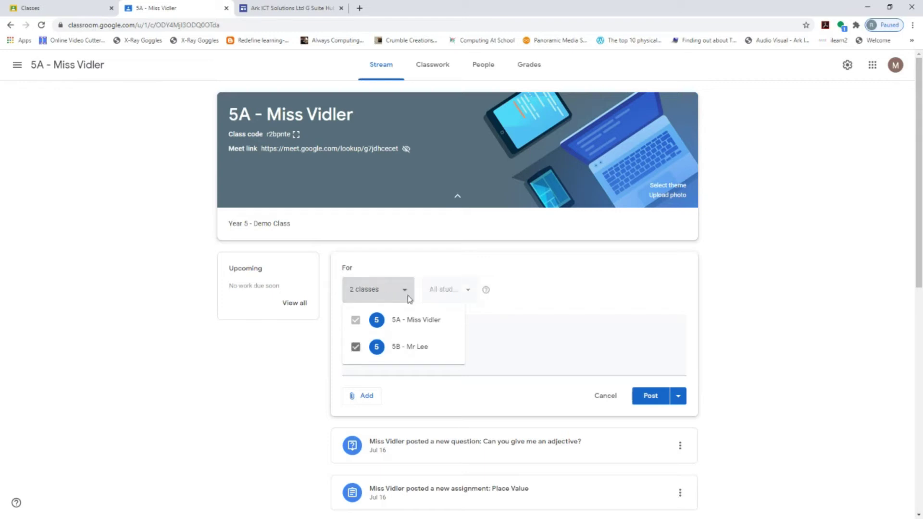
click(592, 298)
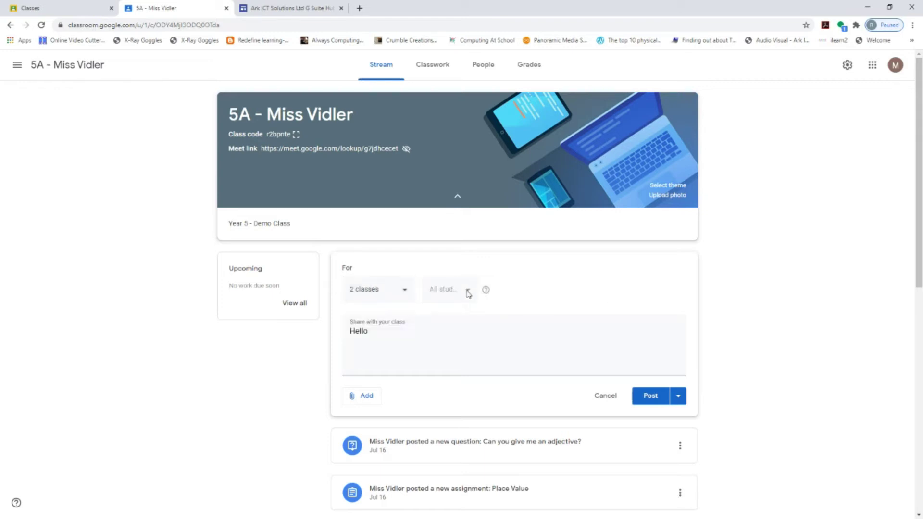
click(397, 290)
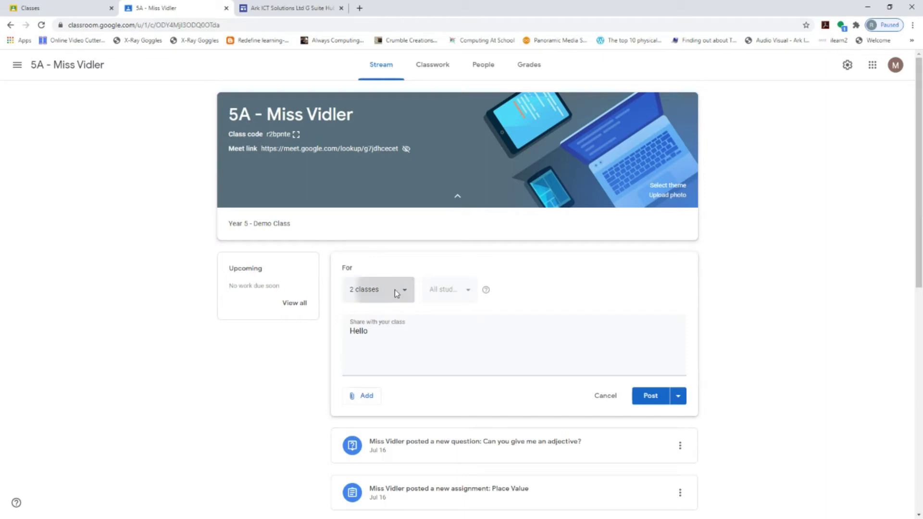
click(355, 346)
click(549, 288)
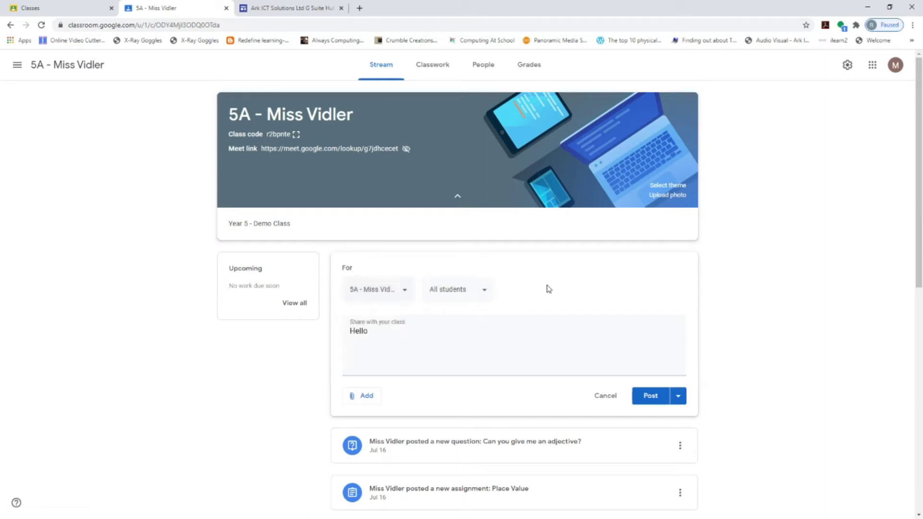
Deselect all students as recipients of the announcement, reselect them all, and close the student list
click(481, 290)
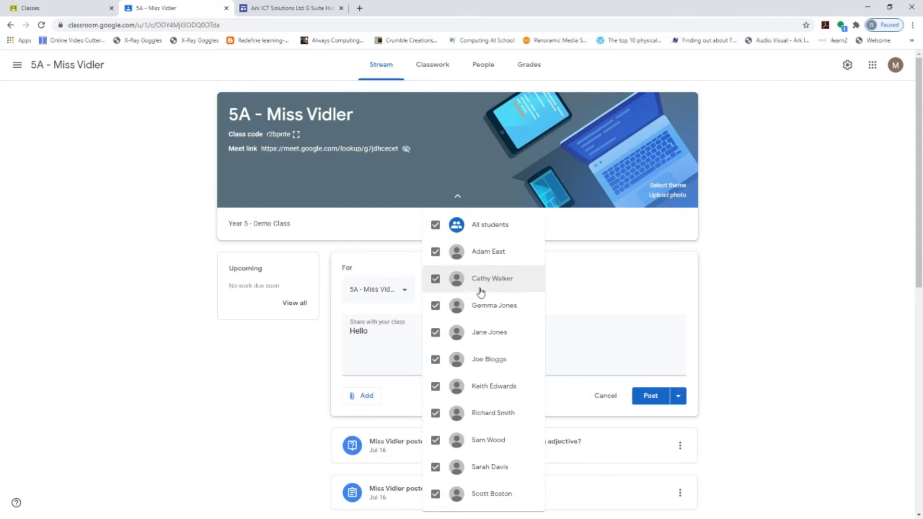
click(435, 225)
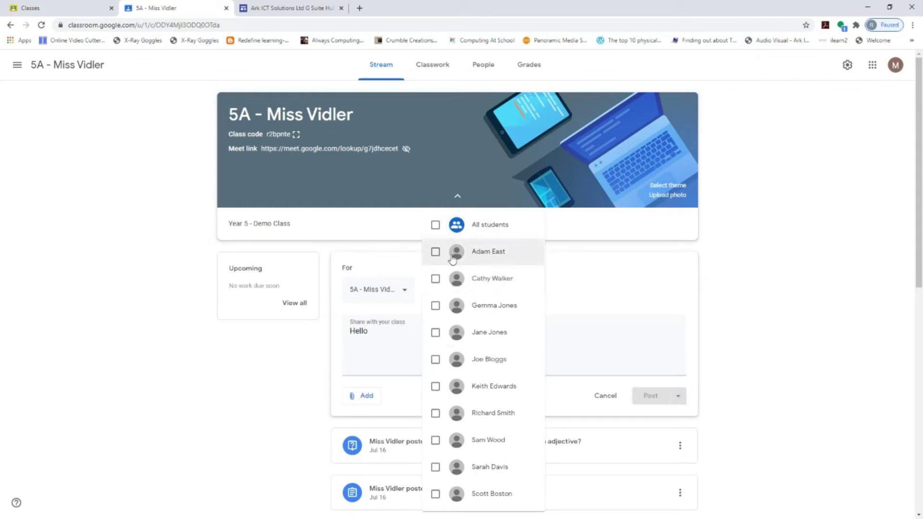
click(435, 224)
click(659, 304)
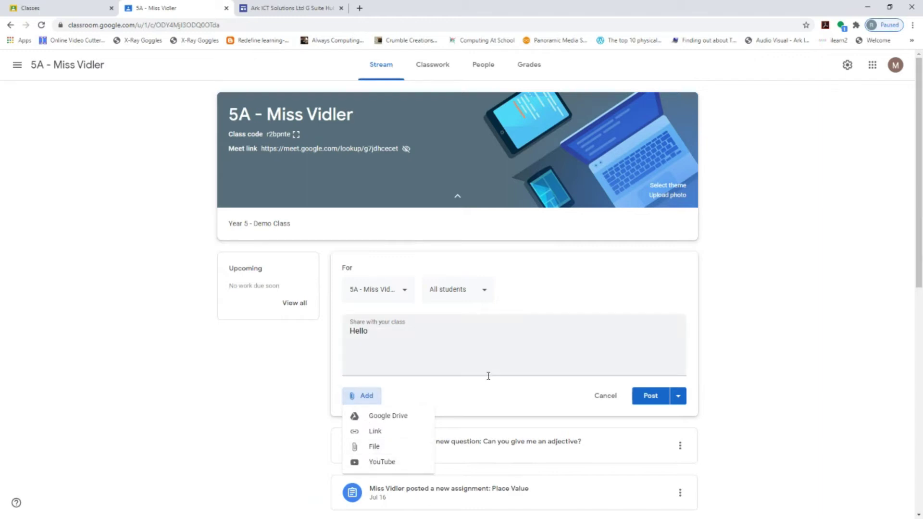
Post the "Hello" announcement to the 5A stream and look through the earlier posts
click(662, 397)
click(653, 402)
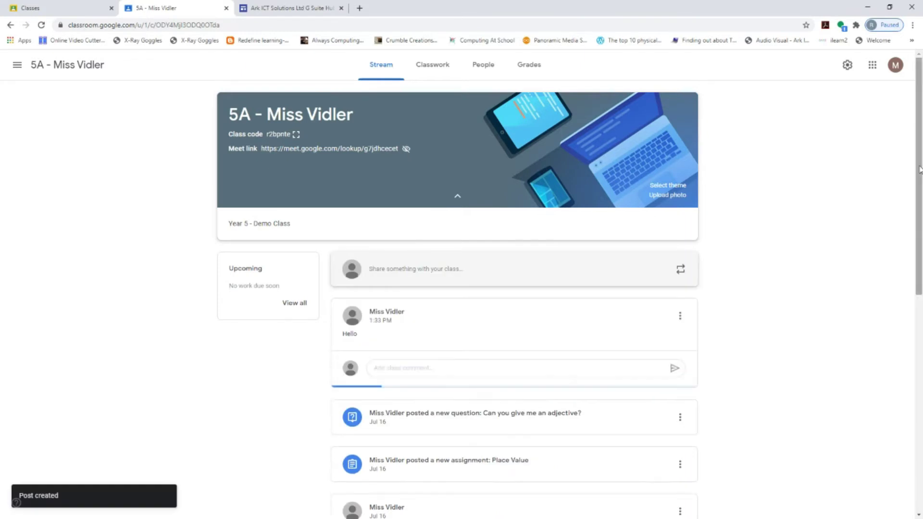
scroll(918, 171, down, 5)
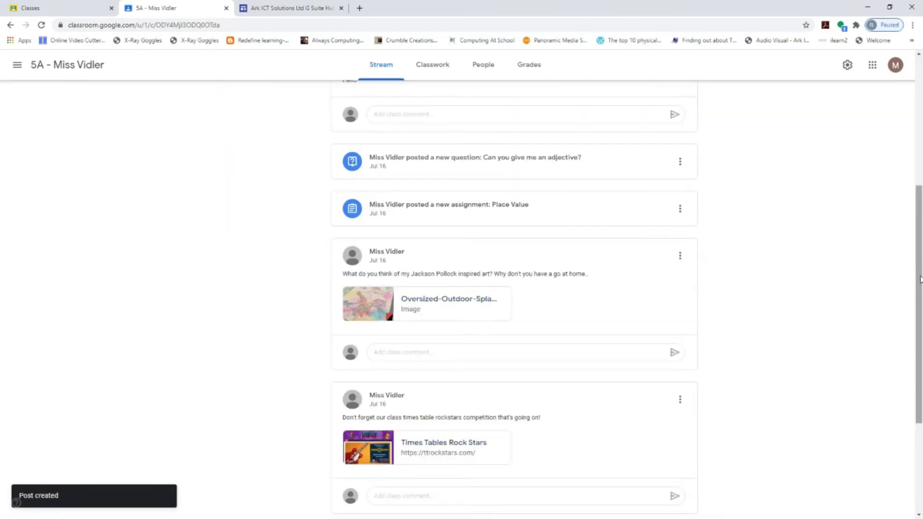
drag(918, 301, 918, 319)
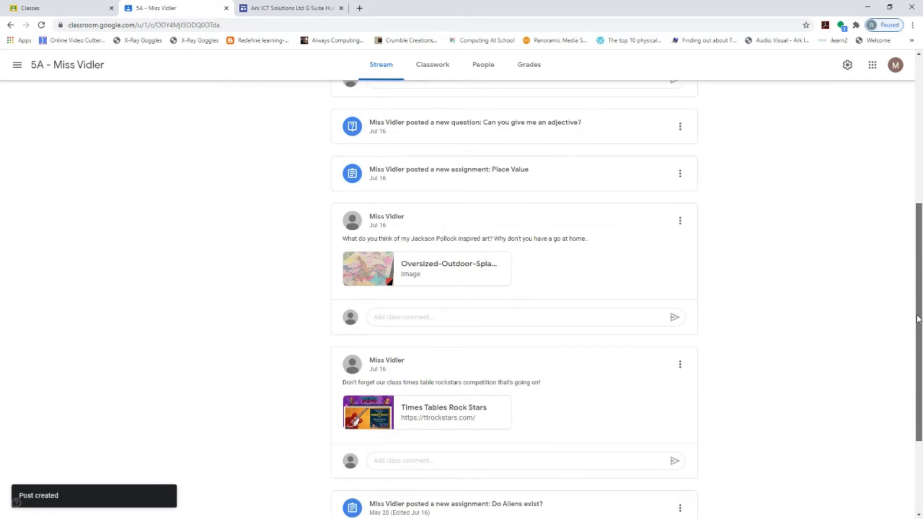
scroll(918, 319, down, 3)
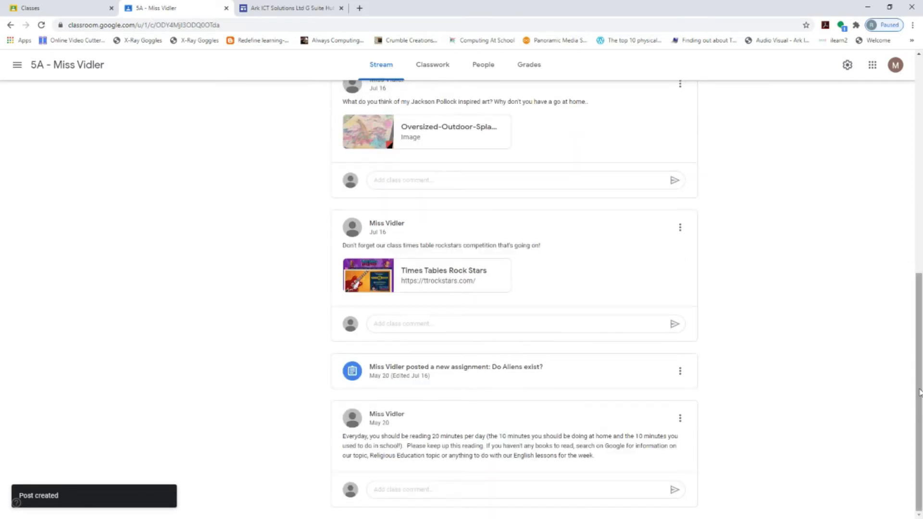
scroll(497, 263, up, 9)
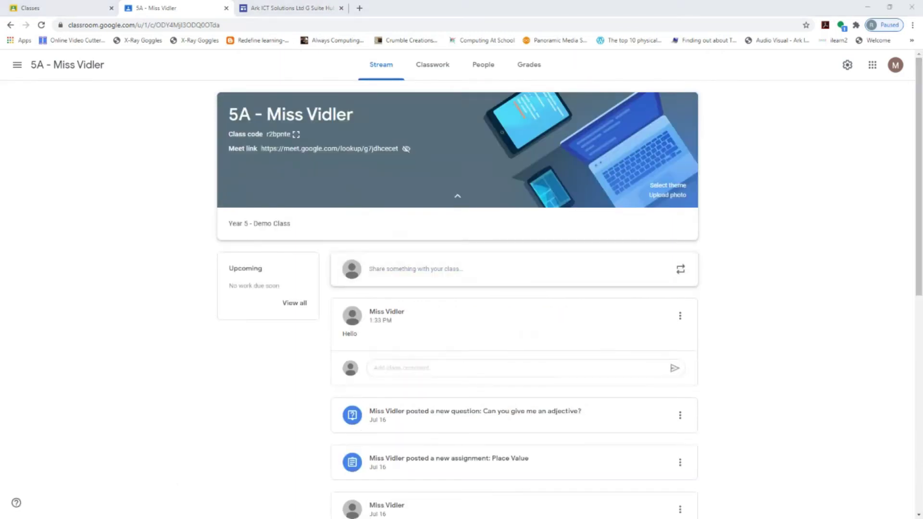
Switch to the student's Incognito window, open class 5A and post the comment "Hello!" on the teacher's "Hello" announcement
key(alt+Tab)
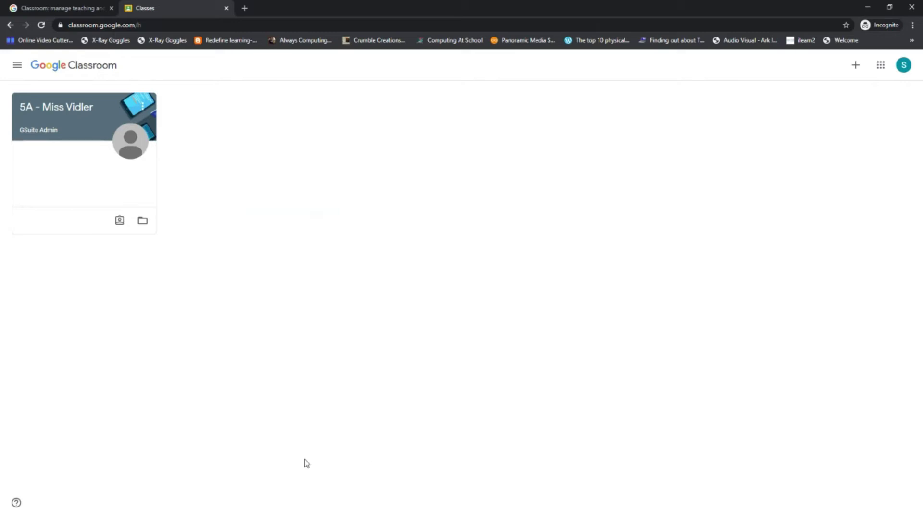
click(66, 107)
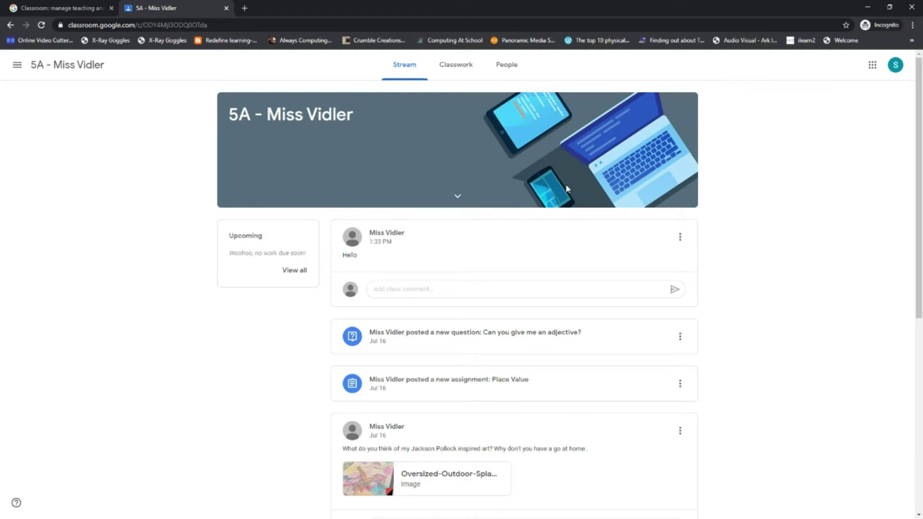
click(457, 292)
text(Hello)
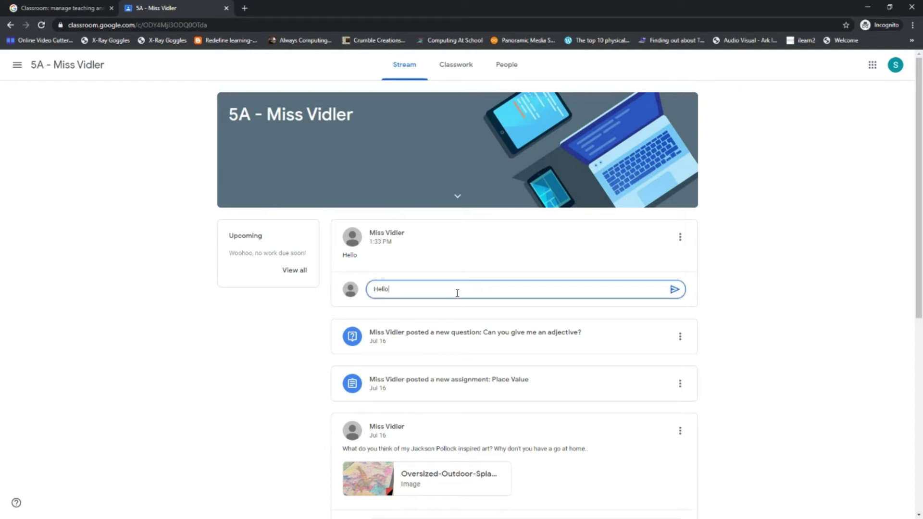
text(!)
click(674, 289)
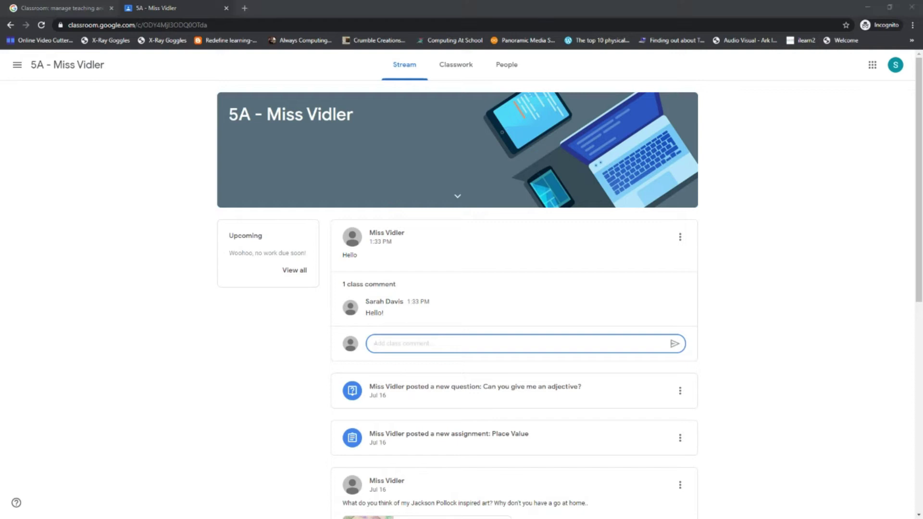
Switch back to the teacher's window and view the delete and mute options for the student's comment without applying any
key(alt+Tab)
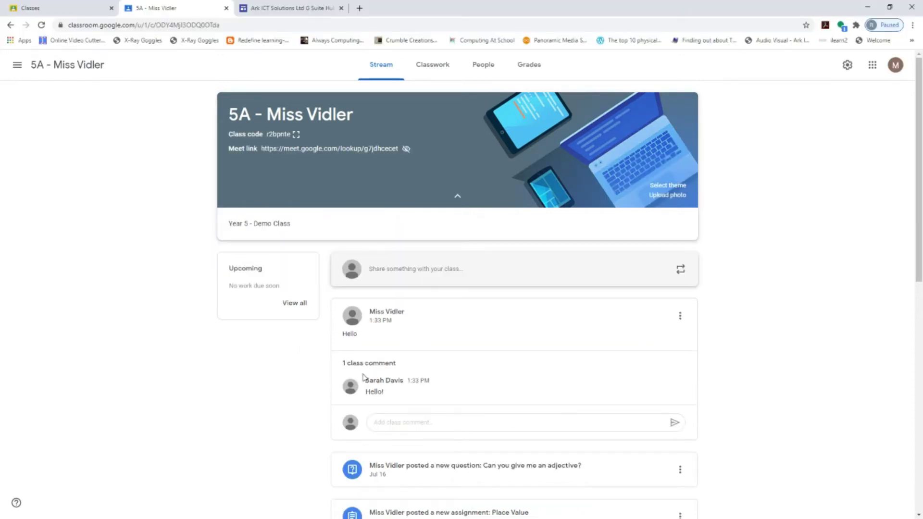
mouse_move(660, 381)
click(680, 383)
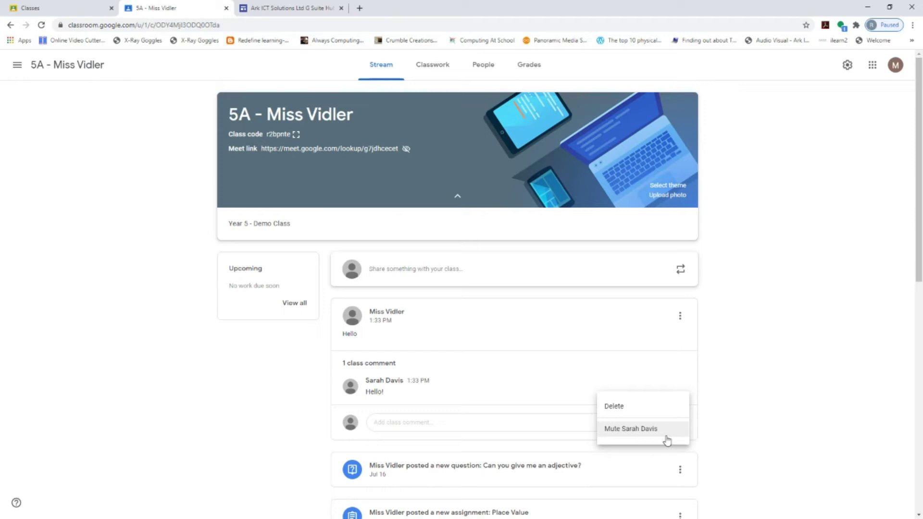
click(745, 413)
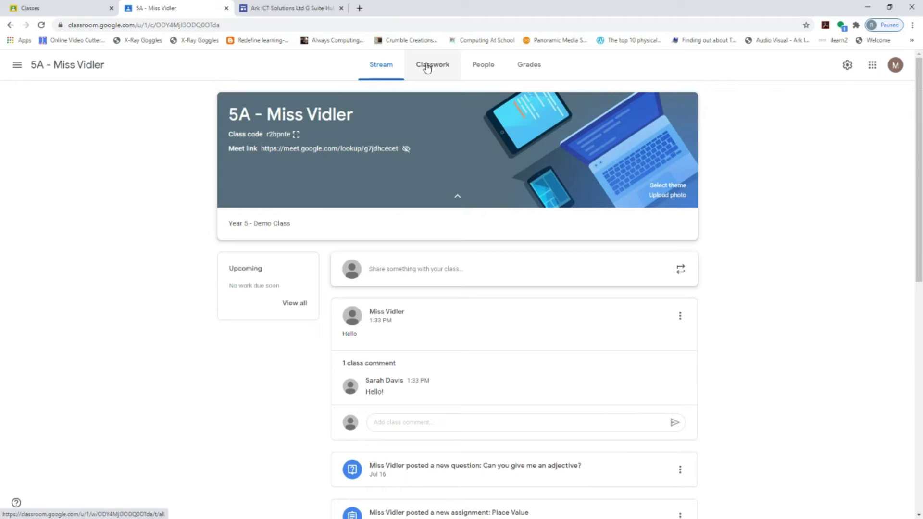
View the teachers and students of class 5A, open the student invitation form, and cancel it
click(480, 67)
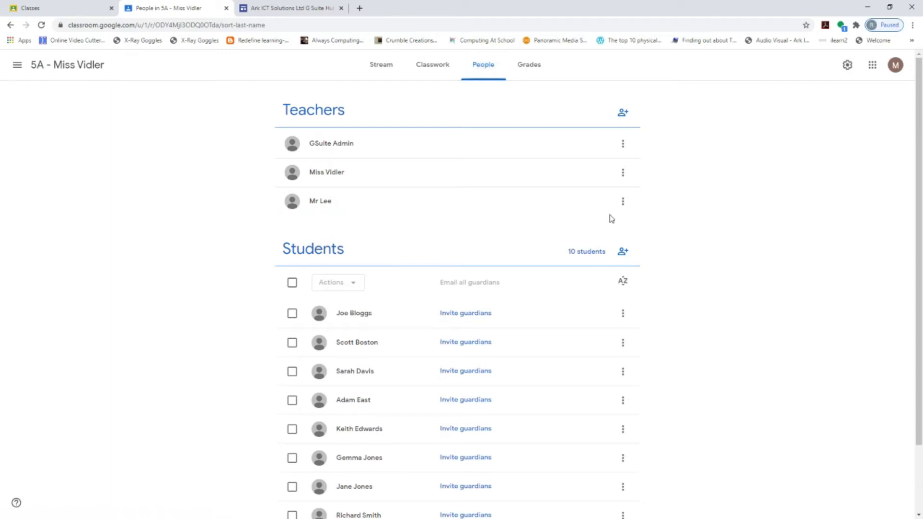
click(622, 253)
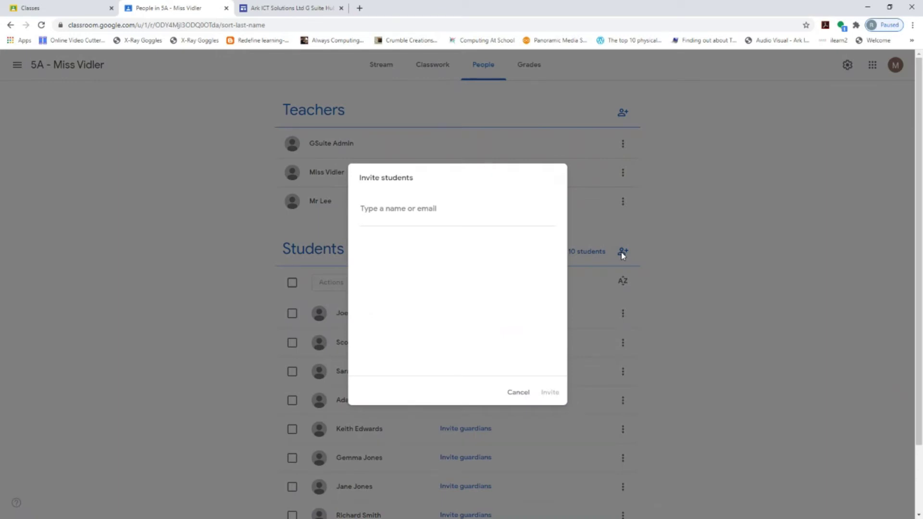
click(517, 394)
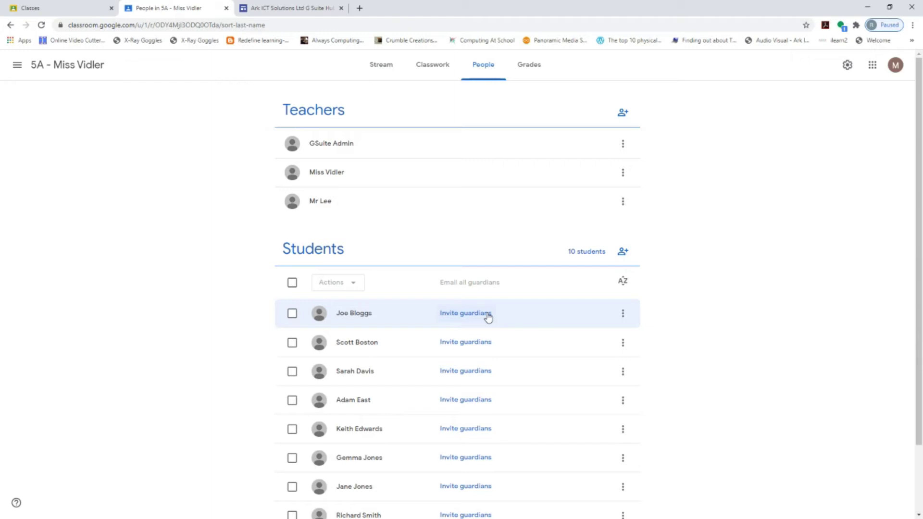
Try to email the first student in the class list, and close the page that opens
click(623, 314)
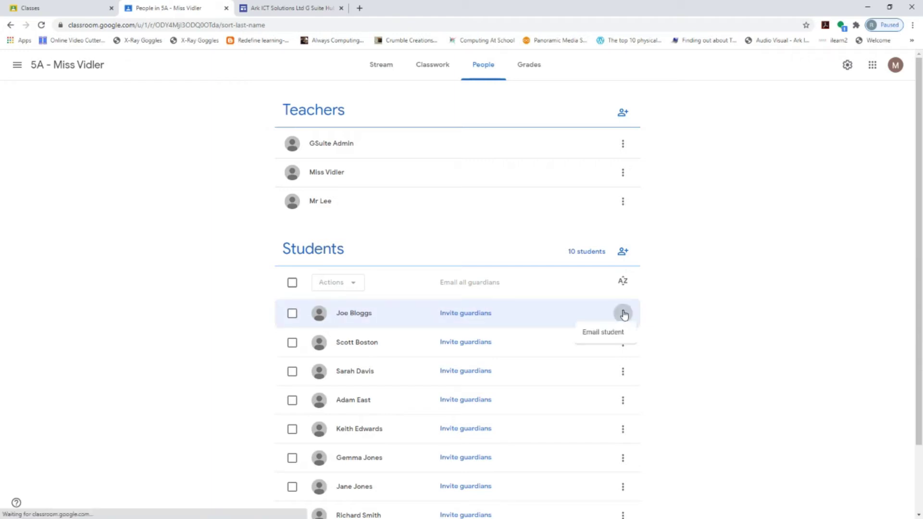
click(613, 338)
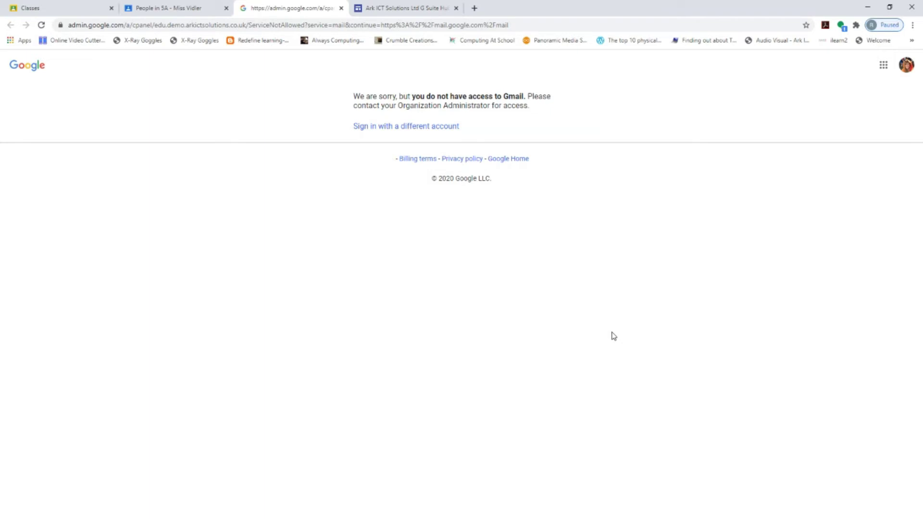
click(342, 8)
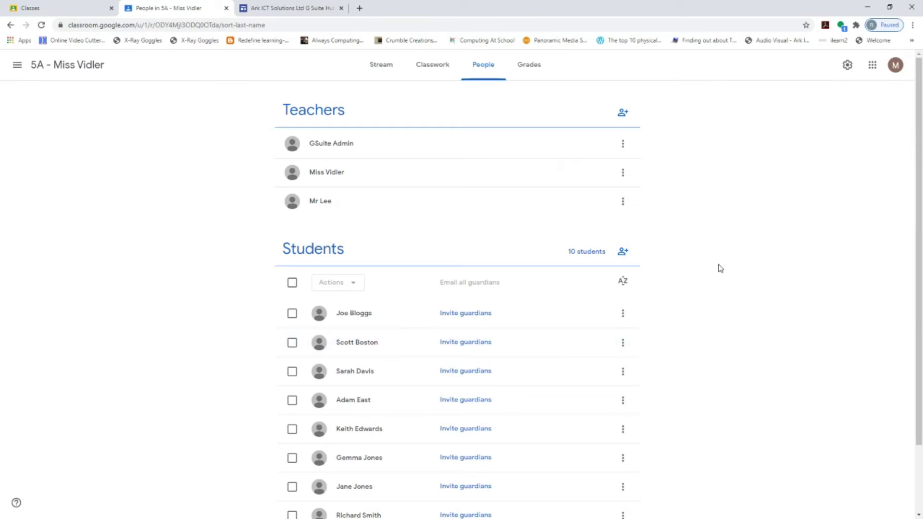
Search by first name for a teacher to invite to class 5A, and cancel the invitation
click(624, 113)
text(joe)
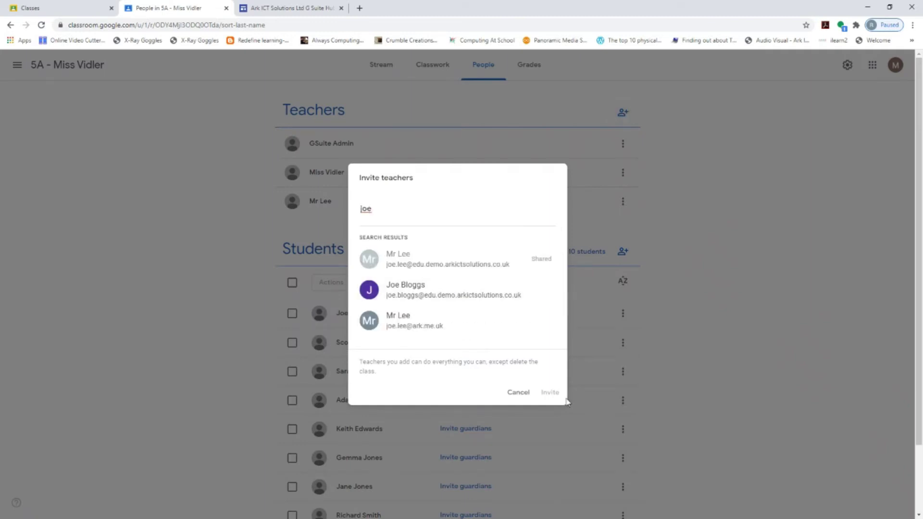
click(517, 399)
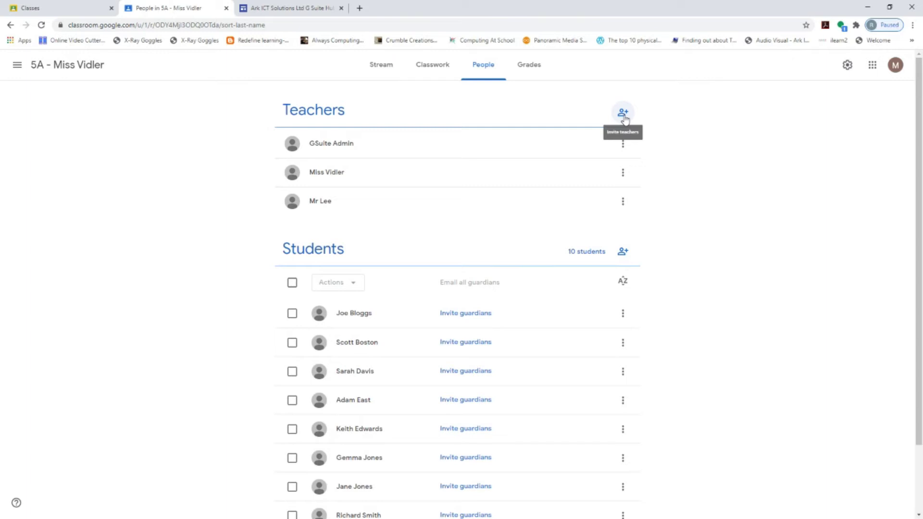
Review the 5A grades and the Maths Week 1, English Week 1 and English Week 2 classwork topics, ending on all topics
click(529, 72)
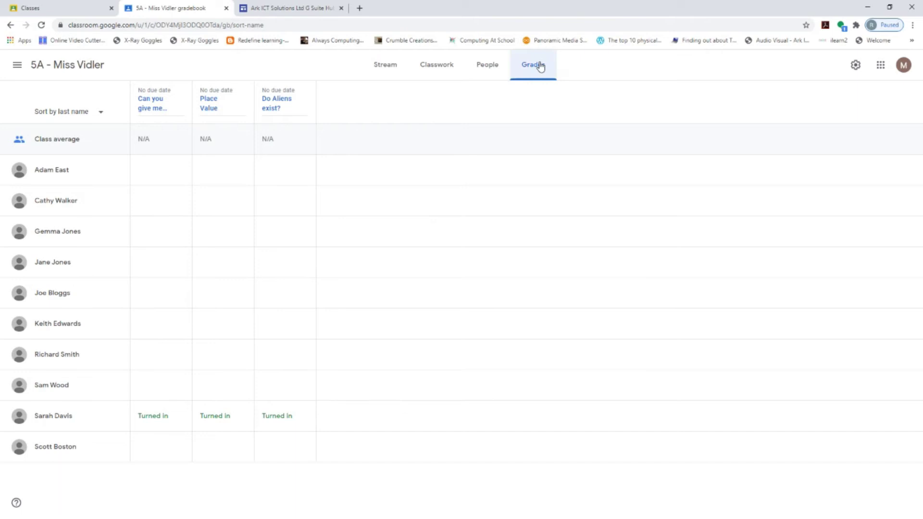
click(433, 71)
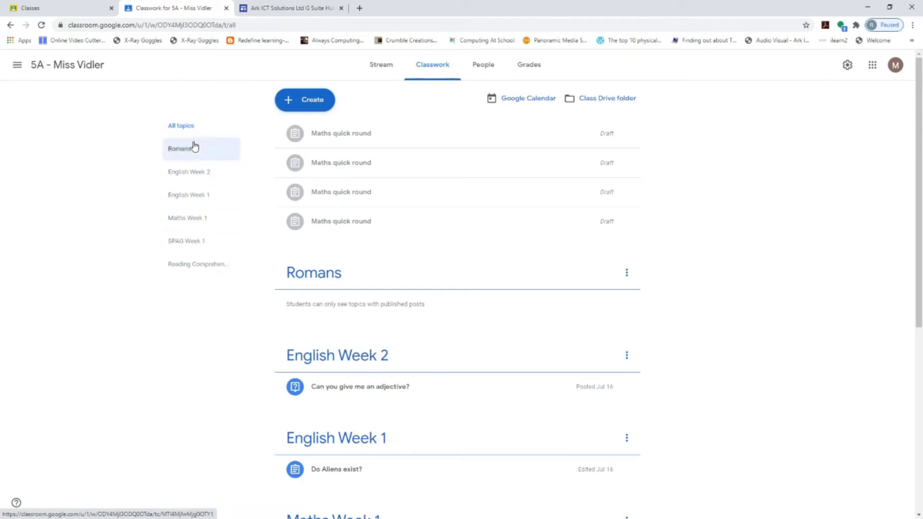
click(188, 219)
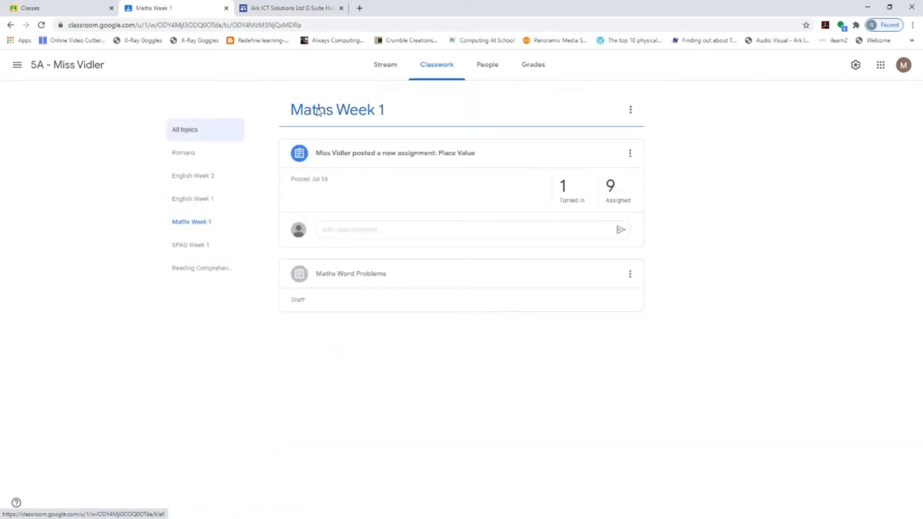
click(211, 200)
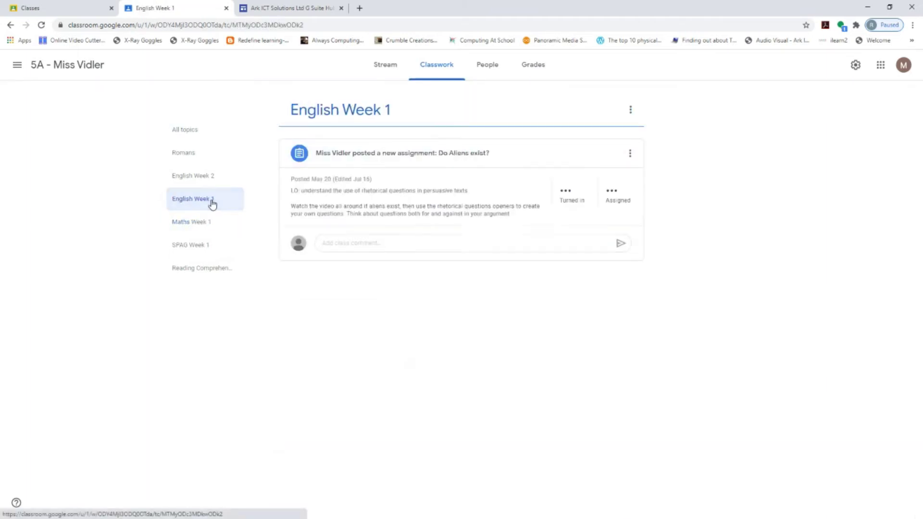
click(177, 175)
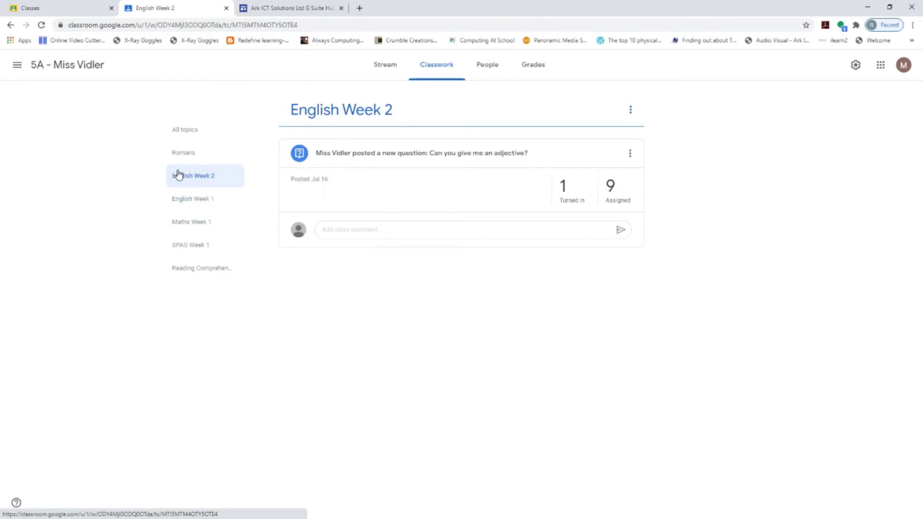
click(184, 131)
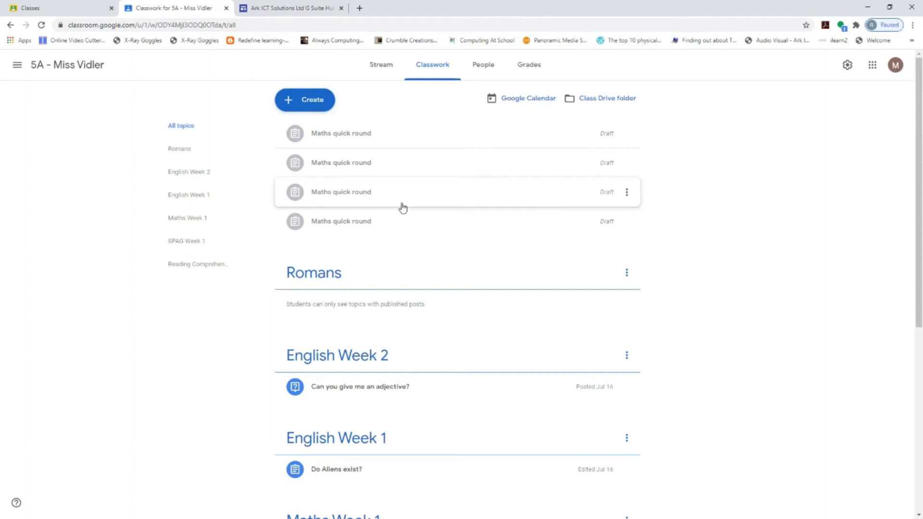
drag(919, 188, 922, 121)
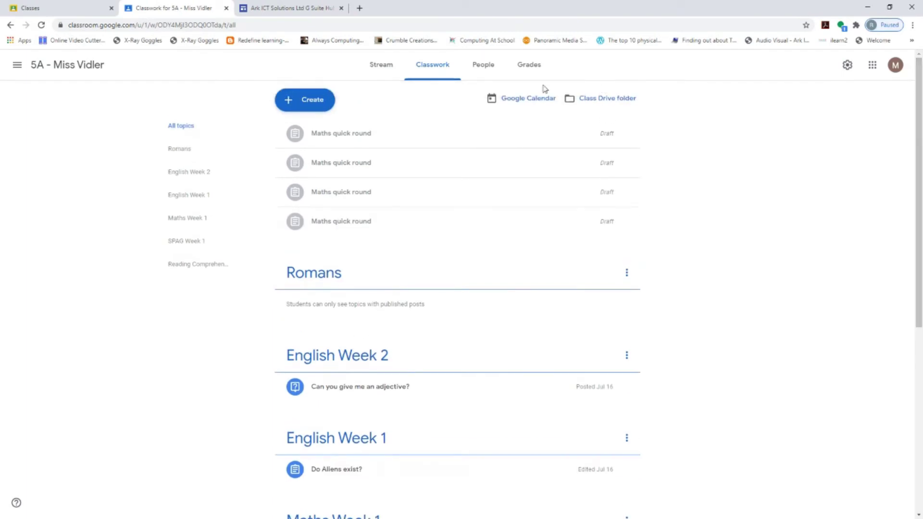
Create a classwork topic named "Pobble 365" and move the Romans topic up above it
click(313, 103)
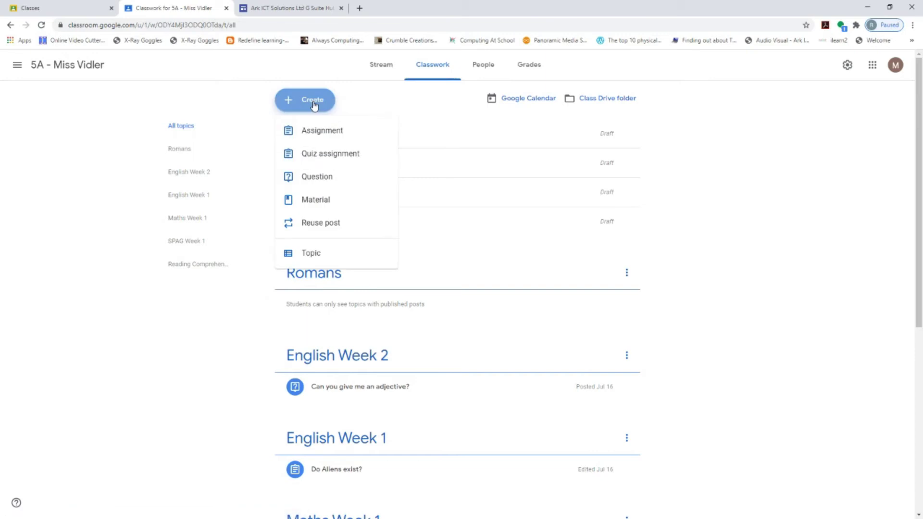
click(307, 257)
text(R)
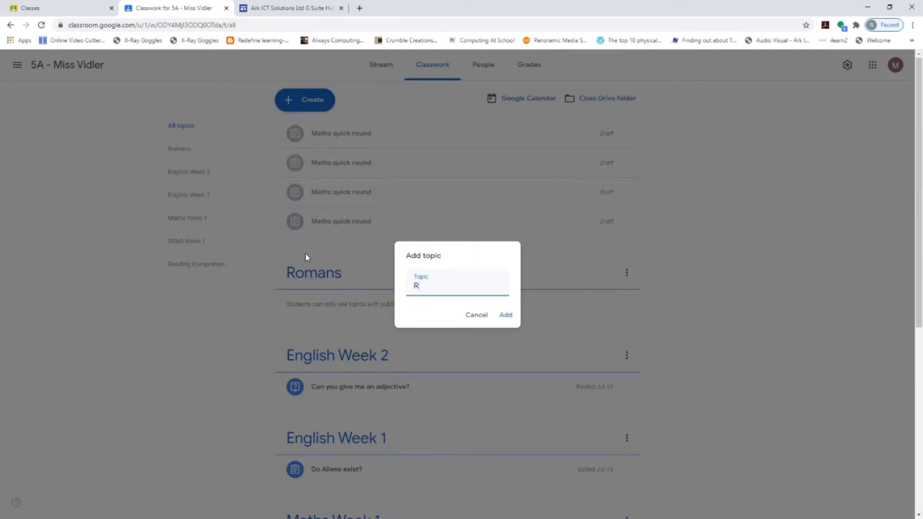
key(BackSpace)
text(Pobble 365)
click(508, 318)
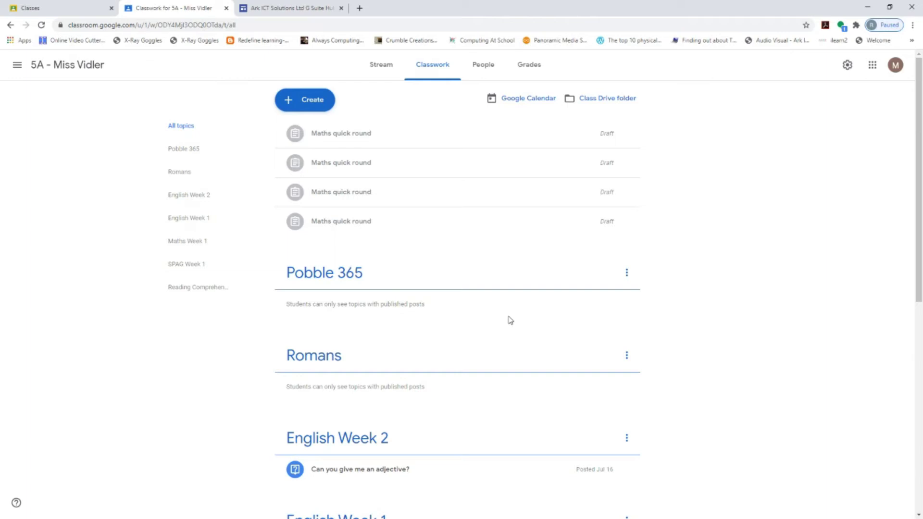
click(627, 358)
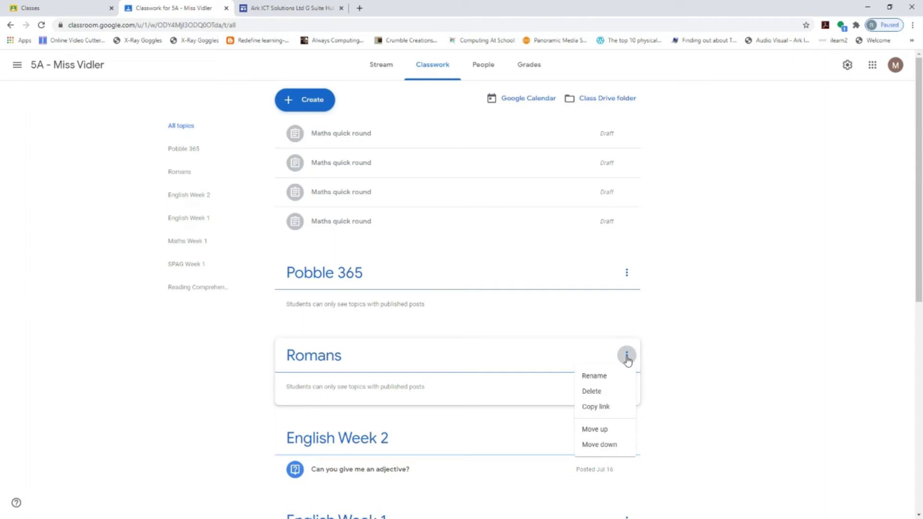
click(607, 432)
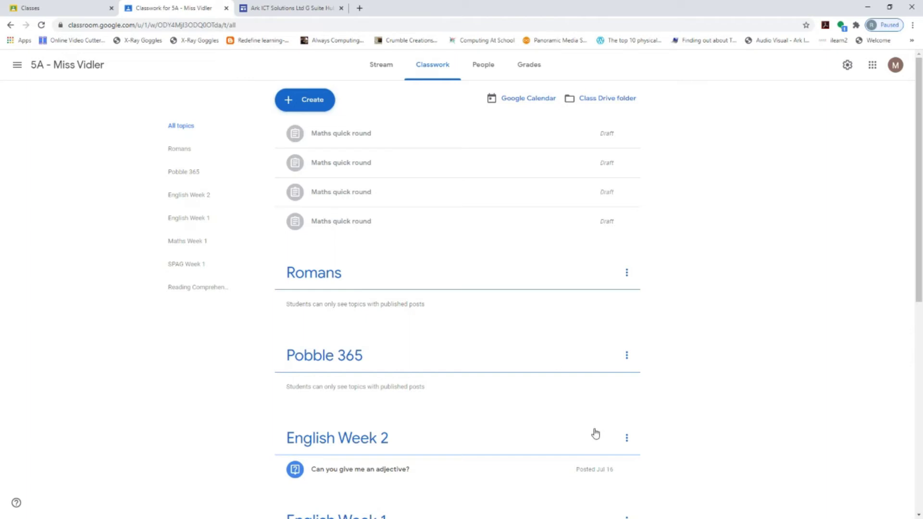
click(628, 439)
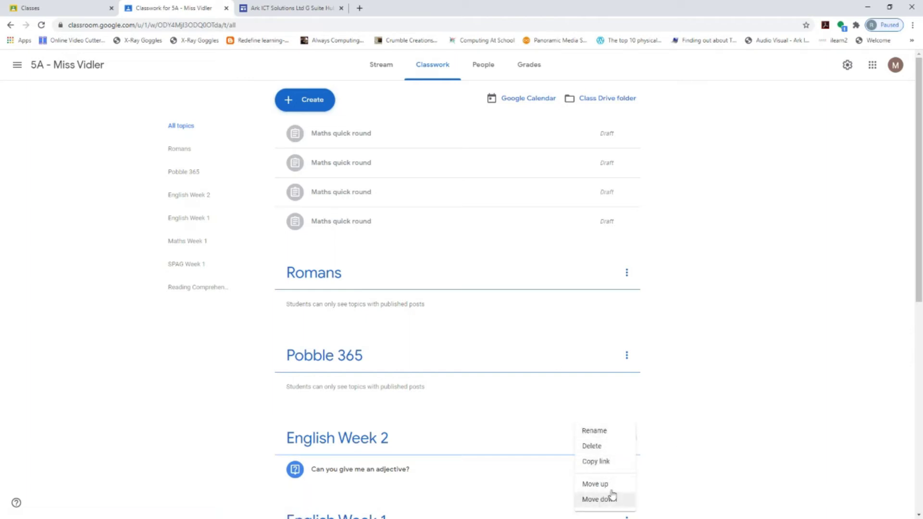
click(798, 427)
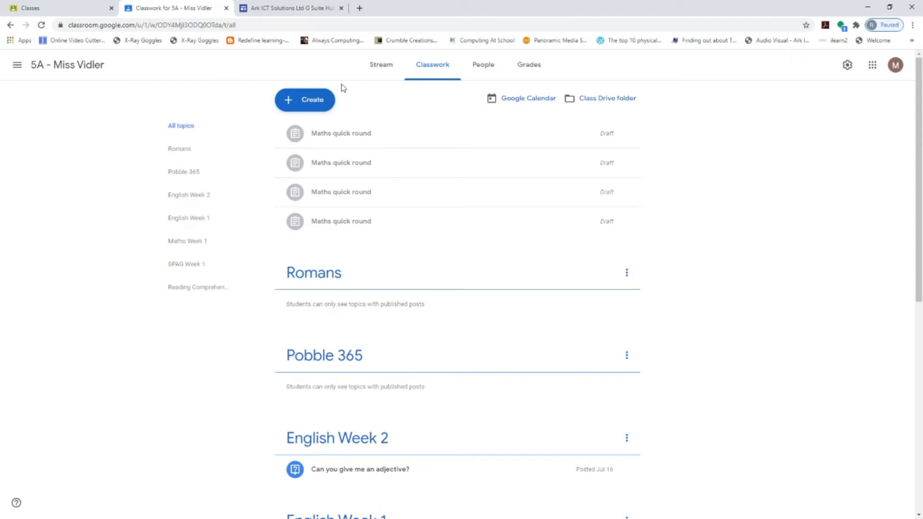
Create an assignment titled "Pobble 365 Writing Task" with "LO:" and "SC:" on separate lines as its instructions
click(309, 102)
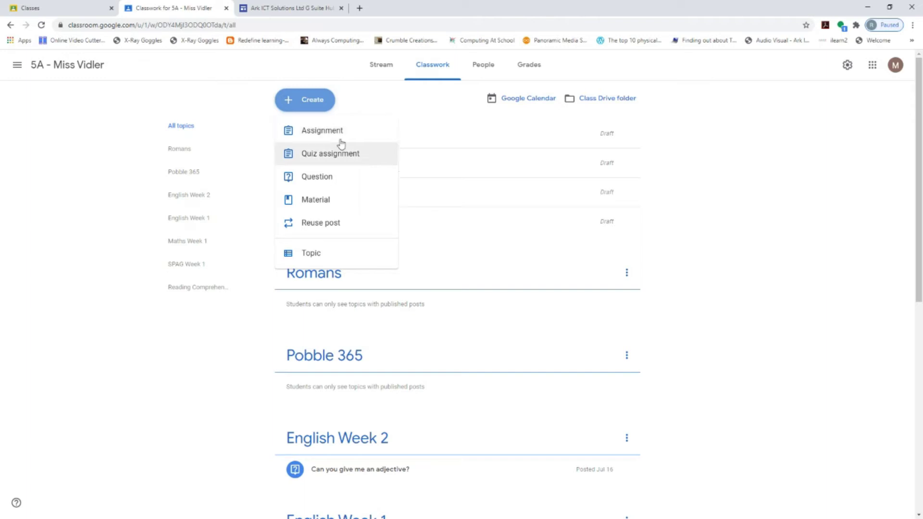
click(368, 143)
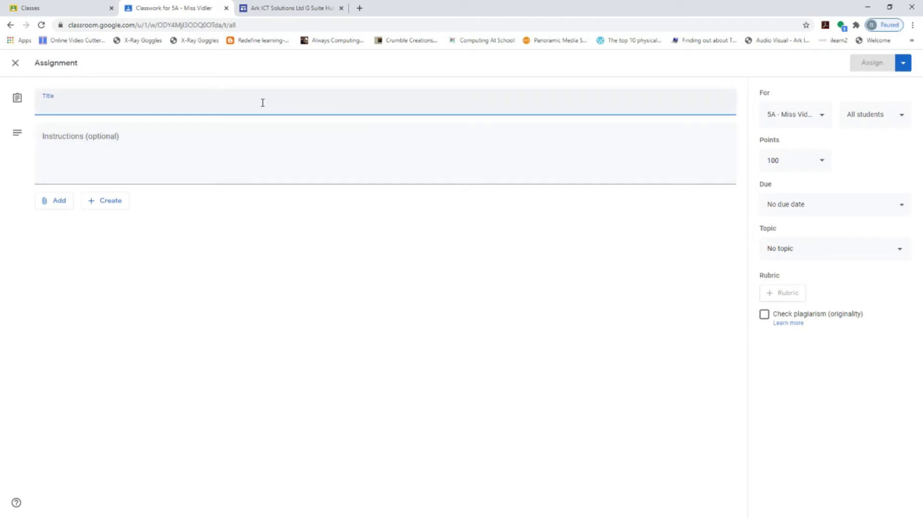
text(Pobble)
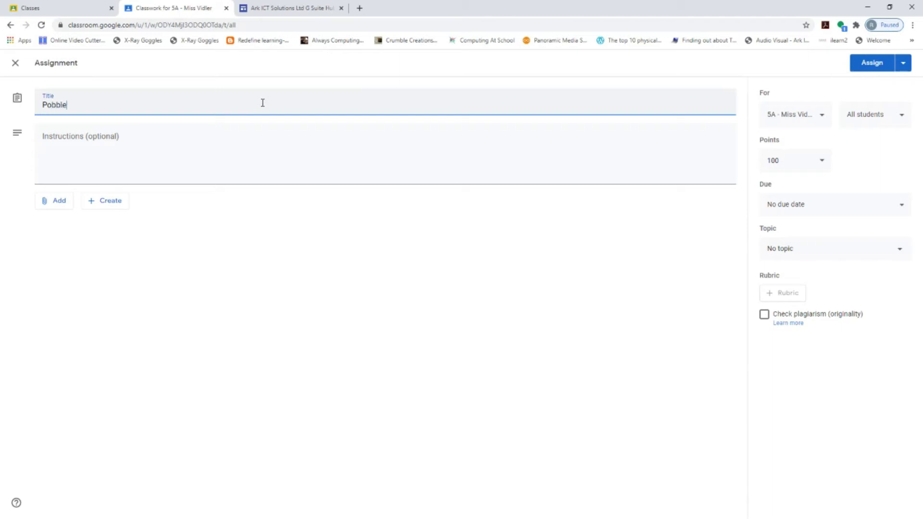
text( 365 Writing Task)
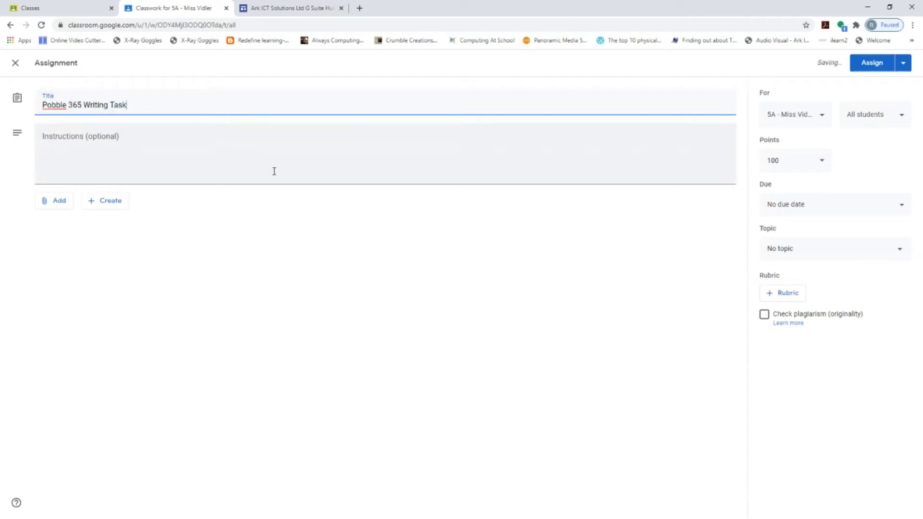
click(284, 146)
text(LO:)
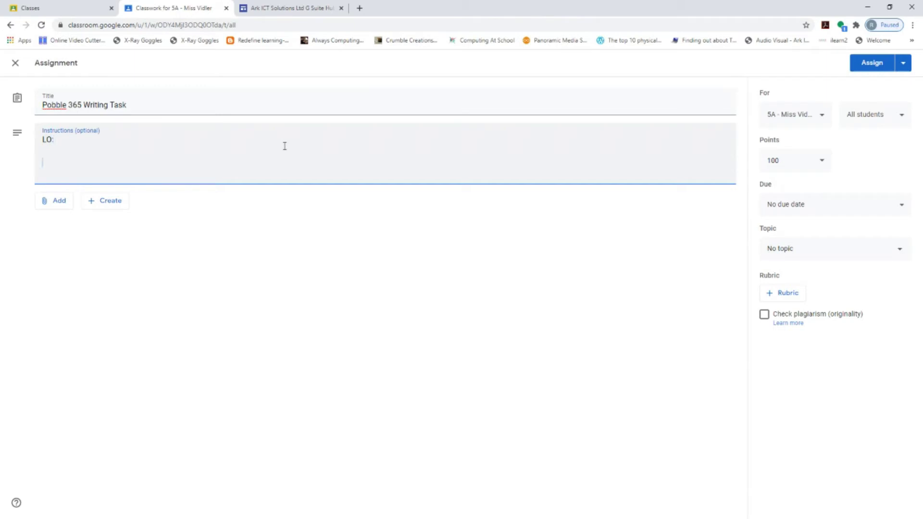
key(Return)
key(Return)
text(:)
Upload the file Pobble 365.docx from the computer and attach it to the assignment
click(58, 198)
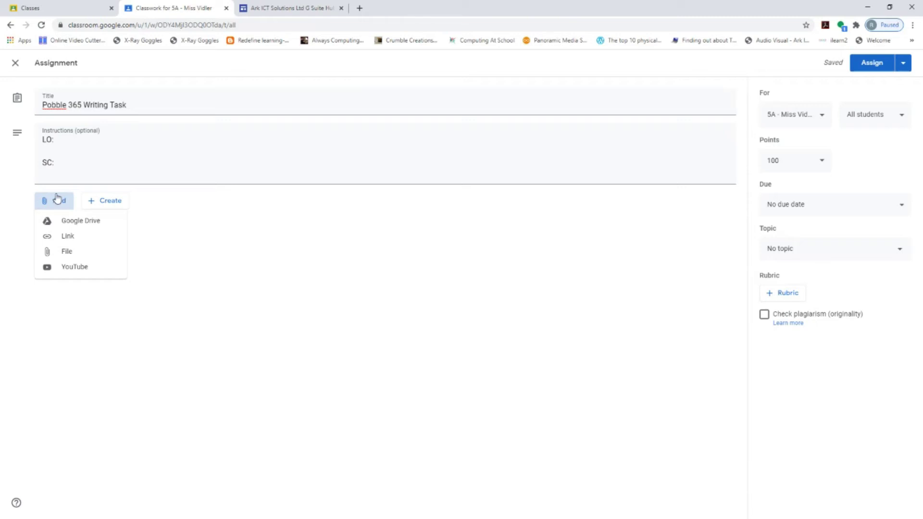
click(98, 258)
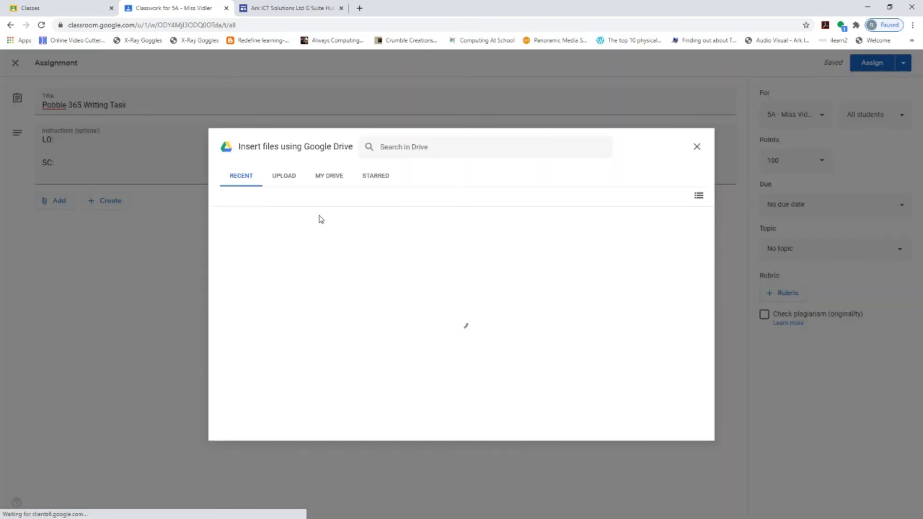
click(284, 178)
click(466, 344)
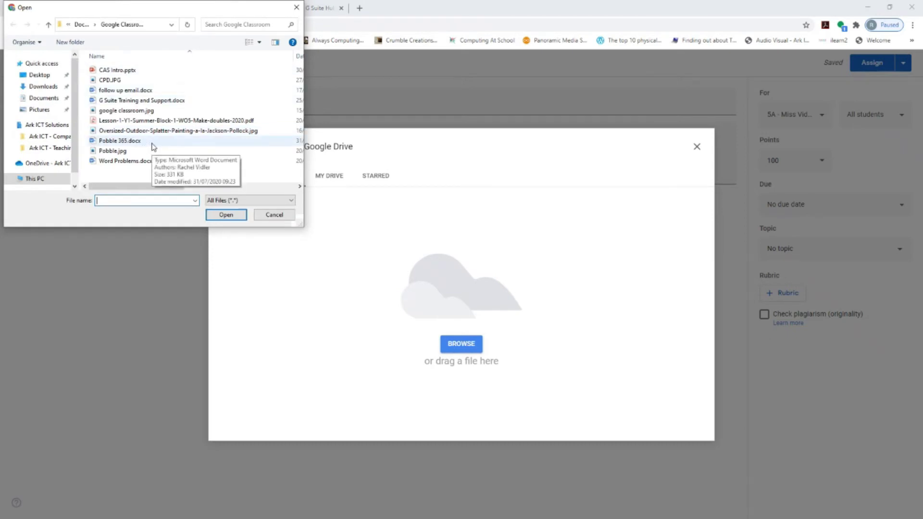
double_click(152, 141)
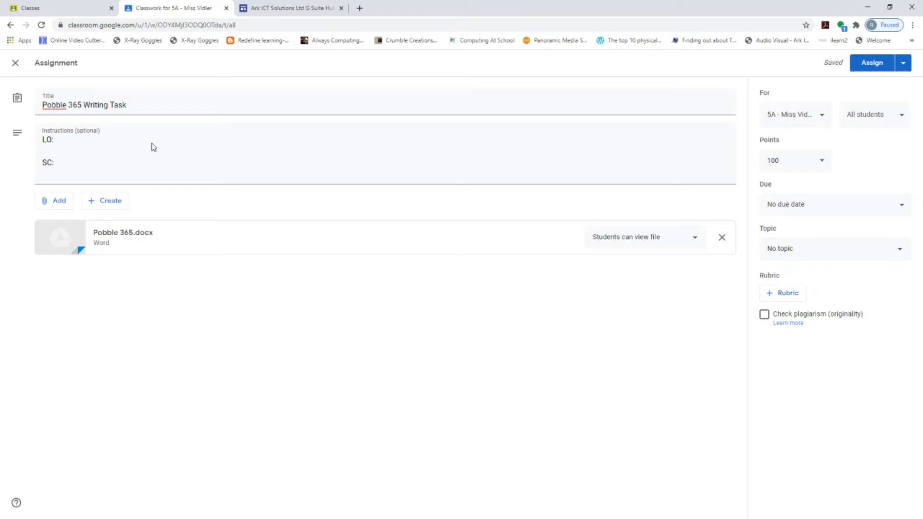
click(154, 147)
Attach a new Google Docs document to the assignment, paste the haunted house picture beneath its "Story Starter" heading, and close the document
click(117, 204)
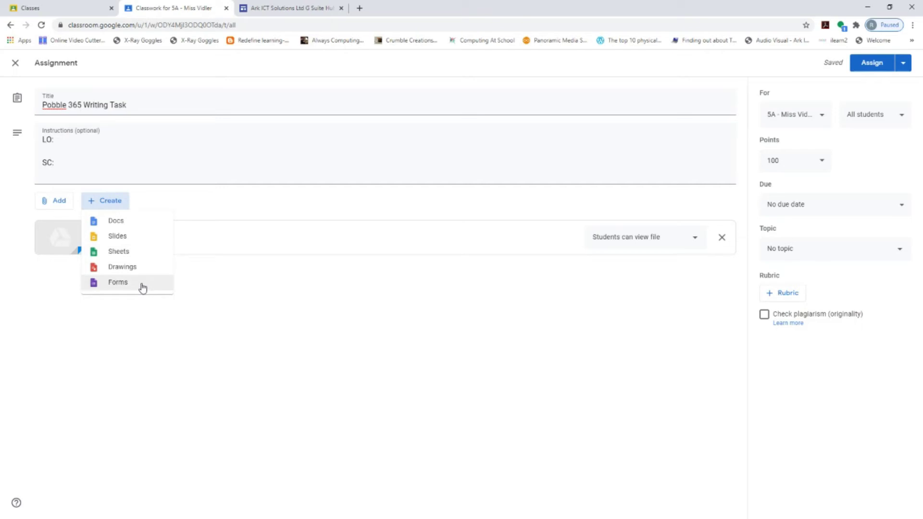
click(158, 228)
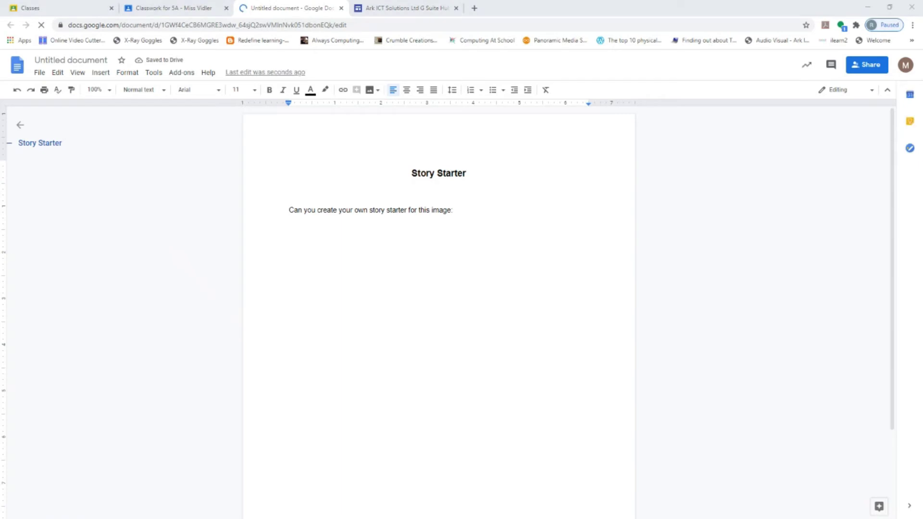
click(415, 196)
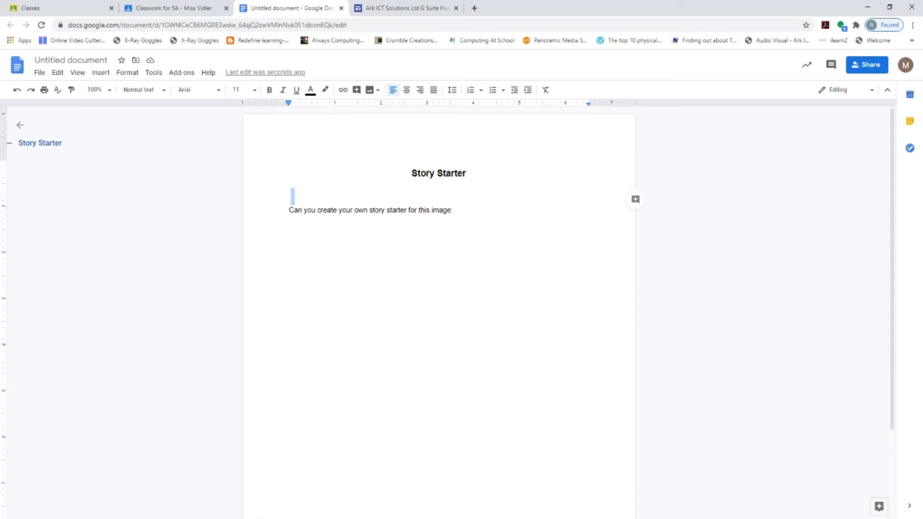
click(354, 195)
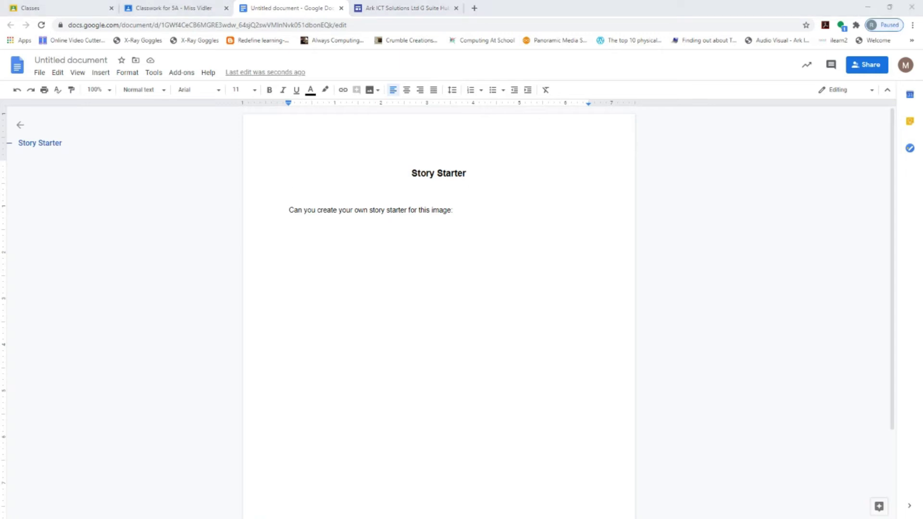
click(326, 193)
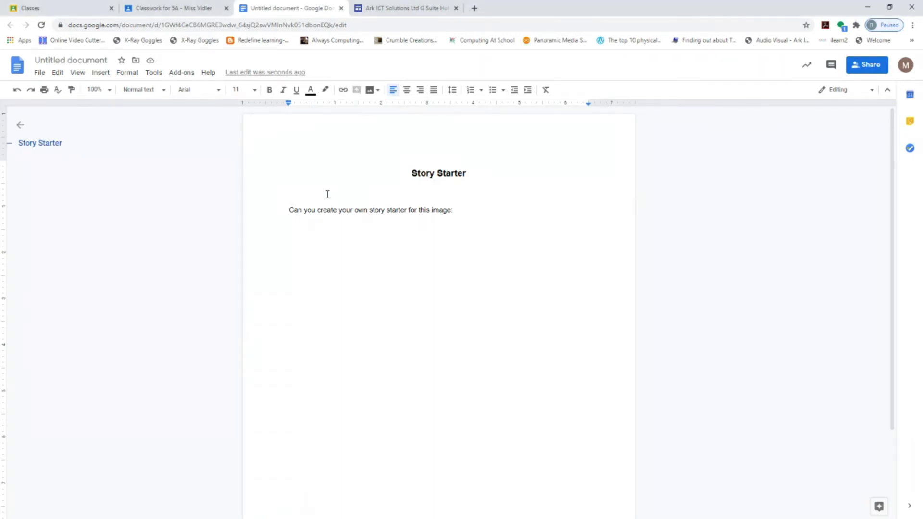
key(ctrl+v)
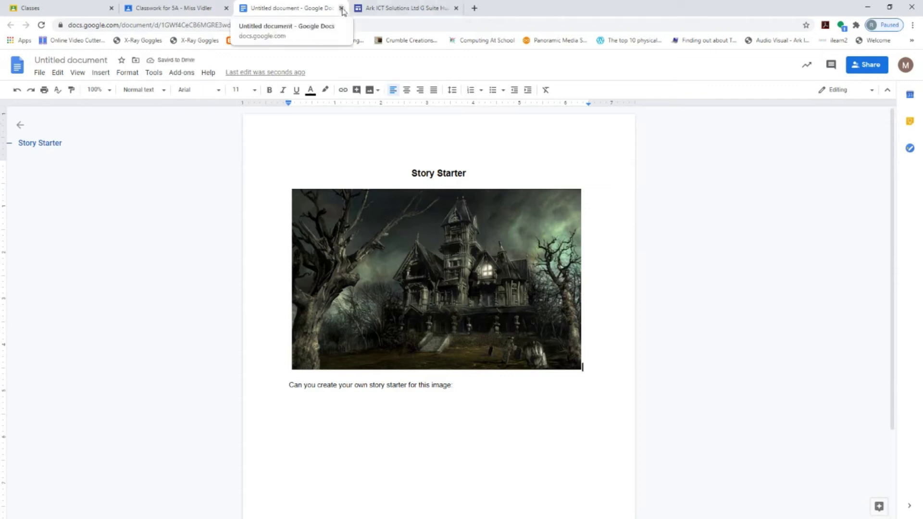
click(341, 8)
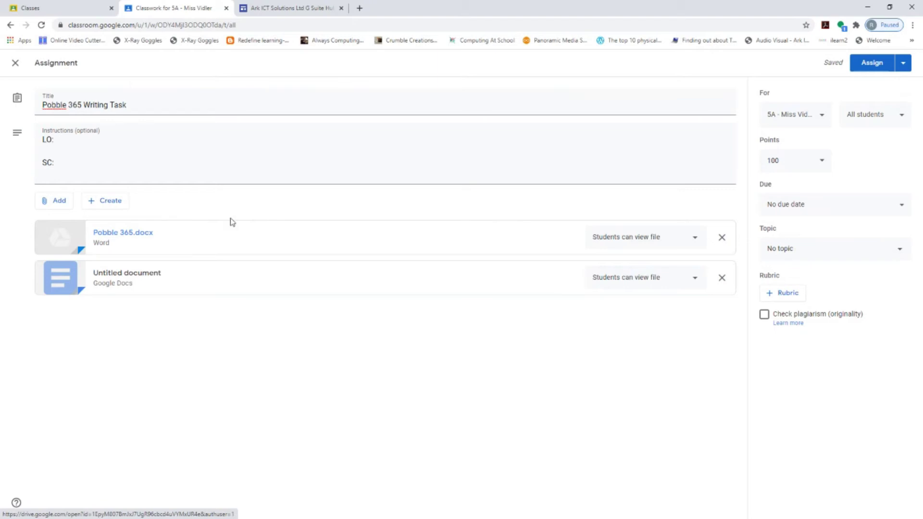
Set both Pobble 365.docx and the untitled Google Docs attachment to make a copy for each student
click(697, 242)
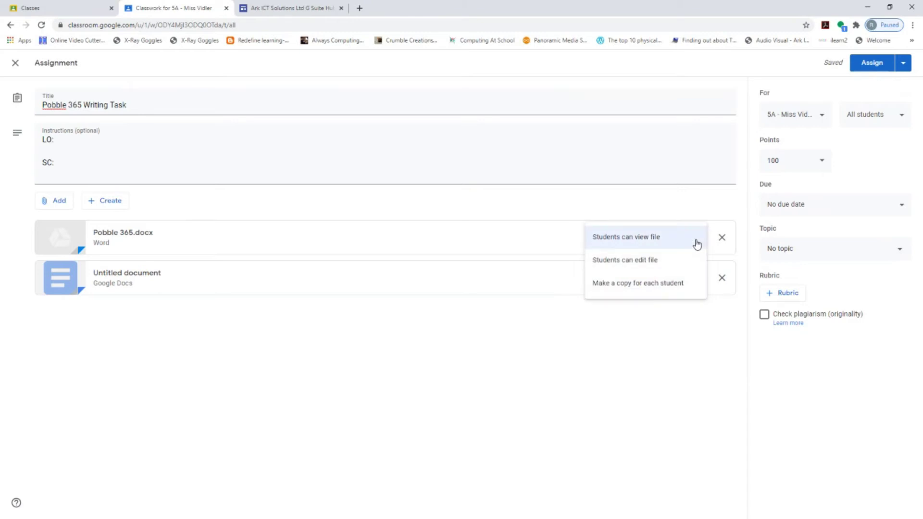
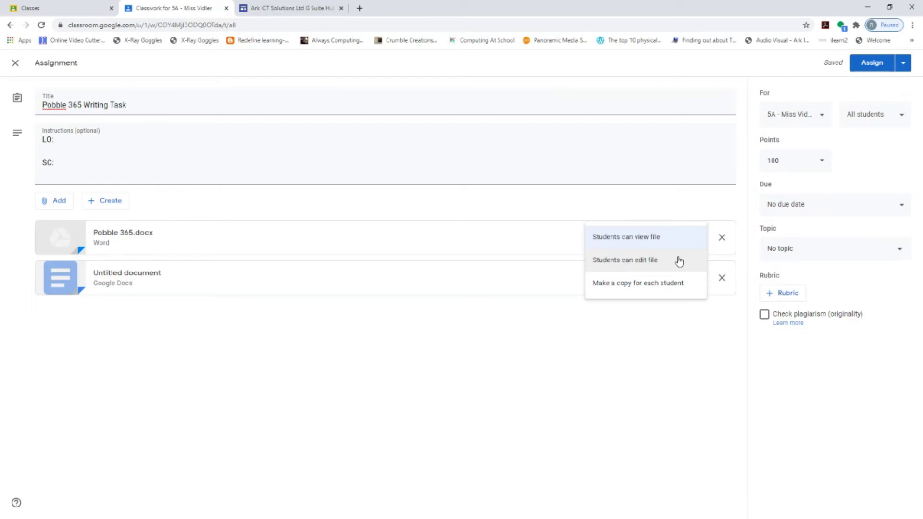
click(663, 290)
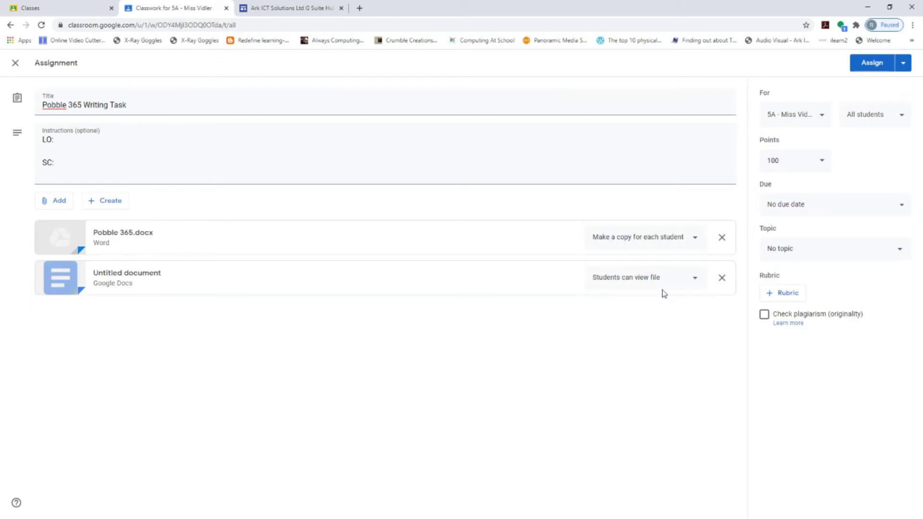
click(695, 278)
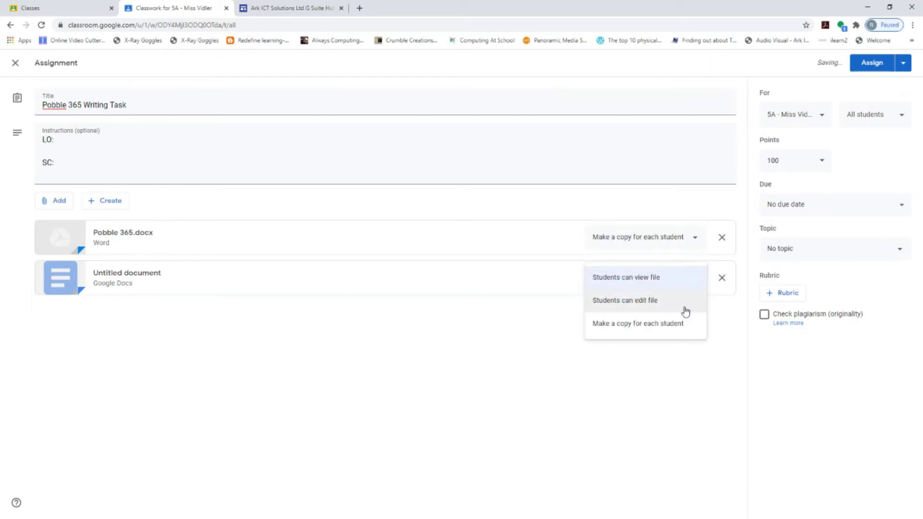
click(676, 323)
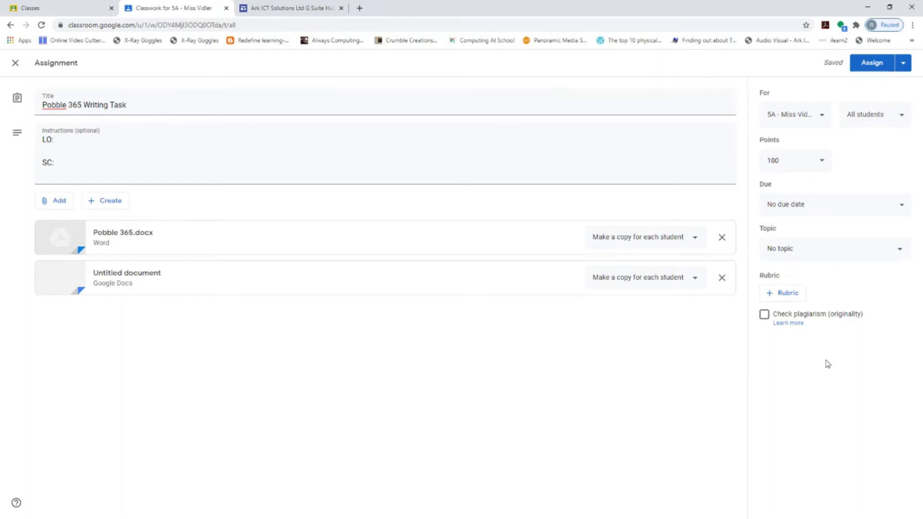
Add class 5B to the classes receiving the assignment, and remove it again
click(823, 118)
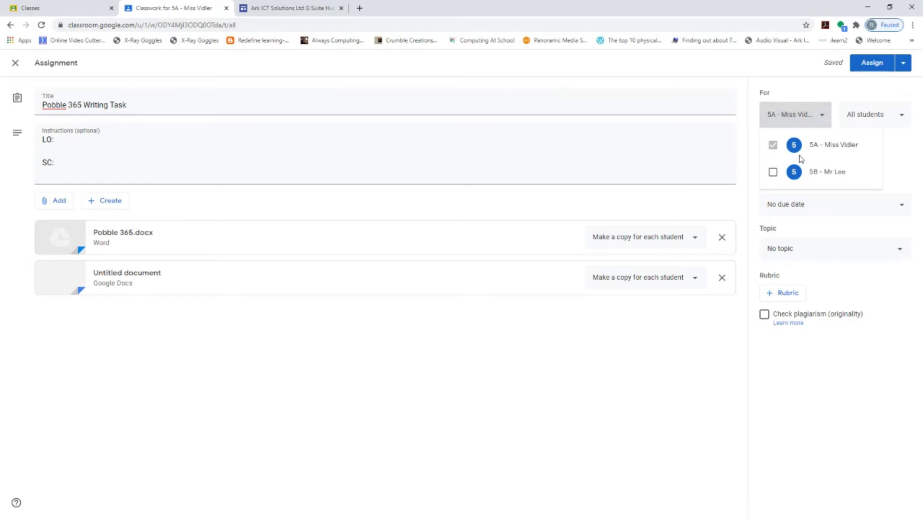
click(772, 172)
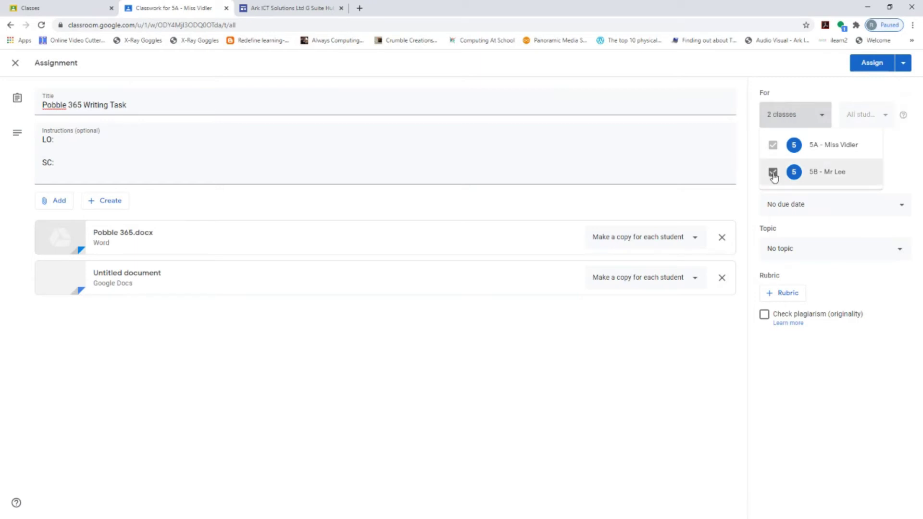
click(750, 136)
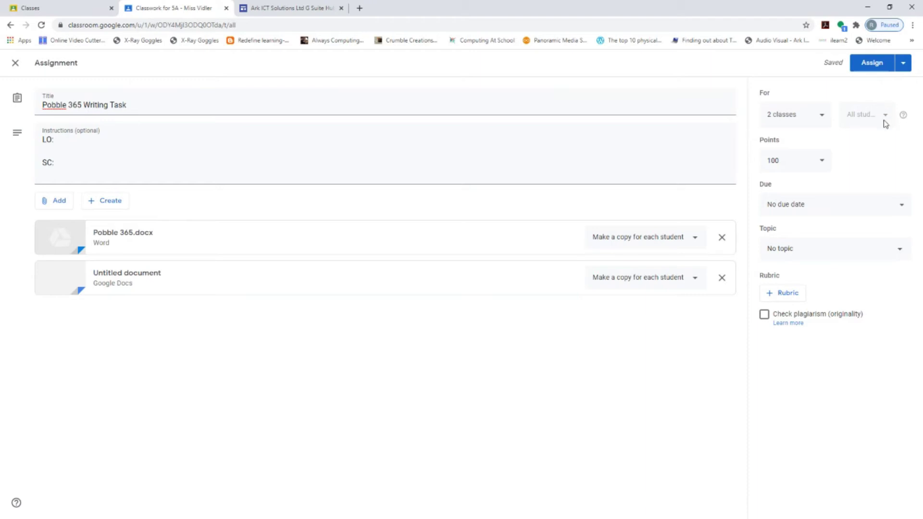
click(812, 125)
click(773, 172)
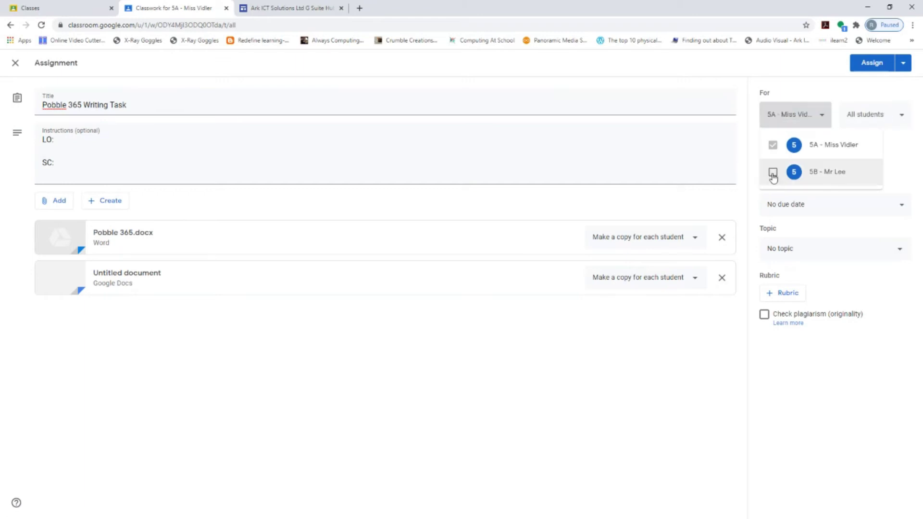
click(922, 170)
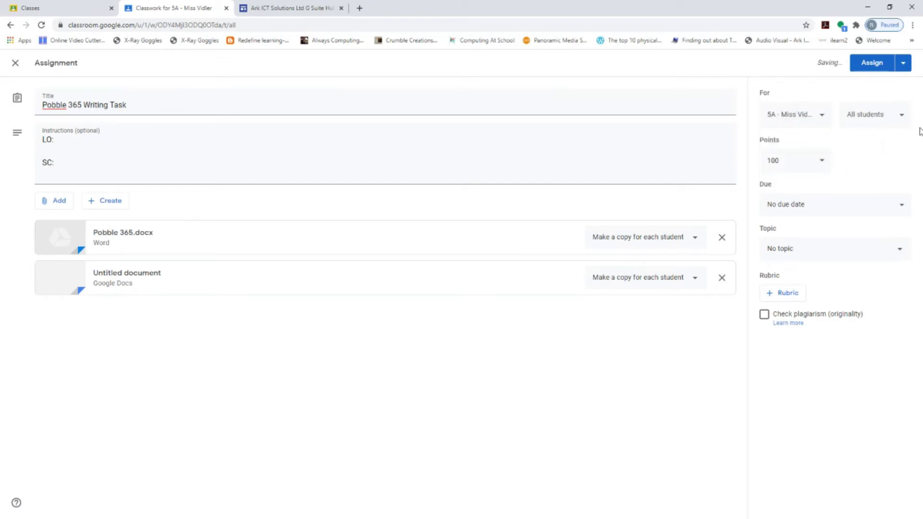
Exclude the fifth and sixth students in the class 5A list from the assignment
click(901, 121)
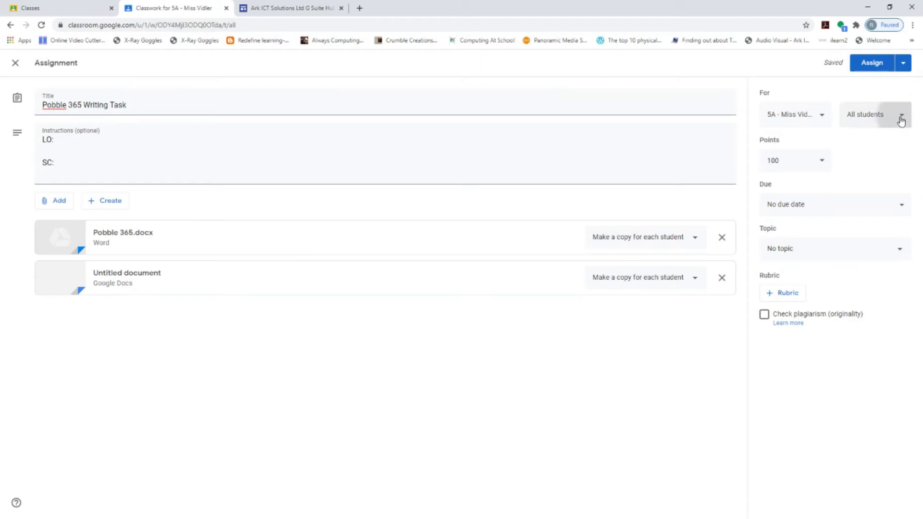
click(805, 279)
click(806, 310)
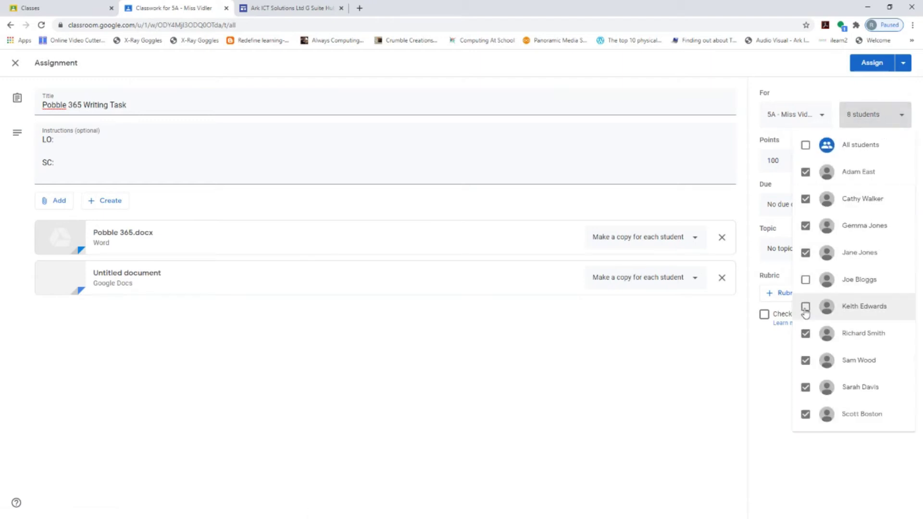
click(609, 400)
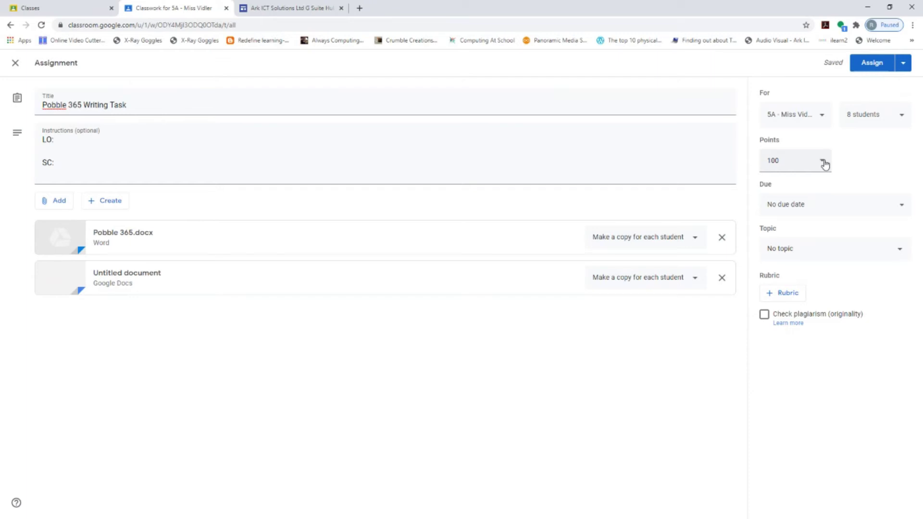
Make the assignment ungraded and file it under the Pobble 365 topic
click(784, 183)
click(832, 256)
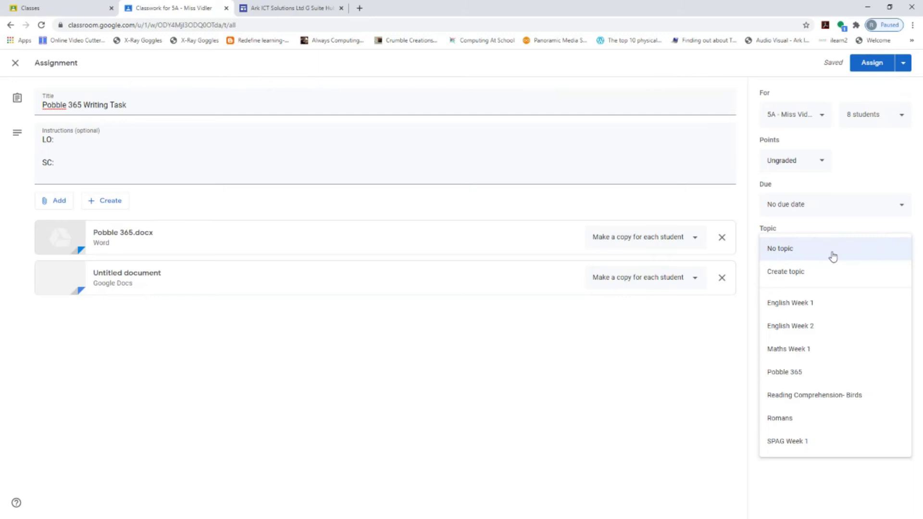
click(794, 373)
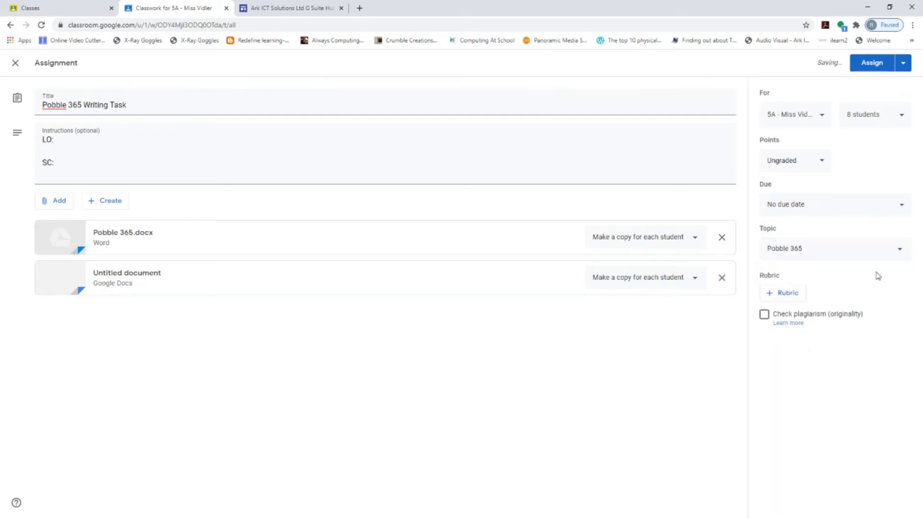
click(892, 259)
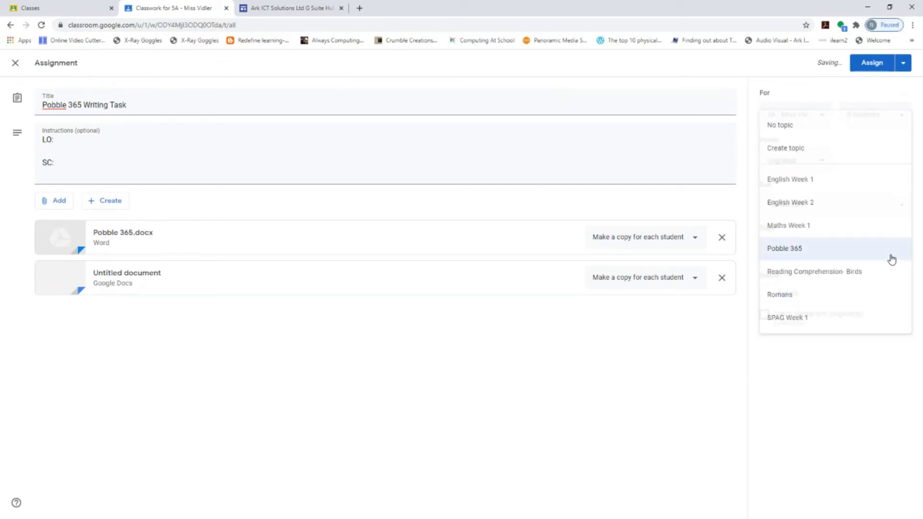
click(789, 251)
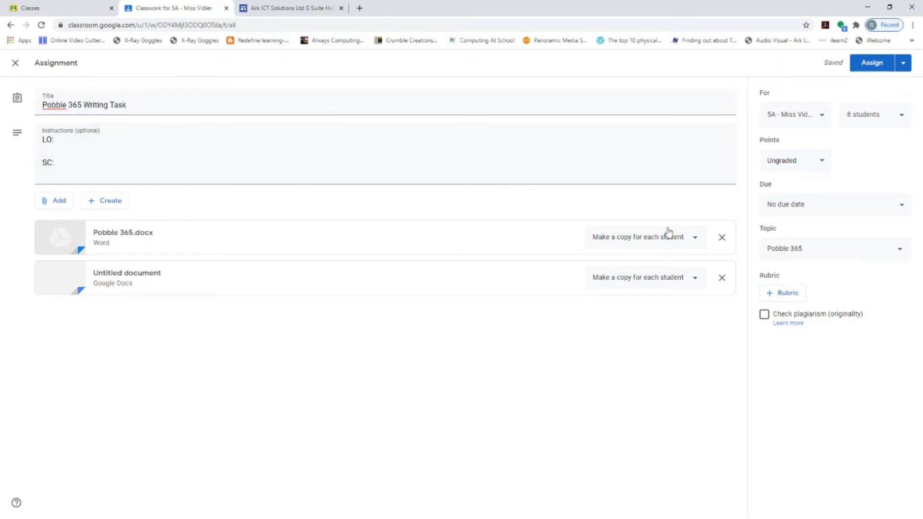
Assign the Pobble 365 Writing Task to the selected class 5A students immediately
click(903, 67)
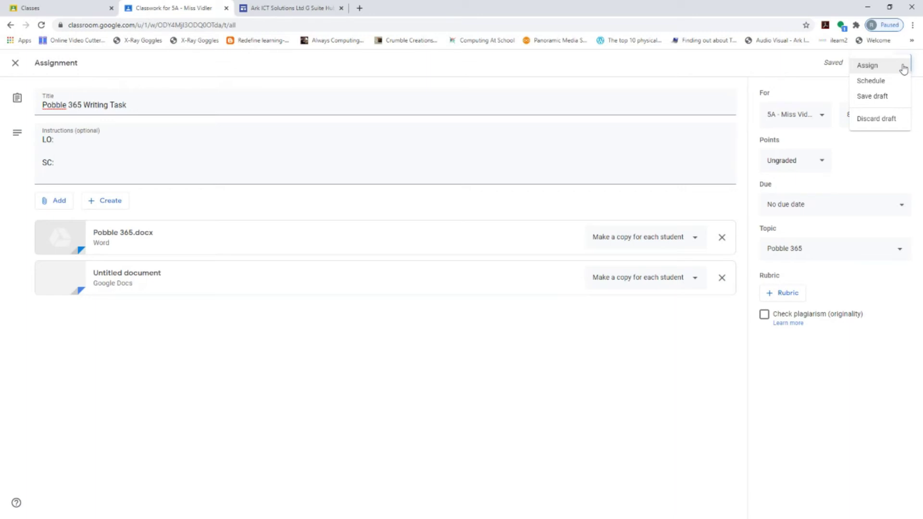
click(878, 68)
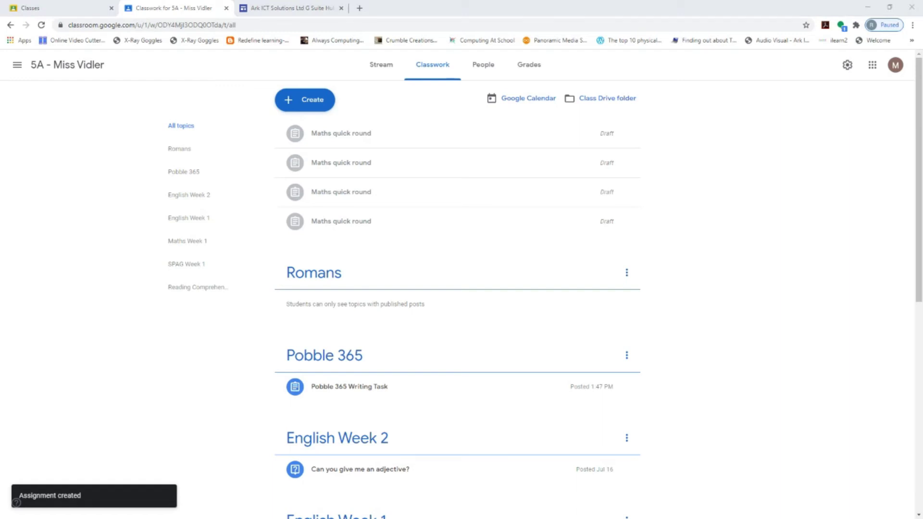
Switch to the student's class 5A window, check its classwork page, and open the Pobble 365 Writing Task from the stream
key(alt+Tab)
click(289, 27)
key(Return)
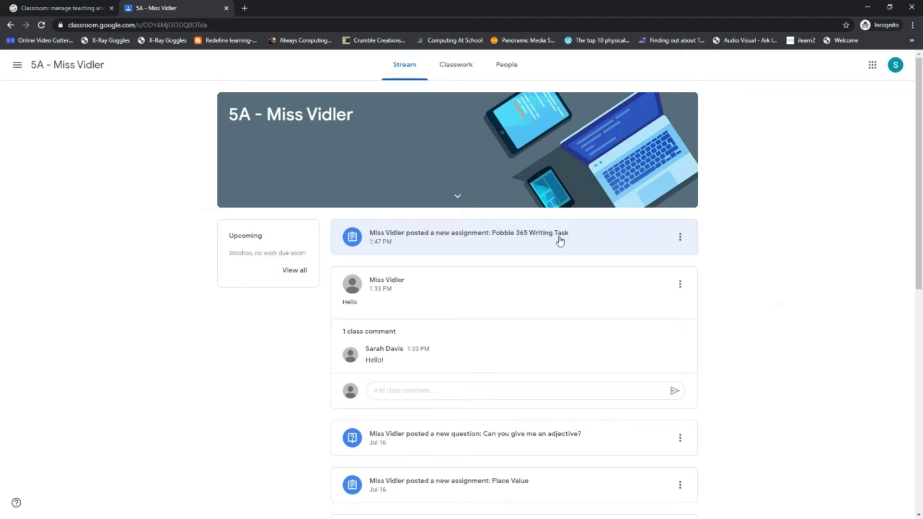
click(467, 79)
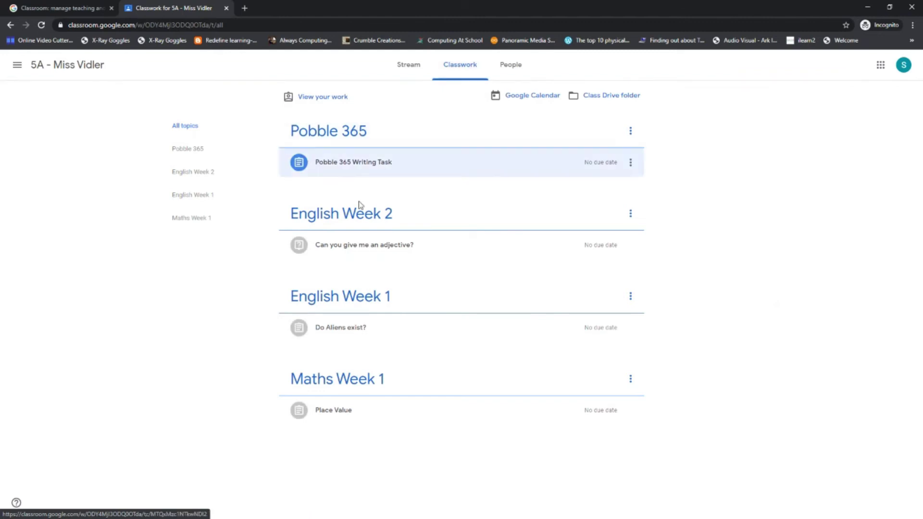
click(409, 74)
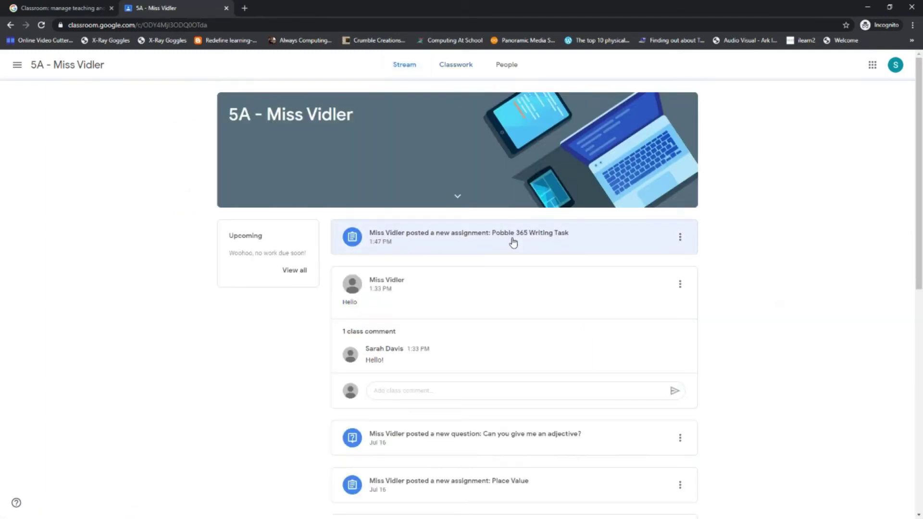
click(513, 242)
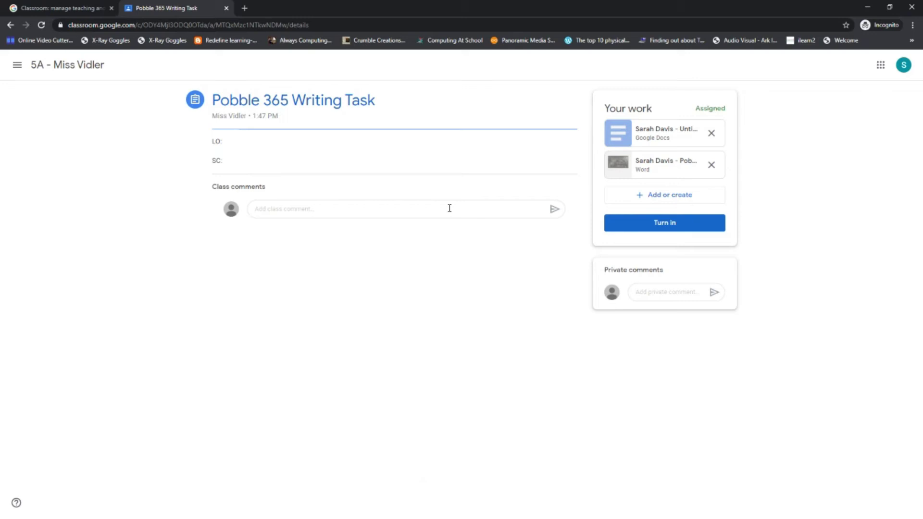
Post the private comment "Help q5" to the teacher on the assignment
click(289, 208)
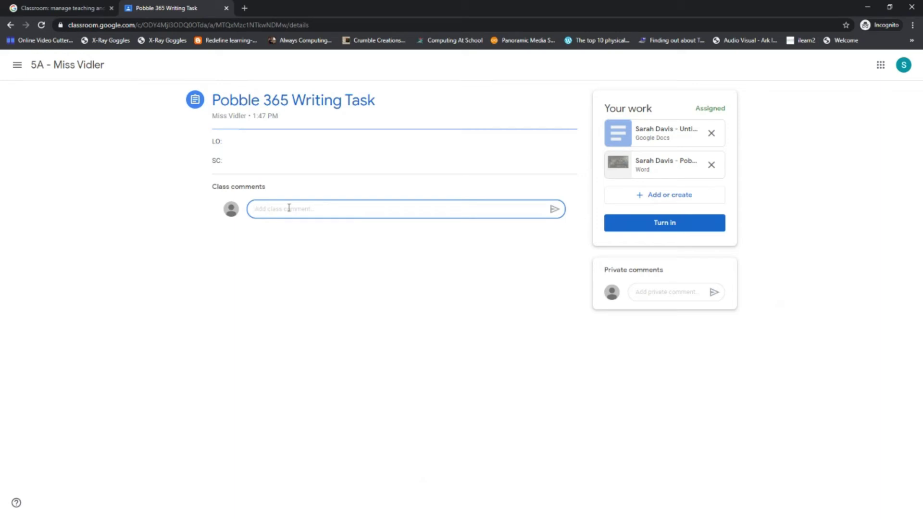
click(637, 288)
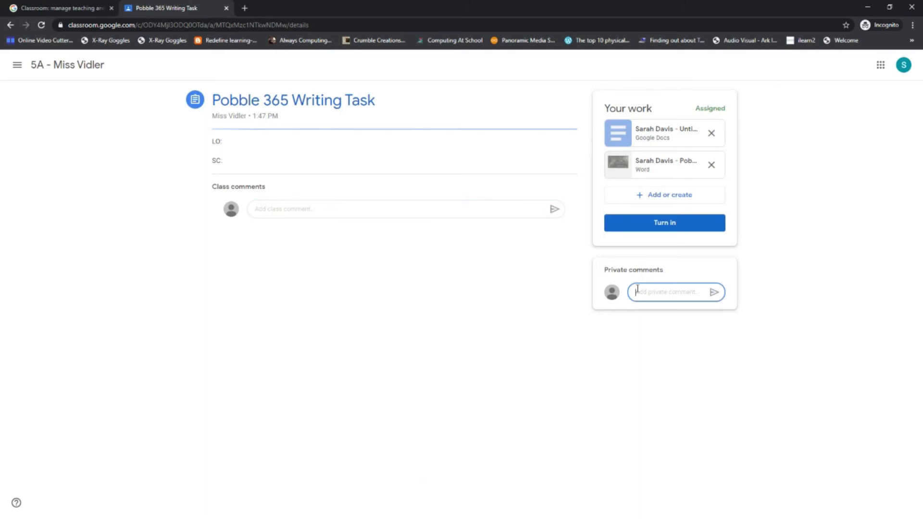
text(Help q5)
click(716, 295)
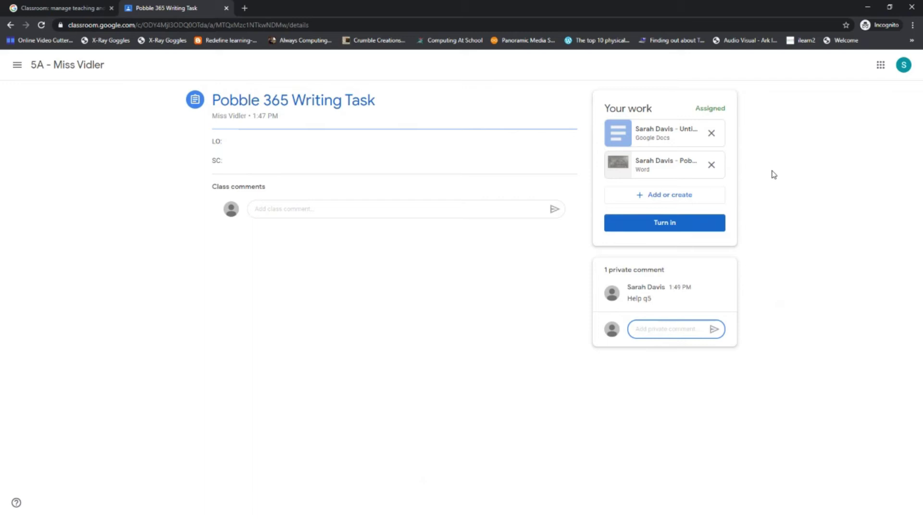
Open the student's Pobble 365.docx copy in Google Docs, write "hello, hello" below the story starter prompt, and return to the assignment
click(661, 166)
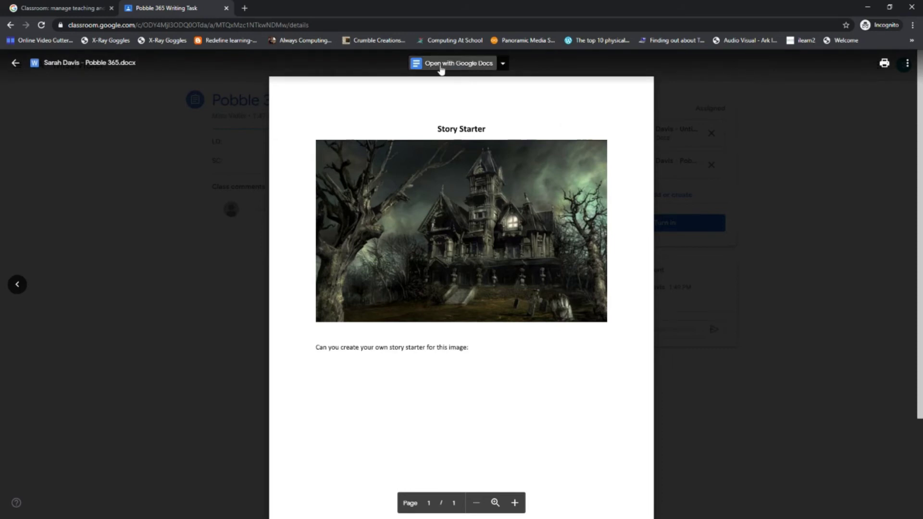
click(464, 64)
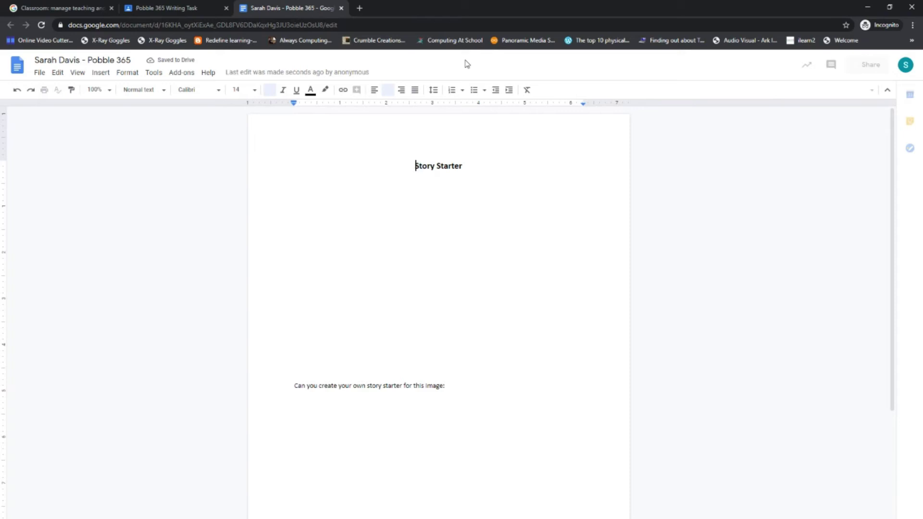
click(508, 388)
key(Return)
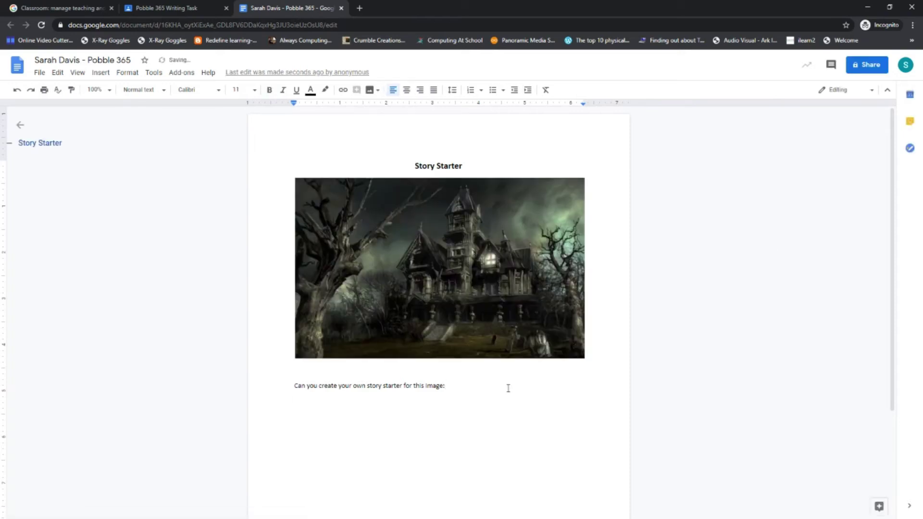
text(hello)
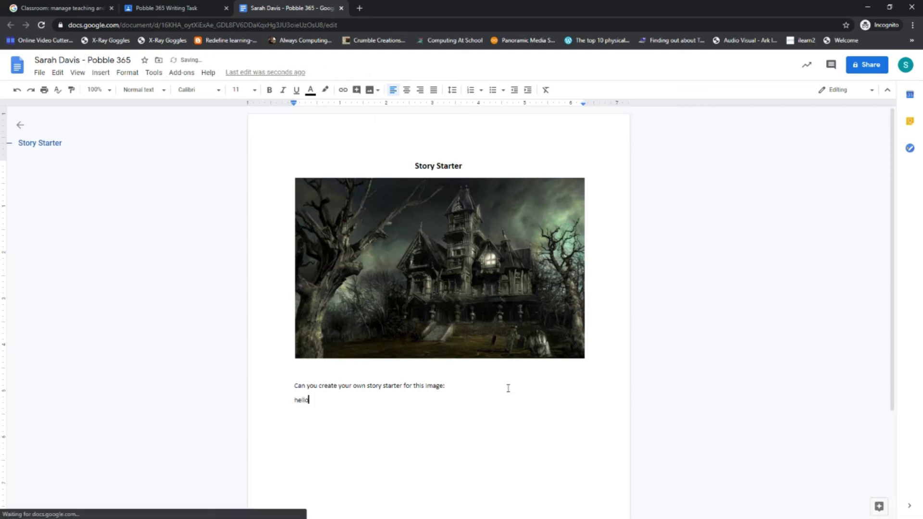
text(, hello)
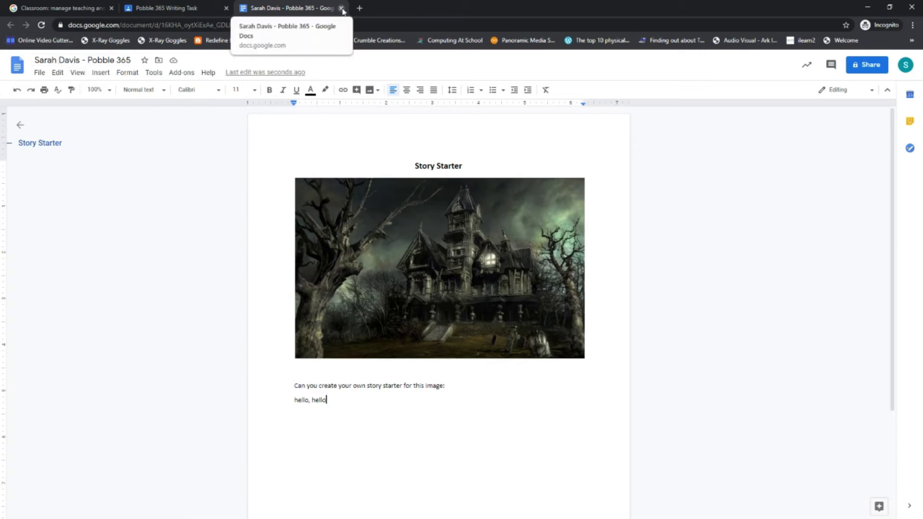
click(341, 9)
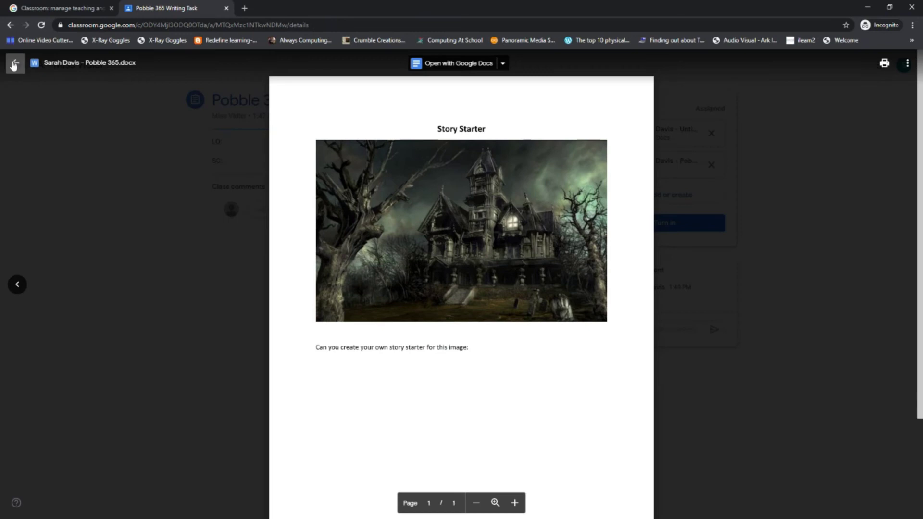
click(15, 64)
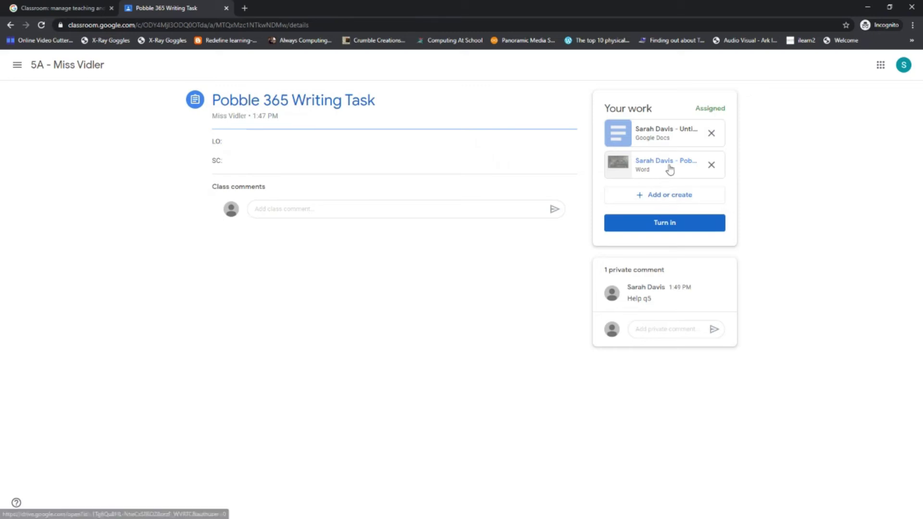
Attach the Google Docs version of the student's Pobble 365 file from Google Drive, and remove it again
click(636, 196)
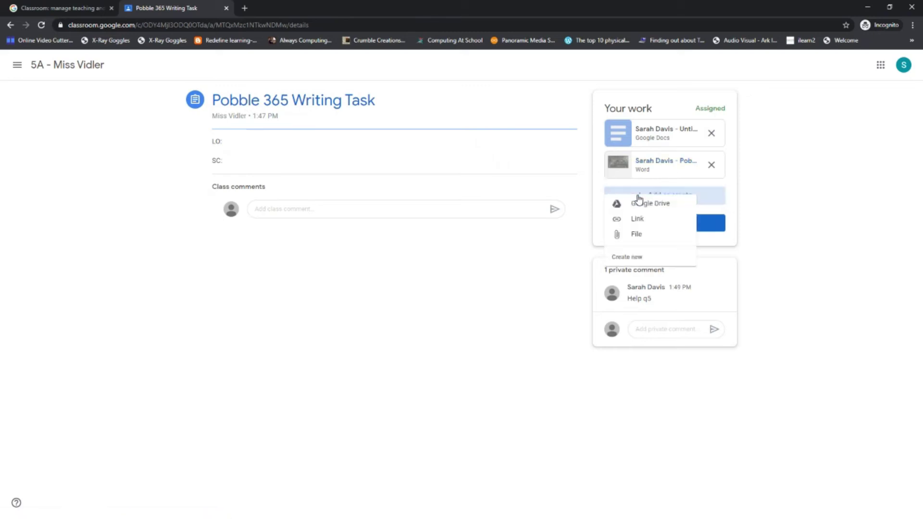
click(633, 215)
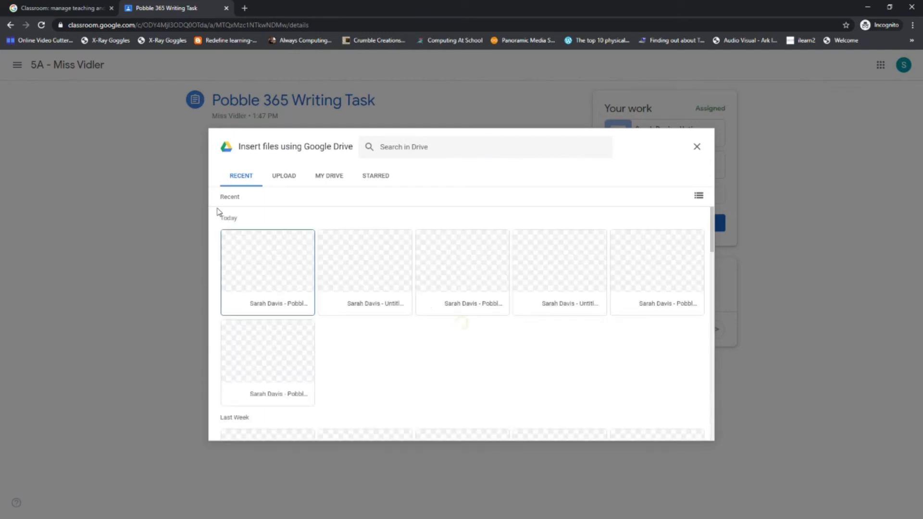
click(273, 308)
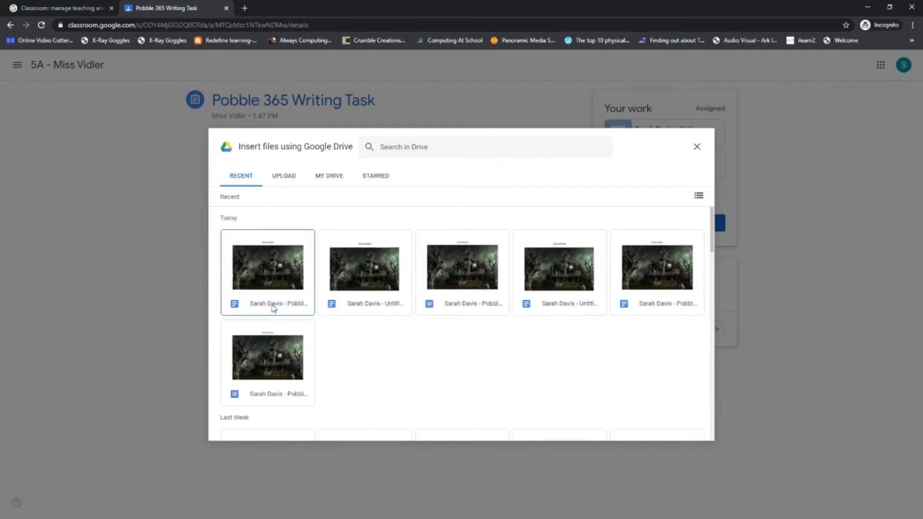
double_click(273, 308)
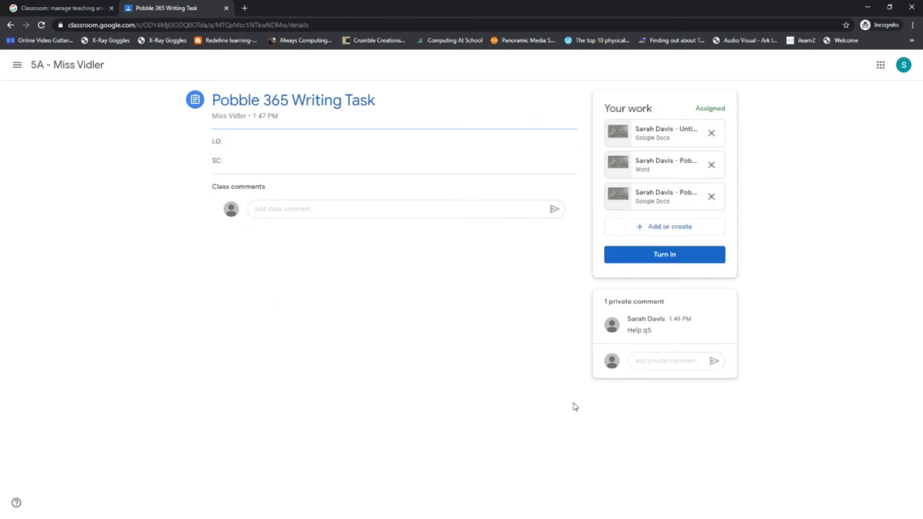
click(712, 197)
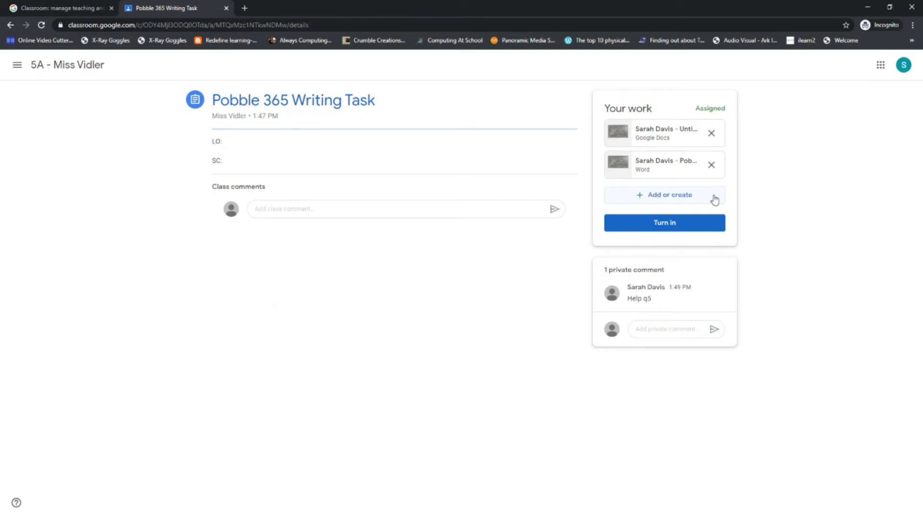
Write "hello, hello," below the story starter prompt in the student's untitled Google Docs copy, and close the document
click(653, 136)
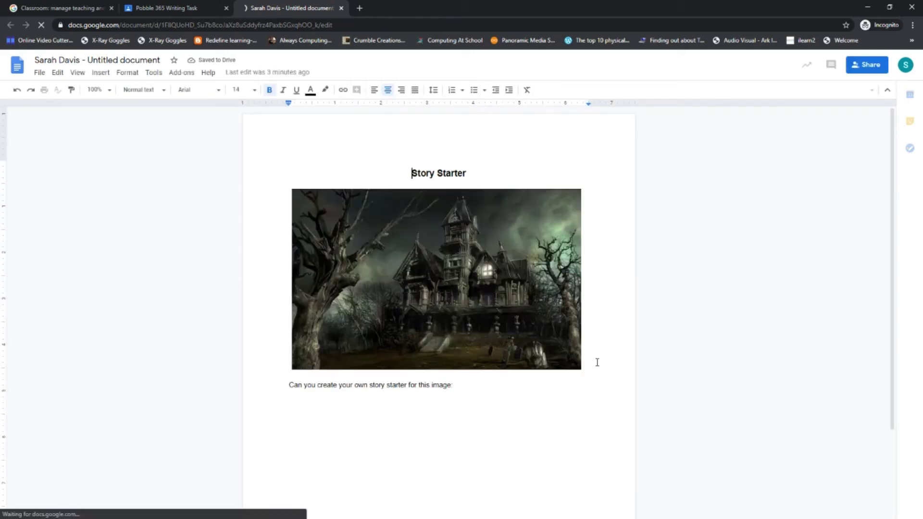
click(491, 388)
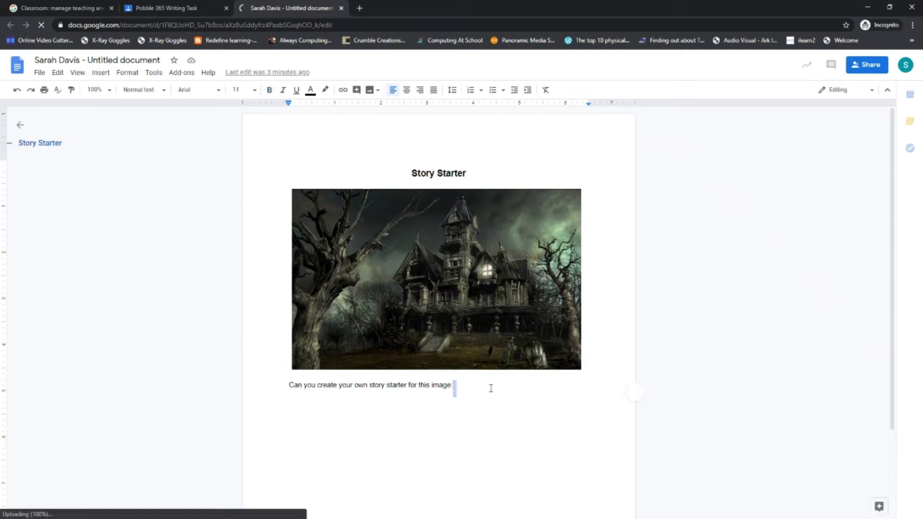
key(Return)
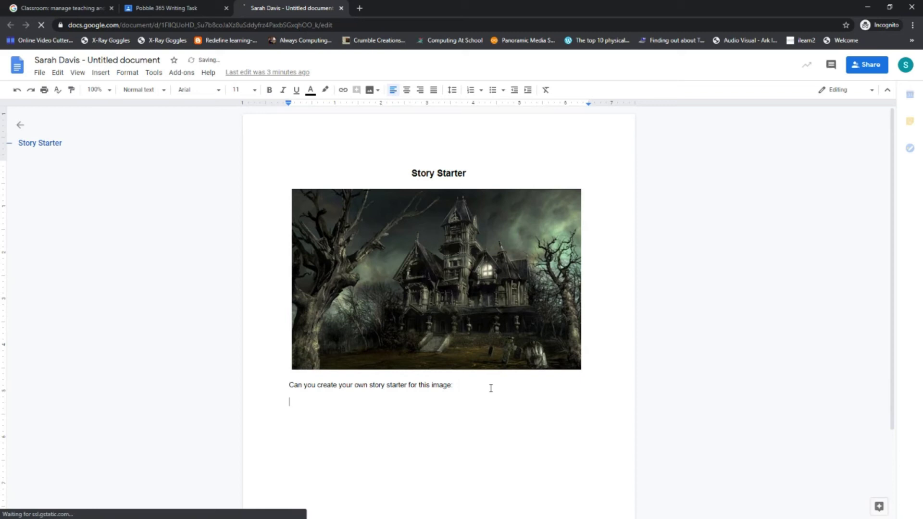
text(Hello, hello)
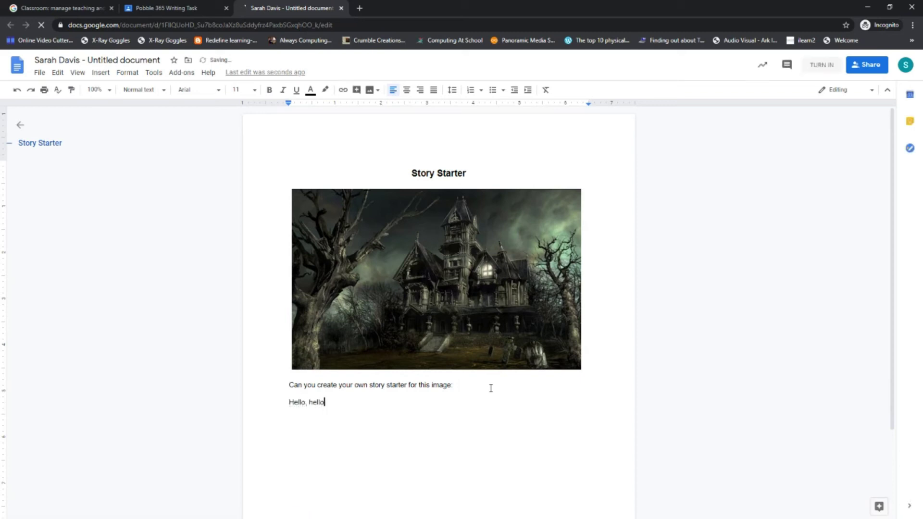
text(,)
click(294, 402)
key(BackSpace)
text(h)
key(ctrl+z)
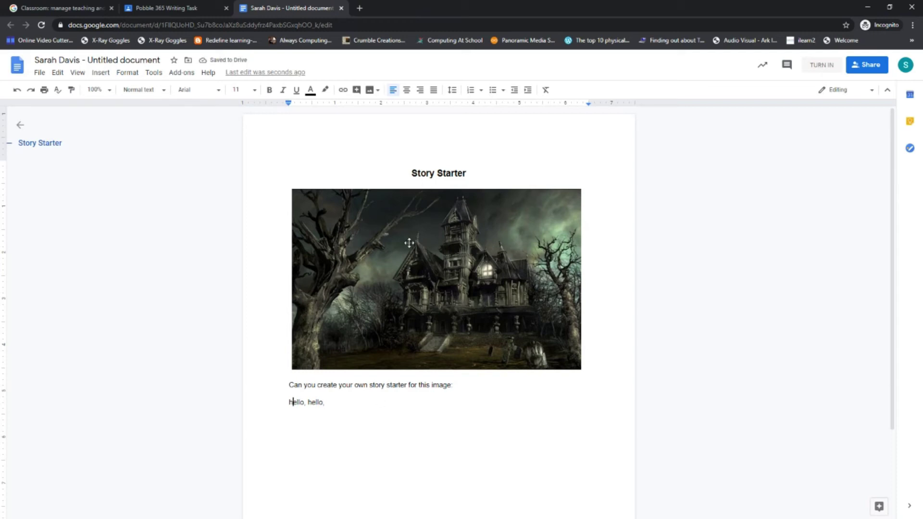
key(ctrl+y)
key(ctrl+z)
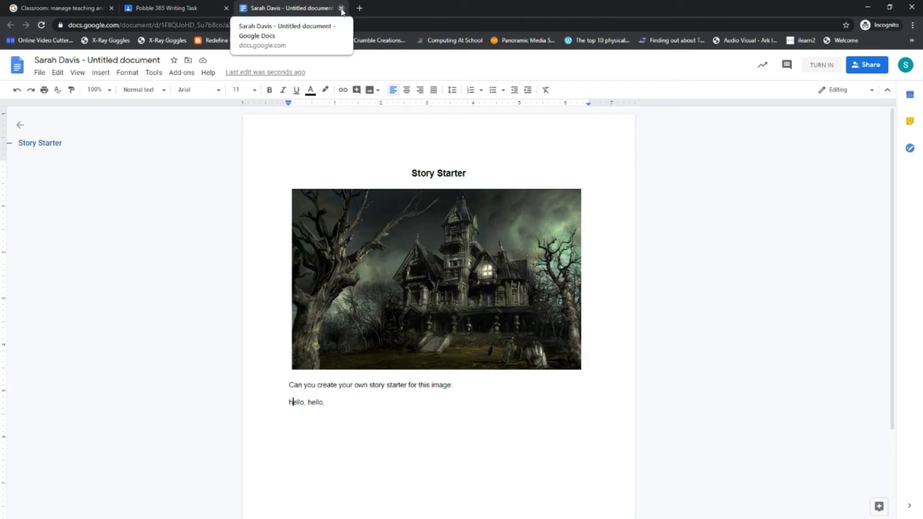
click(342, 8)
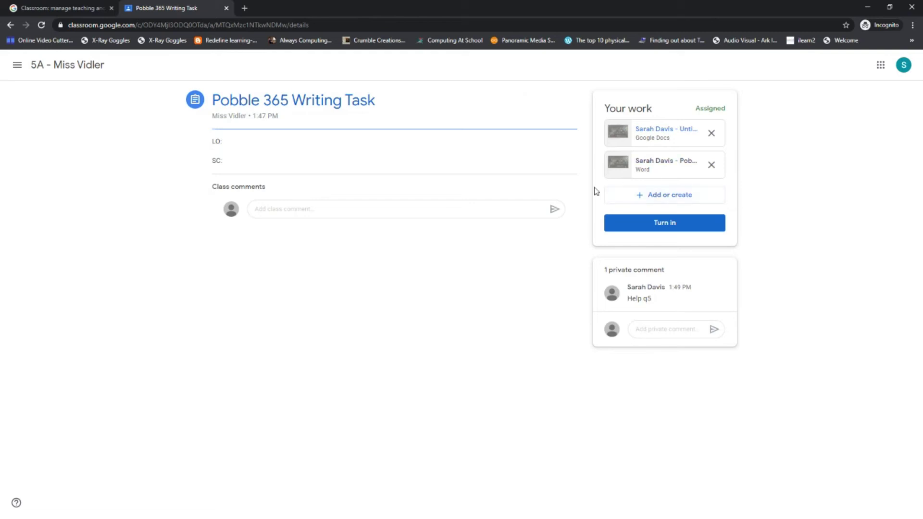
Examine the options for attaching or creating additional files in the student's work
click(651, 198)
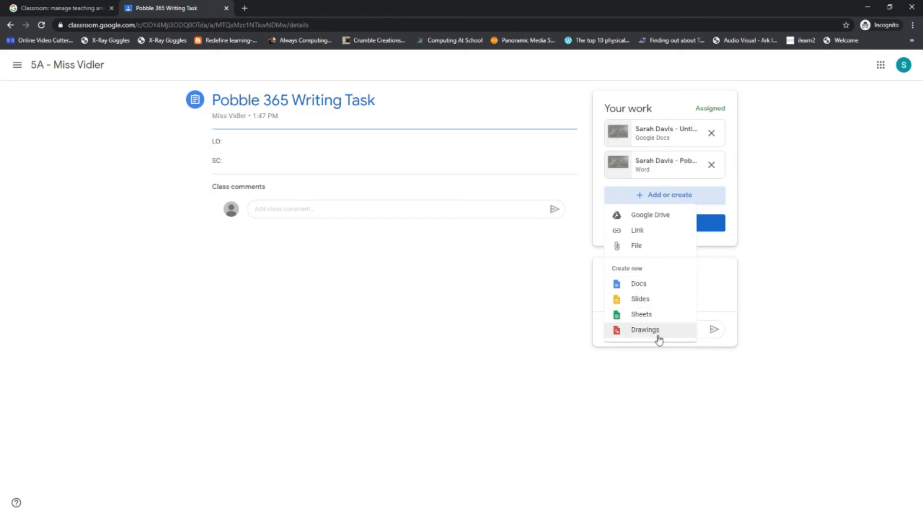
click(544, 422)
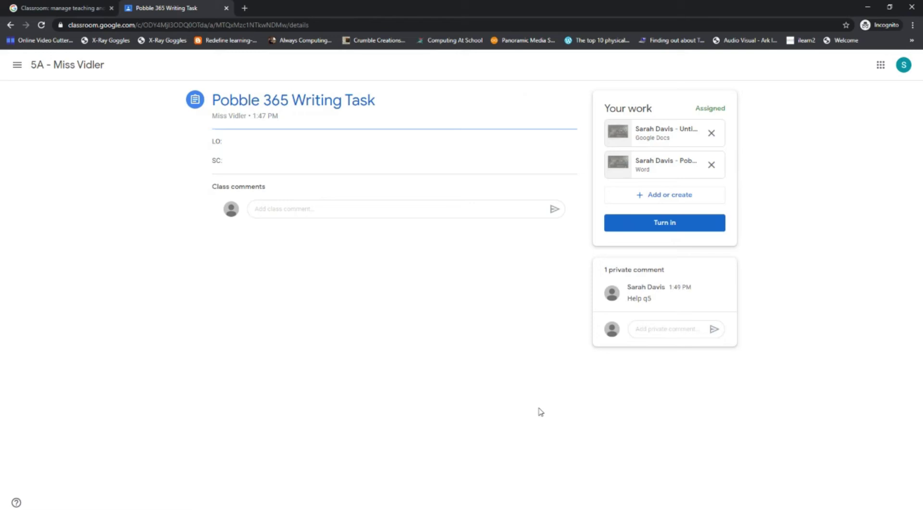
click(680, 199)
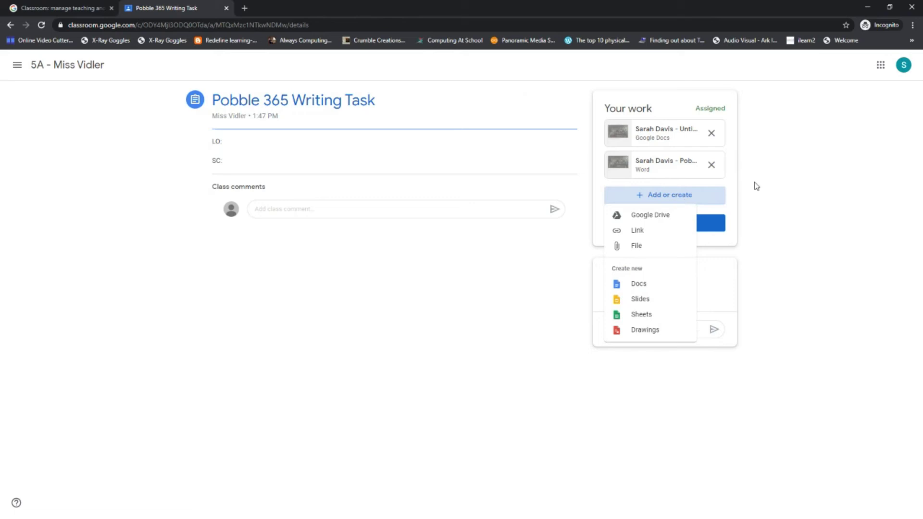
click(838, 232)
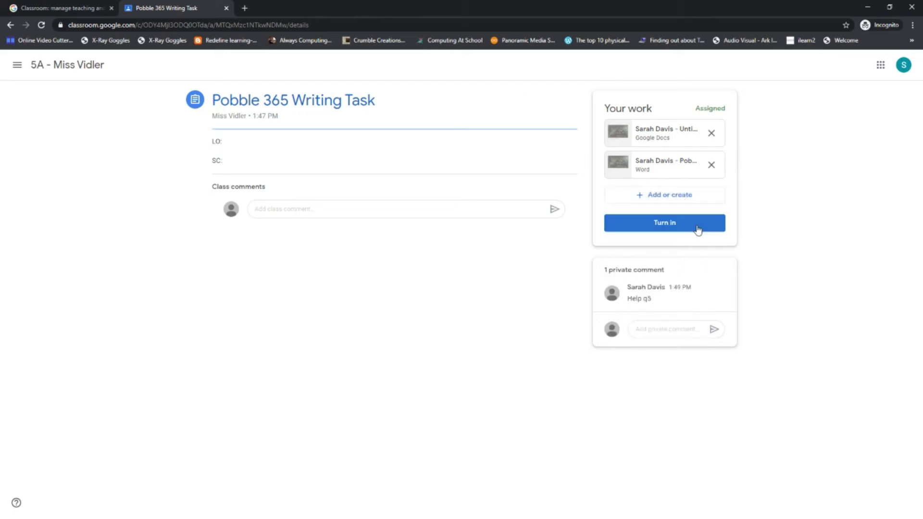
Turn in the student's work for the Pobble 365 Writing Task and confirm the submission
click(698, 229)
click(546, 328)
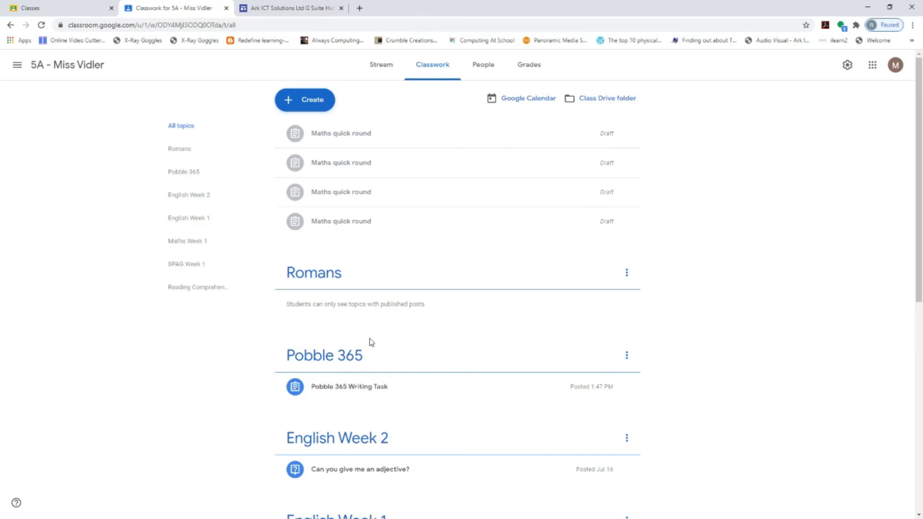
Expand the Pobble 365 Writing Task on the teacher's classwork page to check its submission status and attachments
click(377, 387)
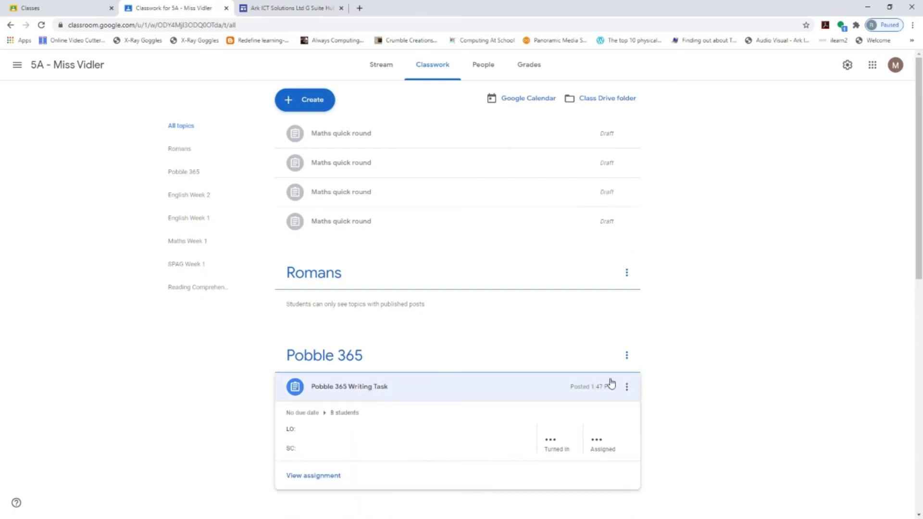
drag(918, 262, 907, 288)
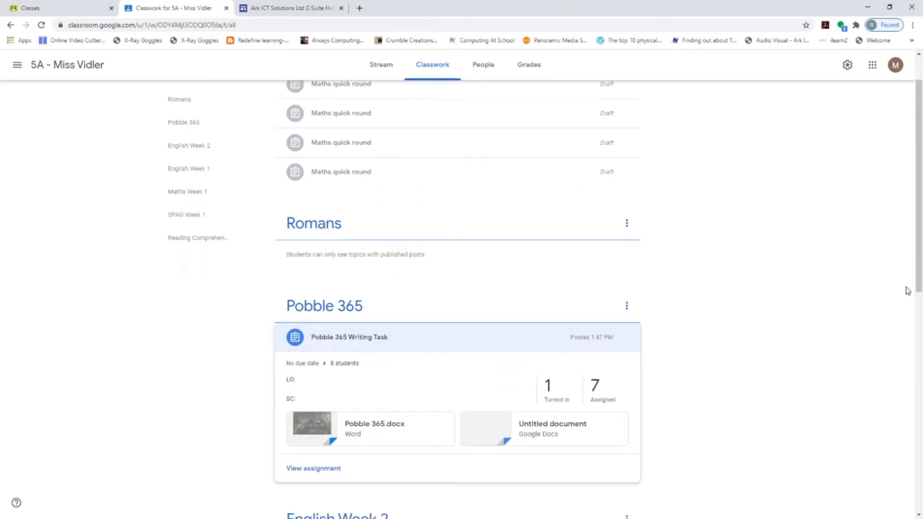
Open the turned-in submission for the Pobble 365 Writing Task and review both attached files, ending on the Google Docs copy
click(556, 400)
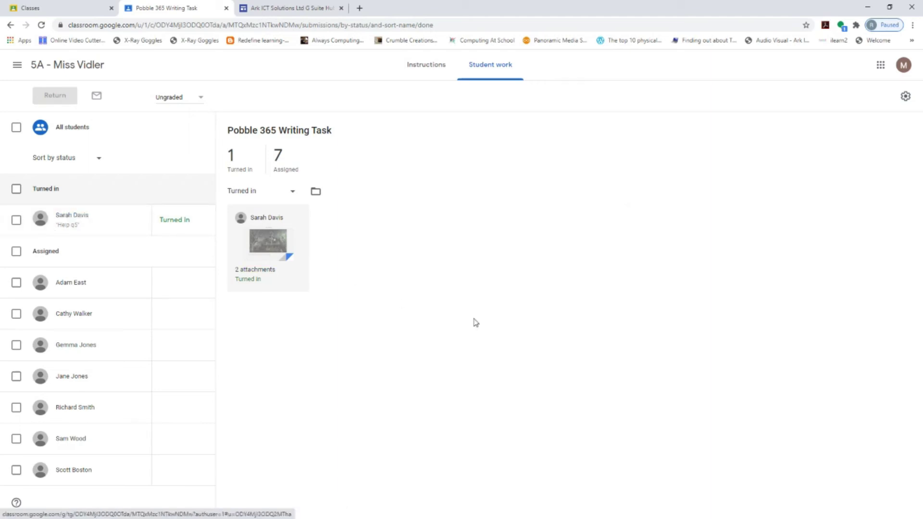
click(257, 275)
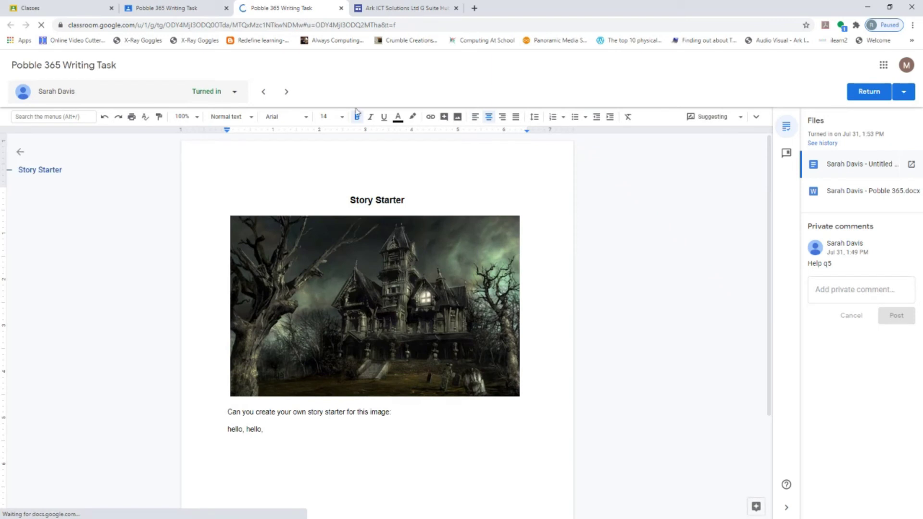
click(839, 197)
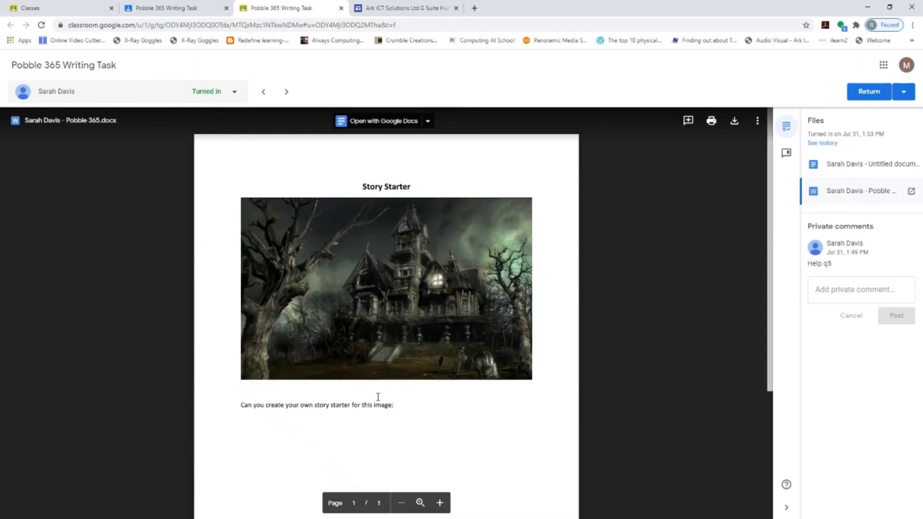
click(838, 166)
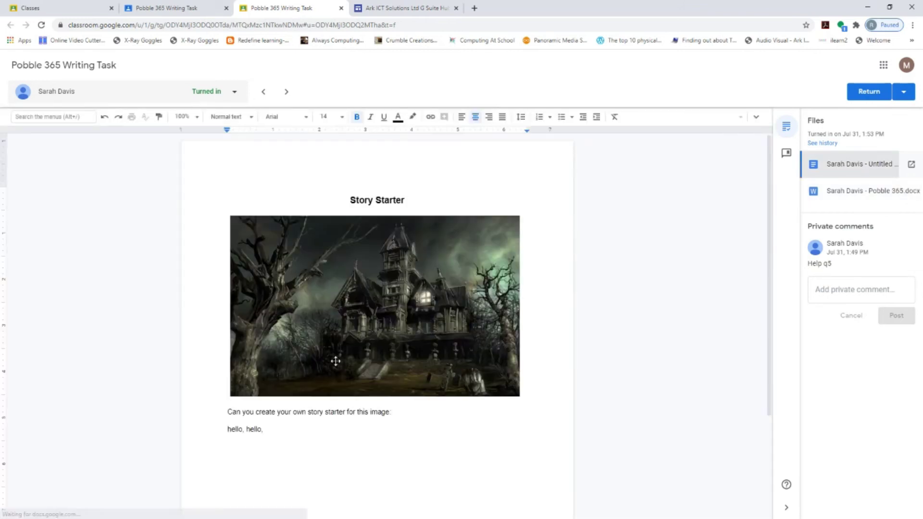
Add the comment "Capital Letter" to the first "hello" in the student's document
click(243, 429)
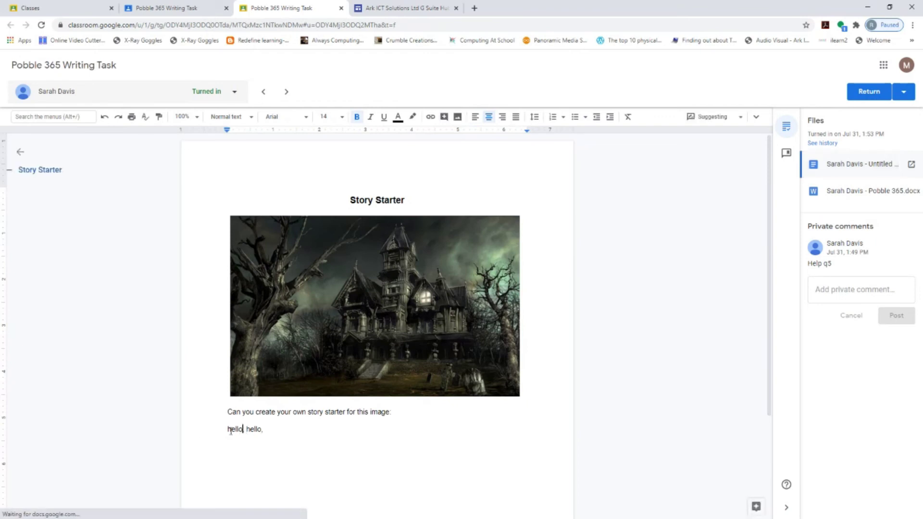
double_click(231, 429)
click(574, 436)
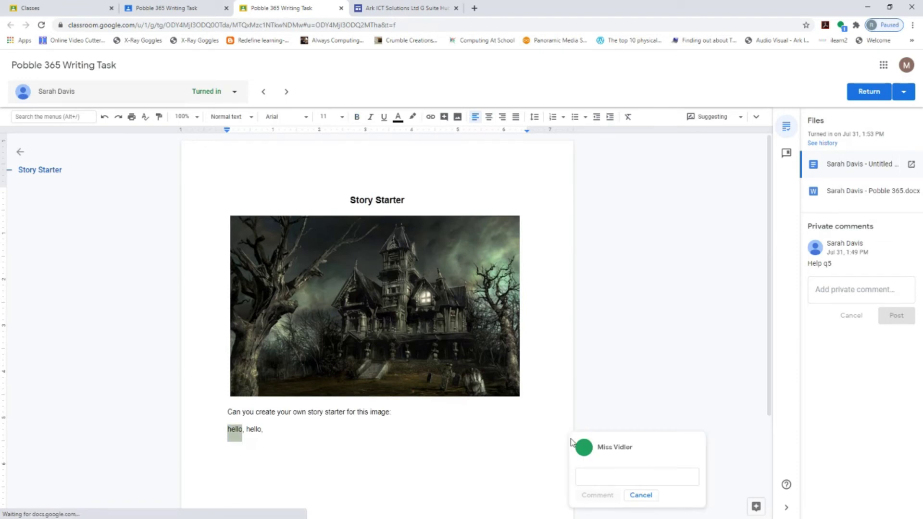
text(Capital Let)
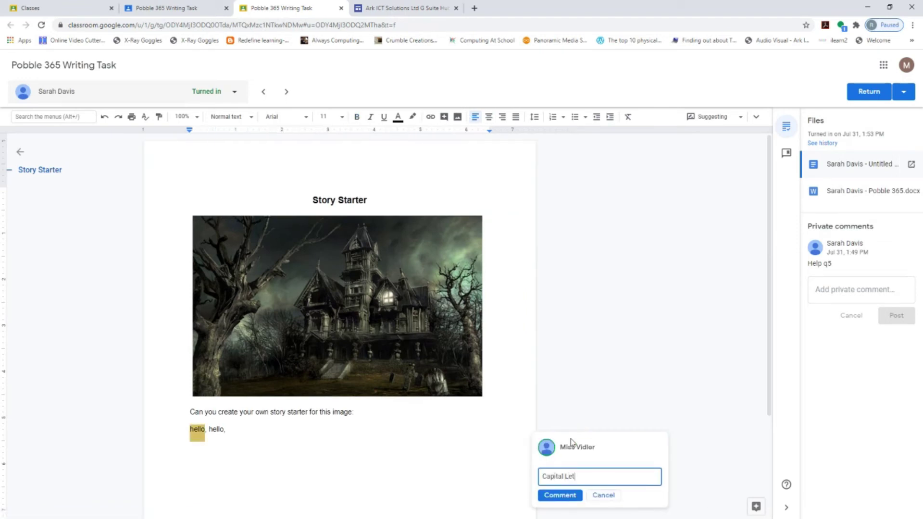
text(ter)
key(Return)
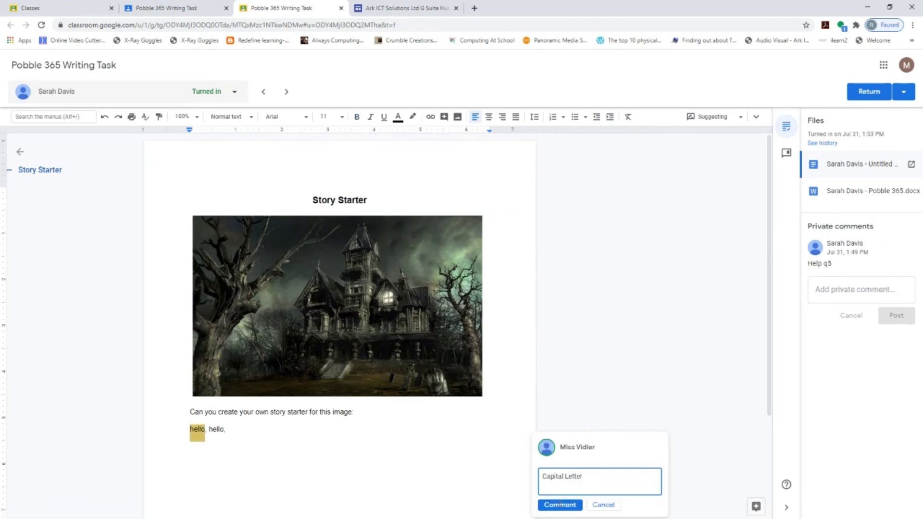
click(560, 503)
Write the feedback "Well Done! Next Steps" as a suggestion two lines below the student's text
click(305, 428)
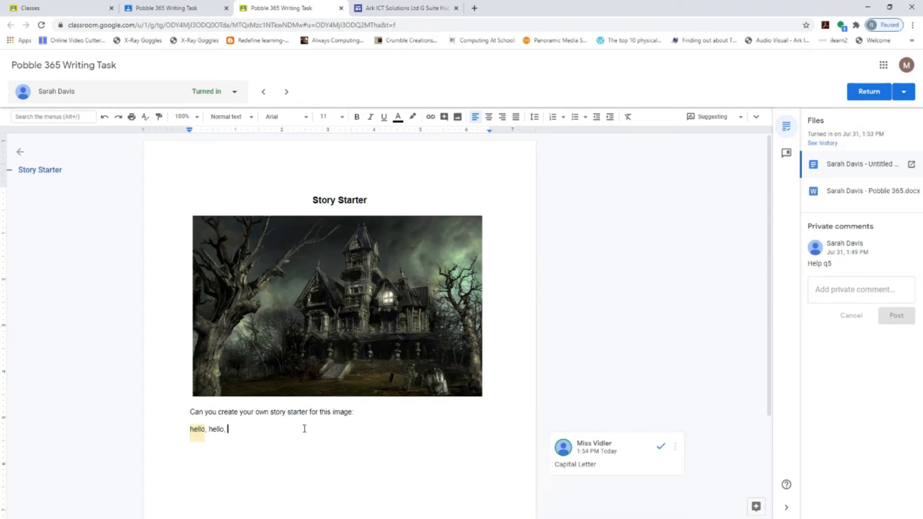
key(Return)
key(Return)
text(Well Done! Next Steps)
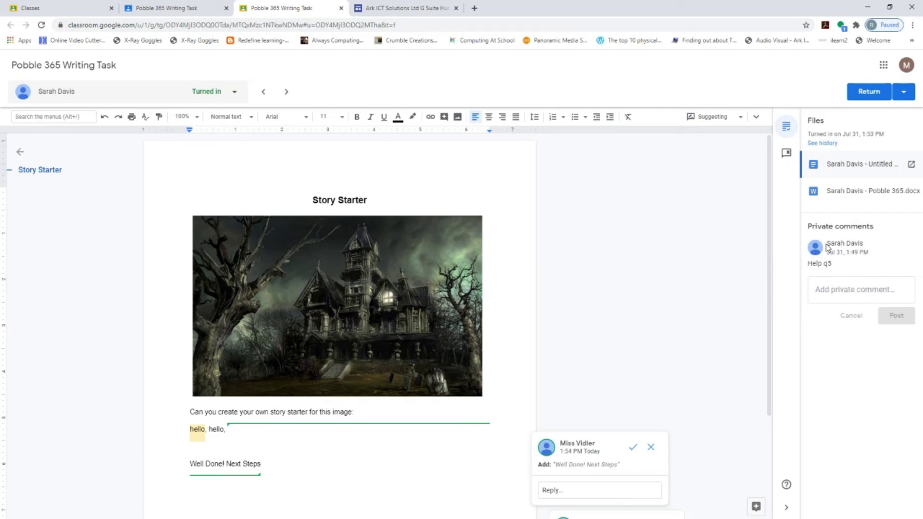
Add "NS: Conjunctions- although" to the comment bank and copy that comment to the clipboard
click(786, 155)
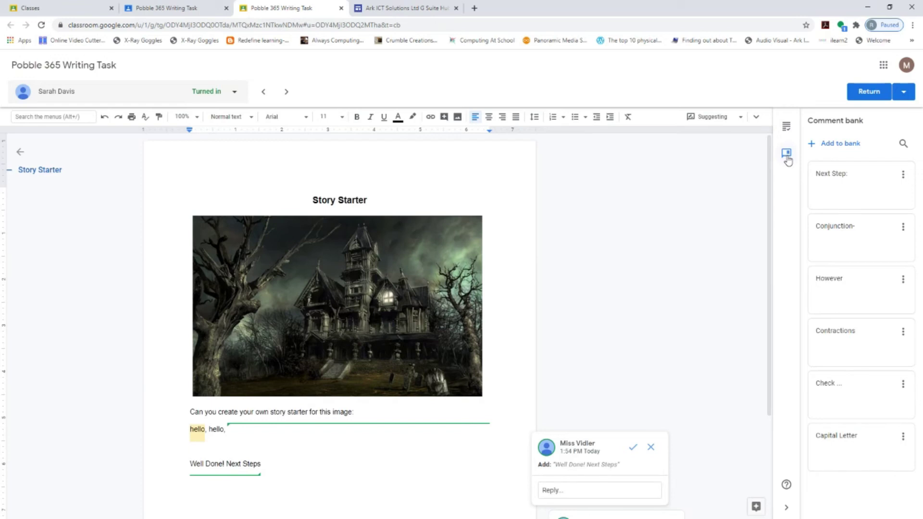
click(825, 151)
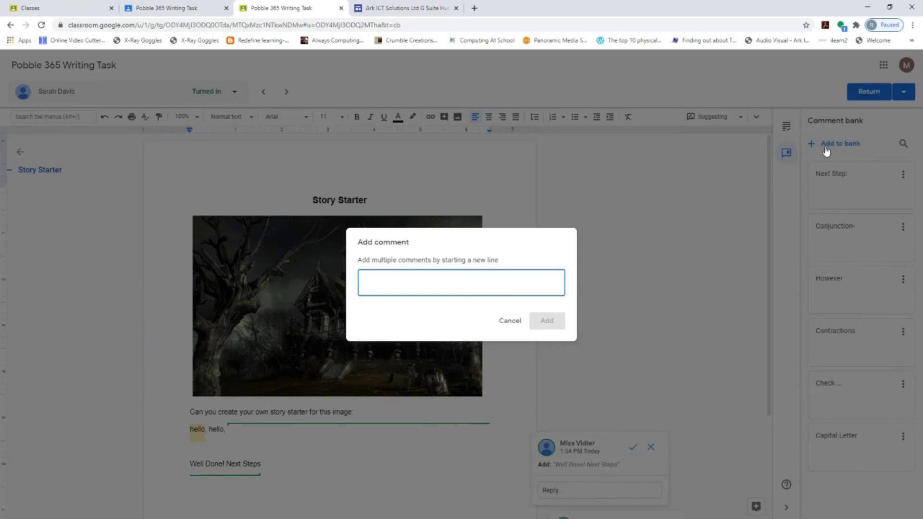
text(Comp)
key(BackSpace)
key(BackSpace)
key(BackSpace)
key(BackSpace)
text(NS: Conjuctions.)
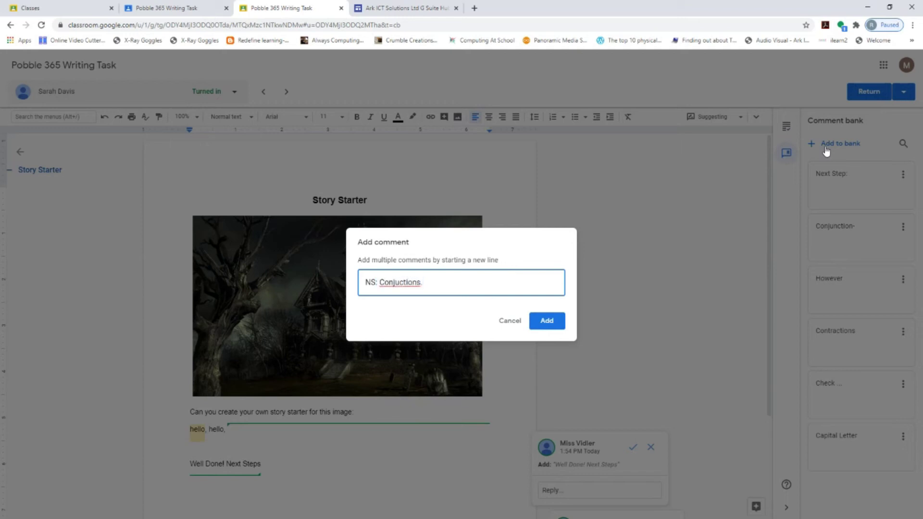
key(BackSpace)
key(BackSpace)
key(BackSpace)
key(BackSpace)
key(BackSpace)
key(BackSpace)
key(BackSpace)
text(nctions- although)
click(541, 324)
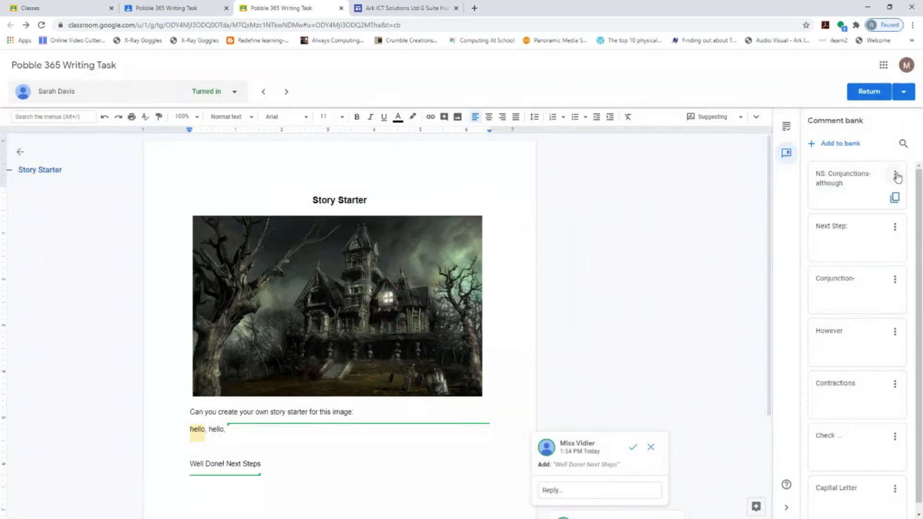
click(895, 174)
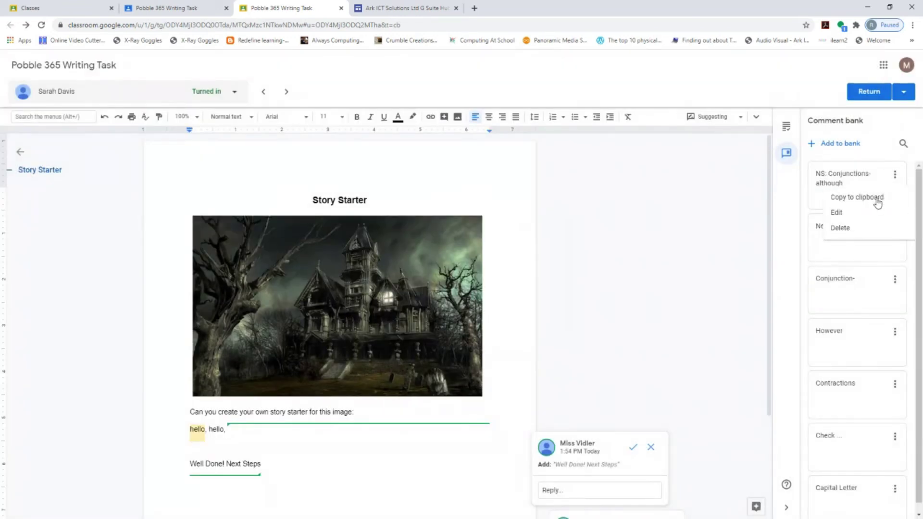
click(878, 199)
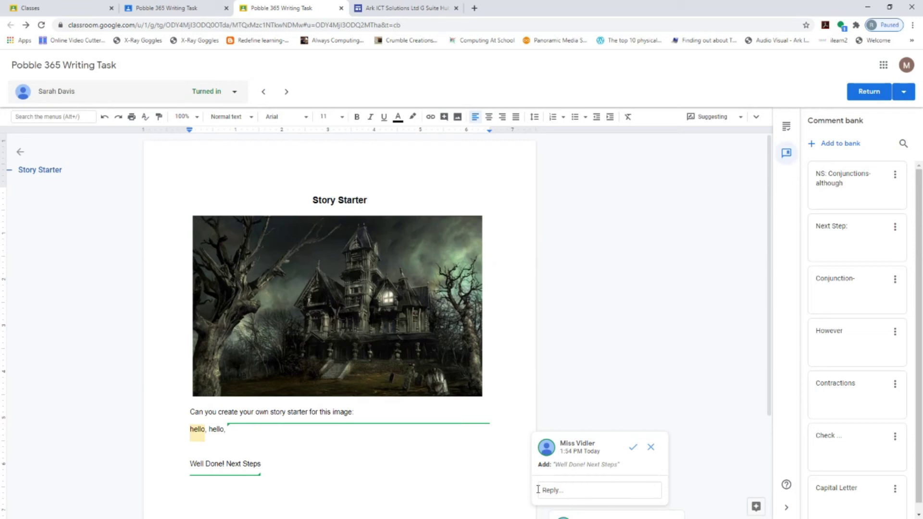
Return the marked Pobble 365 Writing Task to the student and close the grading view
click(876, 95)
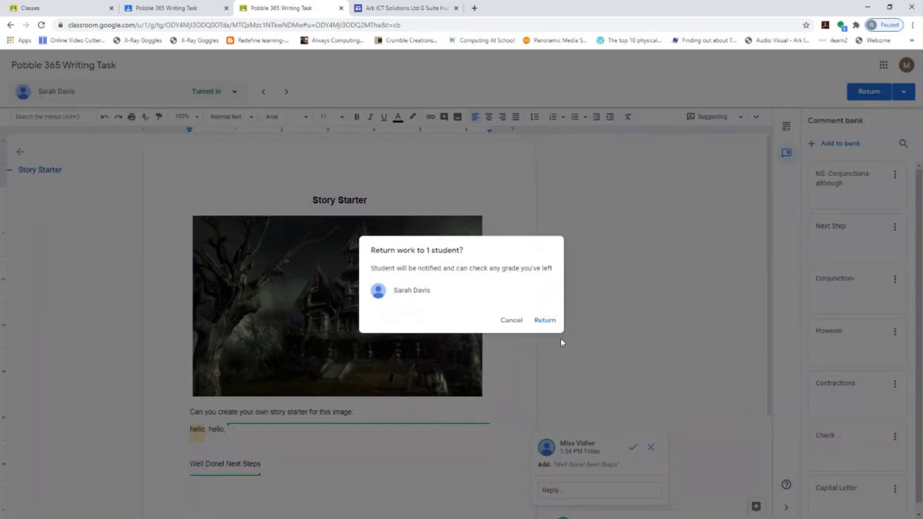
click(548, 320)
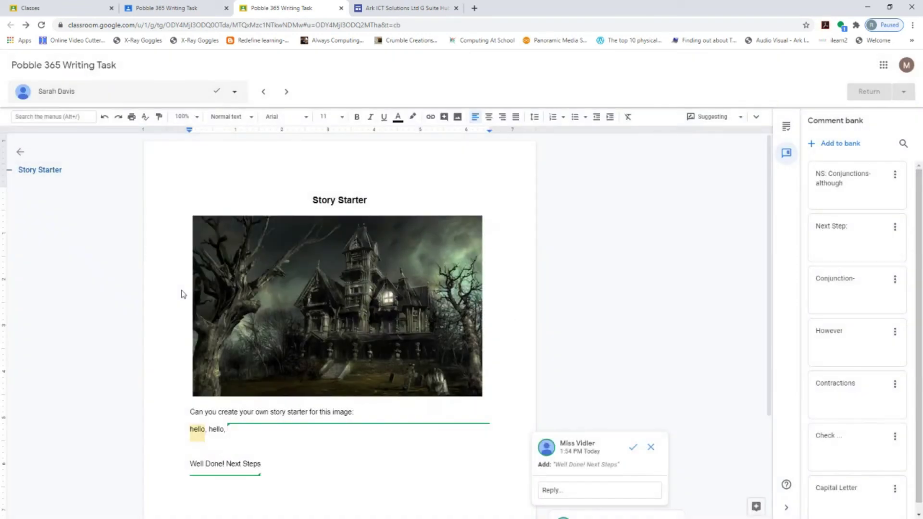
click(341, 8)
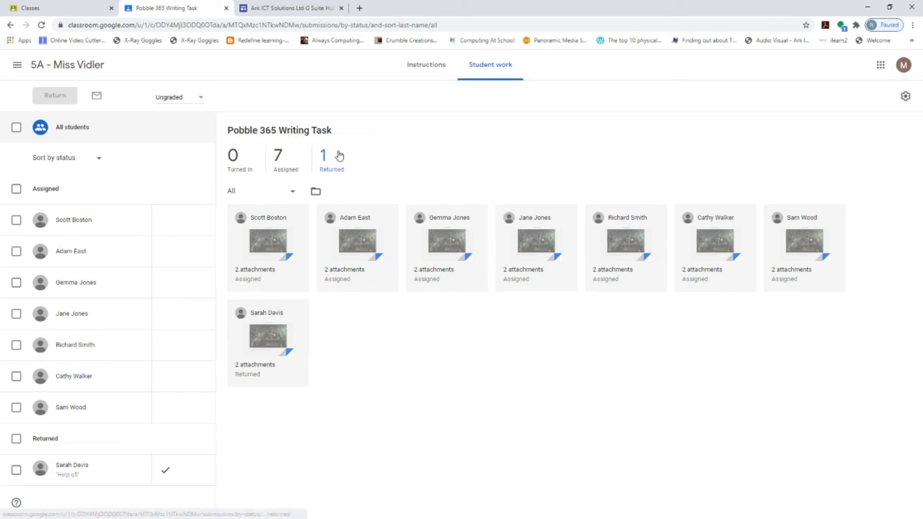
Post the class comment "Marked!" on the instructions page of the Pobble 365 Writing Task
click(428, 73)
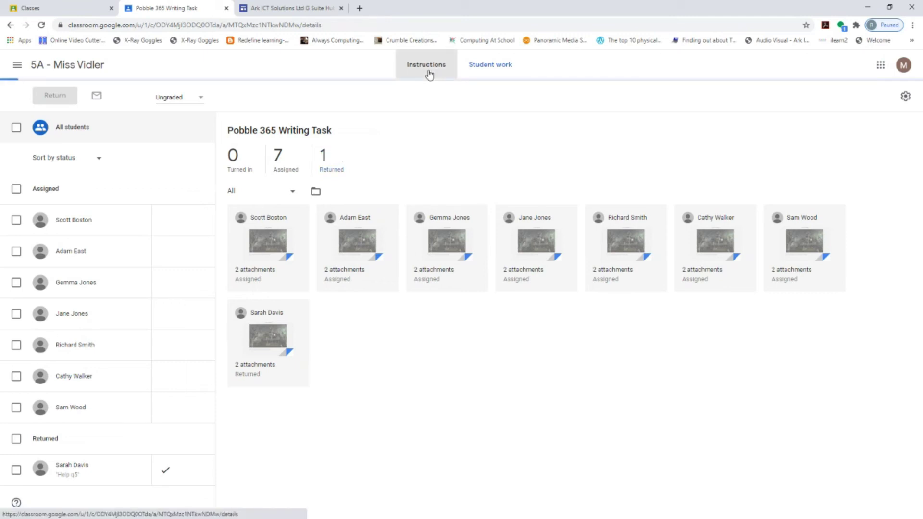
click(383, 248)
text(Marked!)
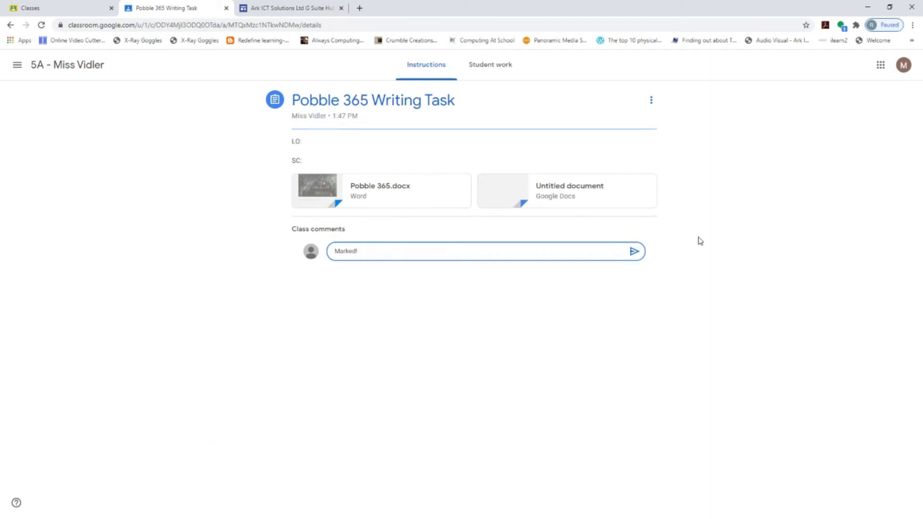
click(635, 252)
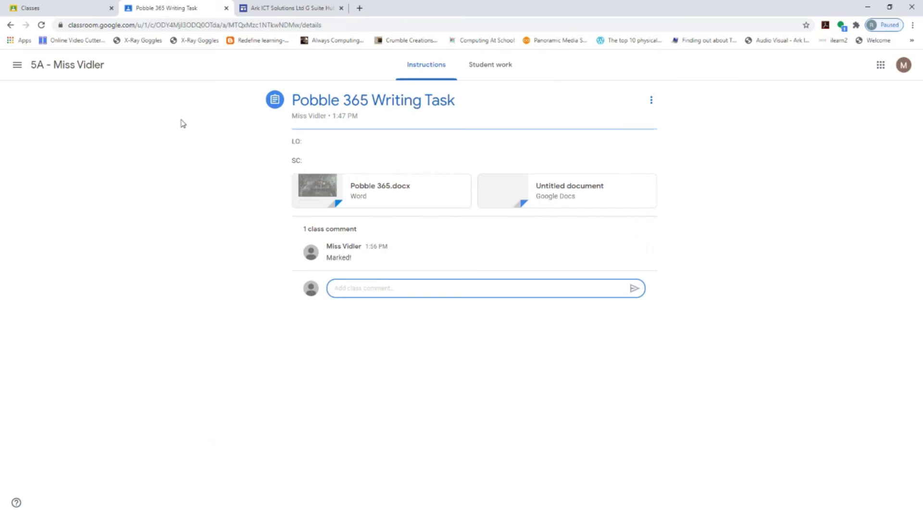
Return to class 5A's classwork page and examine the types of classwork that can be created
click(83, 64)
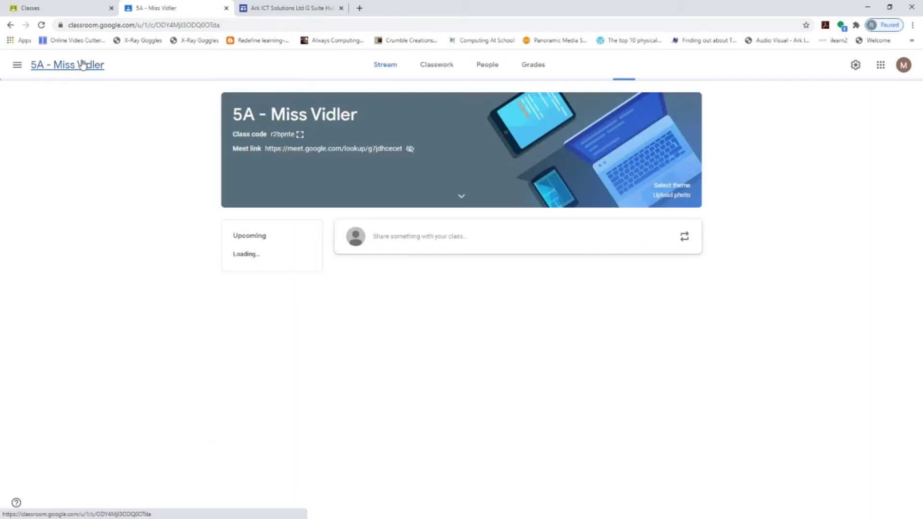
click(442, 74)
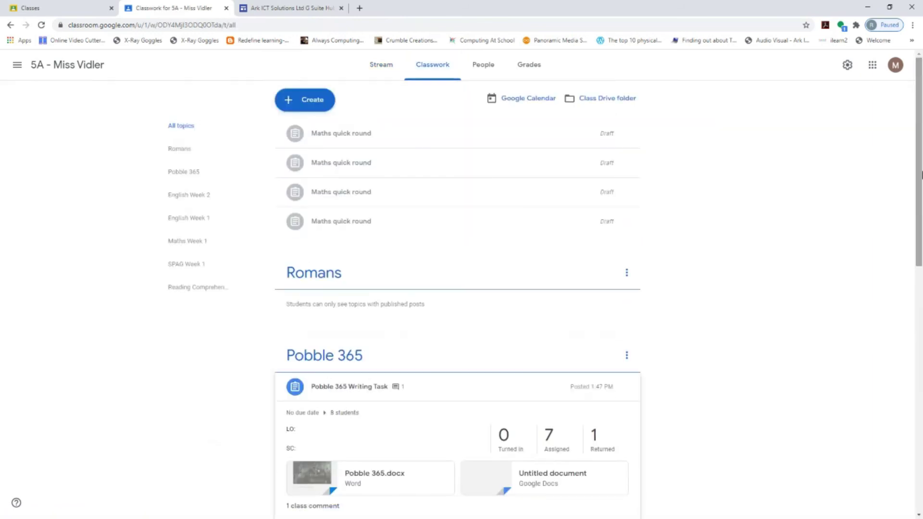
click(310, 100)
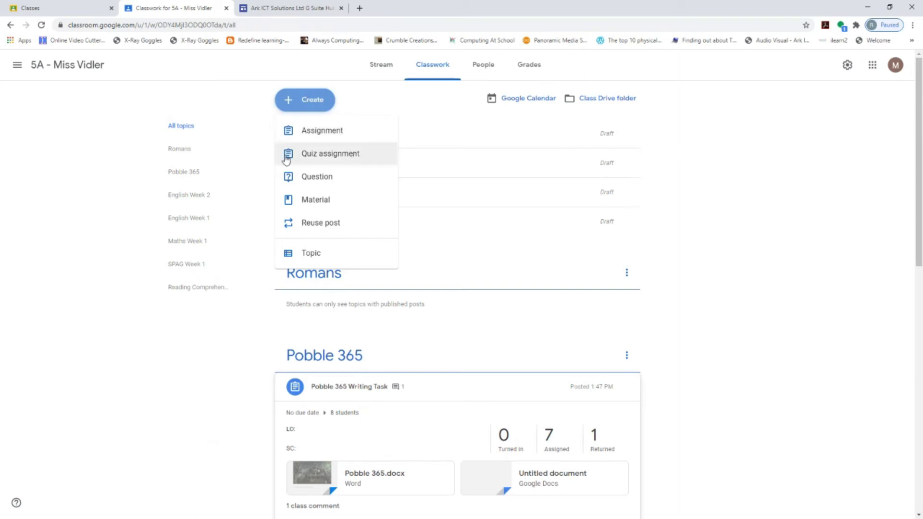
click(784, 197)
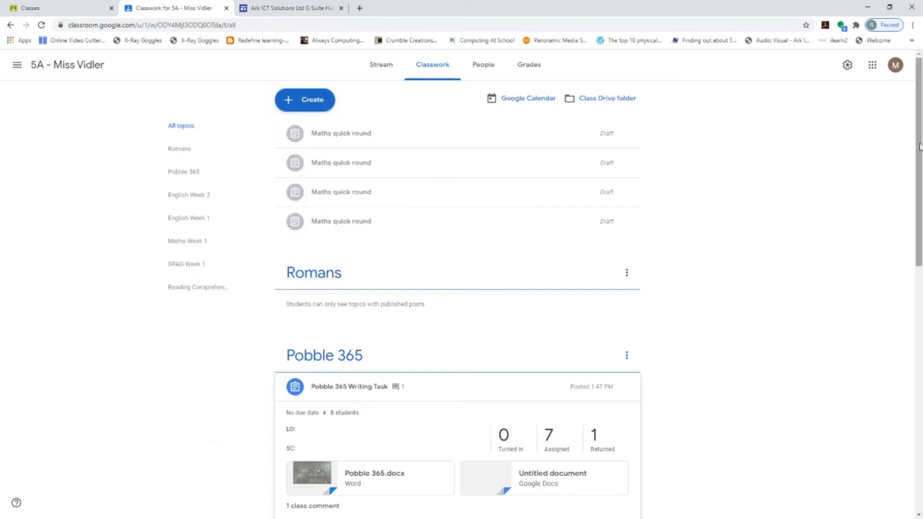
Open the SPAG Check form from the SPAG Quiz Check draft, review its questions, and close it
drag(919, 146, 910, 348)
scroll(560, 366, down, 2)
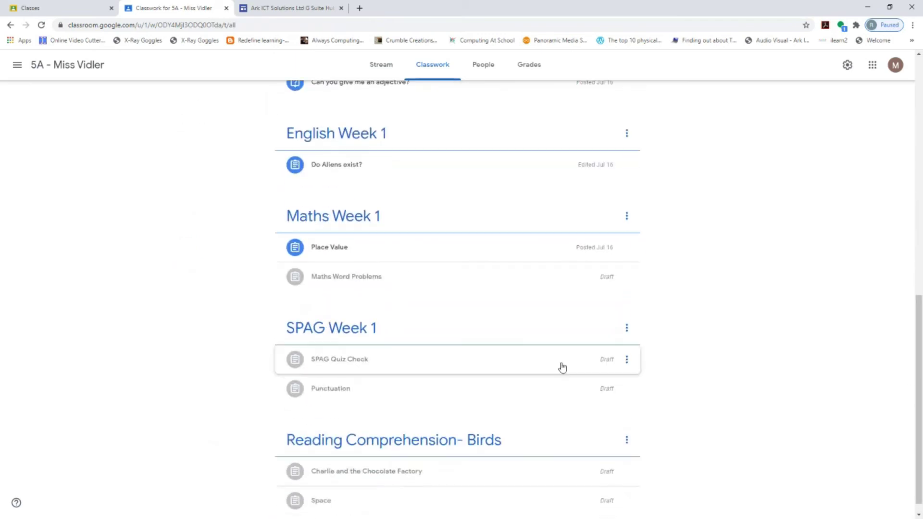
click(328, 366)
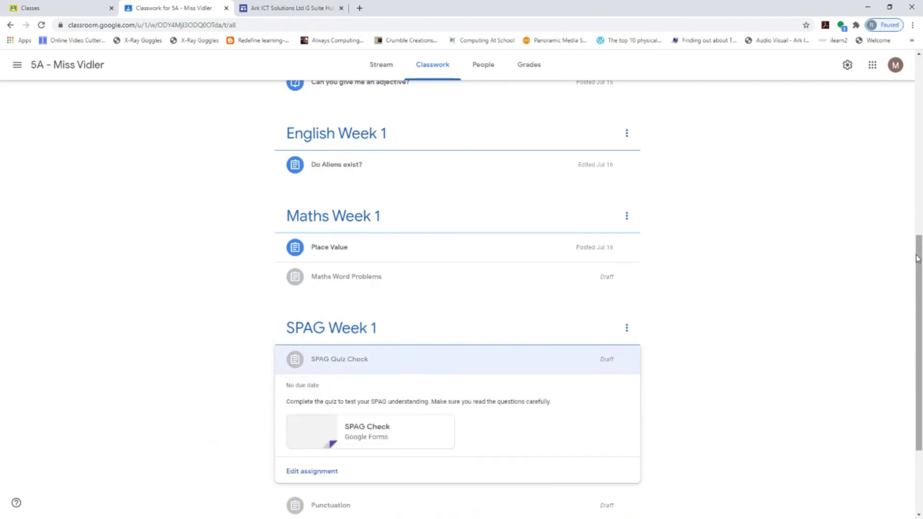
scroll(375, 336, down, 2)
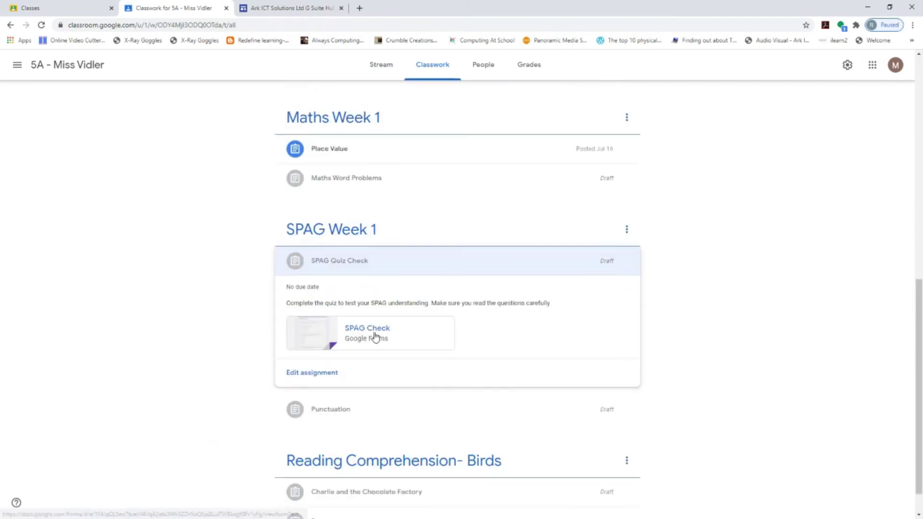
click(375, 338)
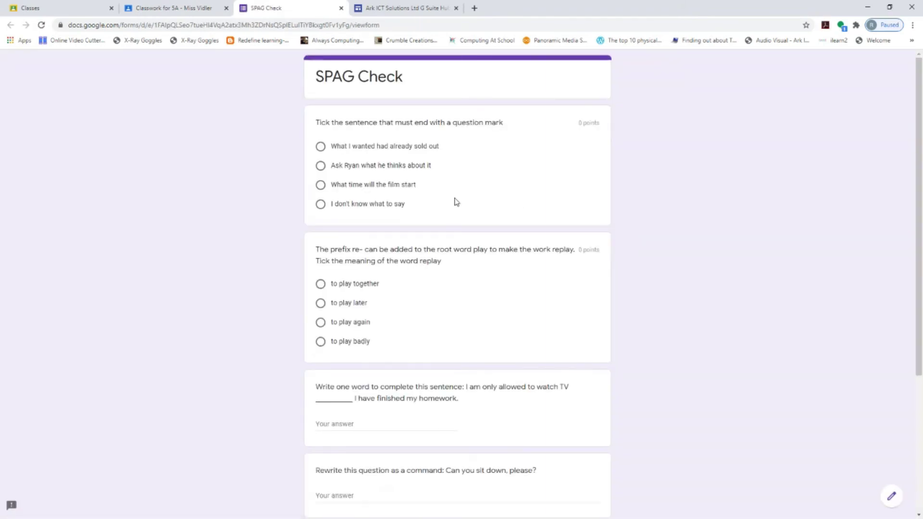
scroll(921, 174, down, 2)
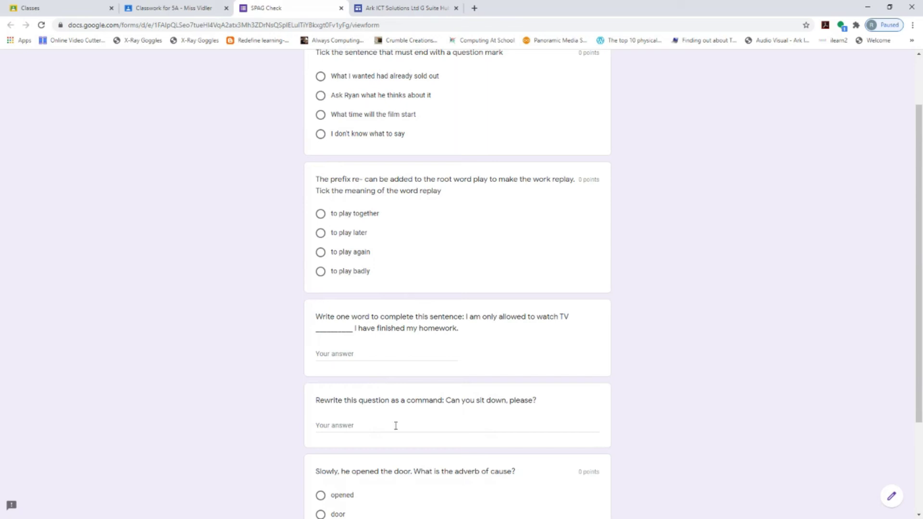
drag(921, 303, 921, 381)
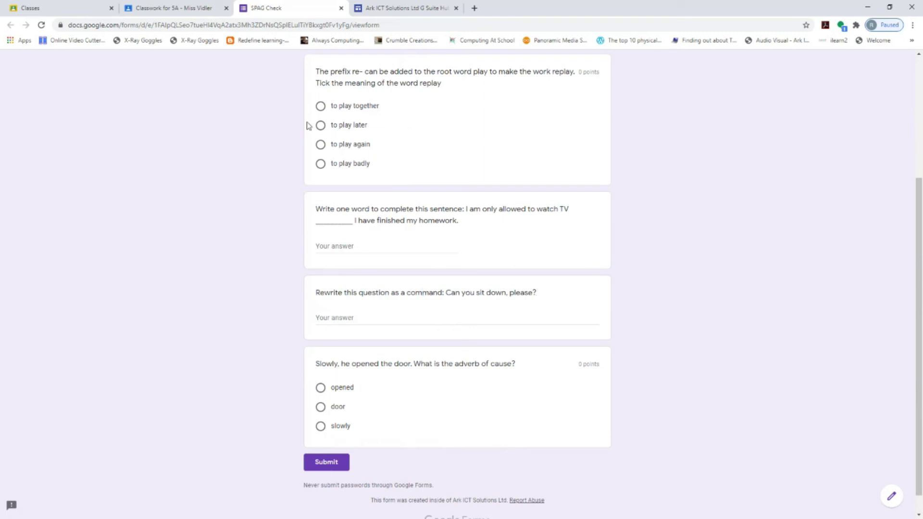
click(341, 9)
Open the Chapter 1 Comprehension form from the Charlie and the Chocolate Factory draft to view its questions
scroll(866, 387, down, 1)
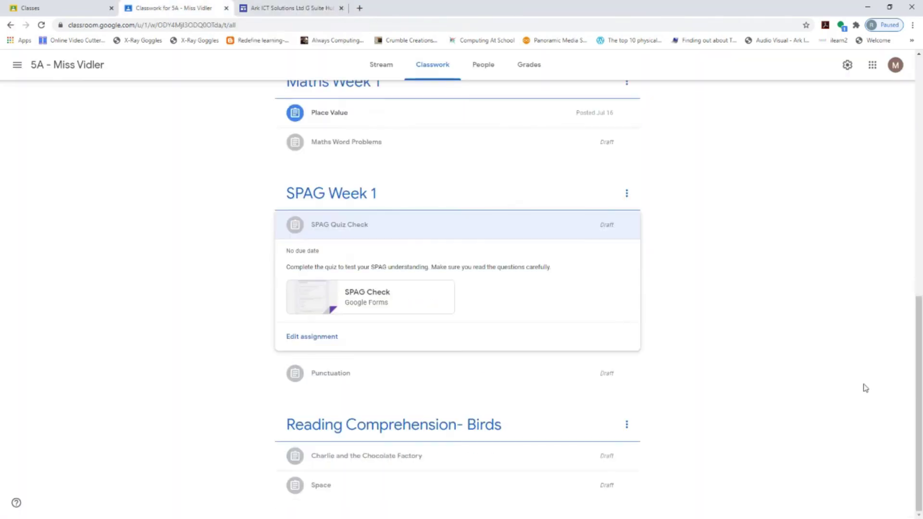
click(390, 454)
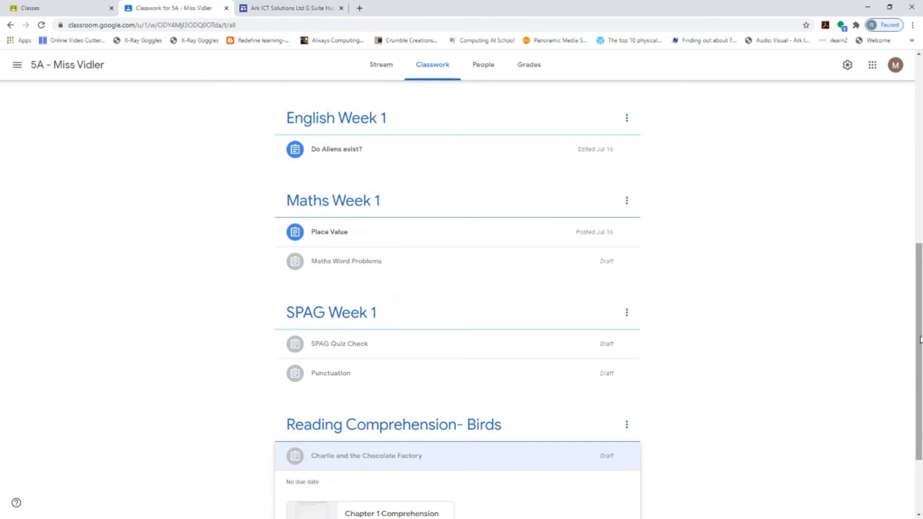
scroll(919, 340, down, 2)
click(402, 418)
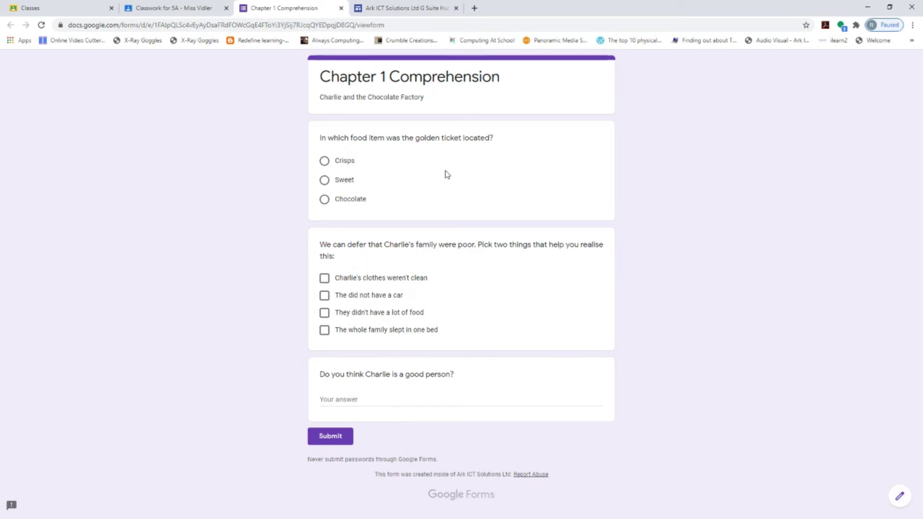
Close the Chapter 1 Comprehension form and create a quiz assignment titled "Place Value" in class 5A's classwork
click(341, 9)
drag(919, 332, 921, 86)
click(317, 107)
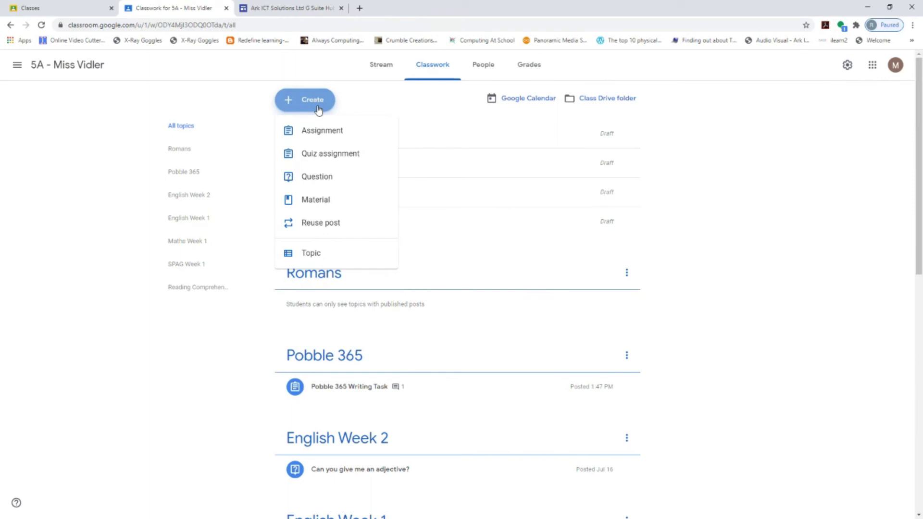
click(328, 154)
text(Pla)
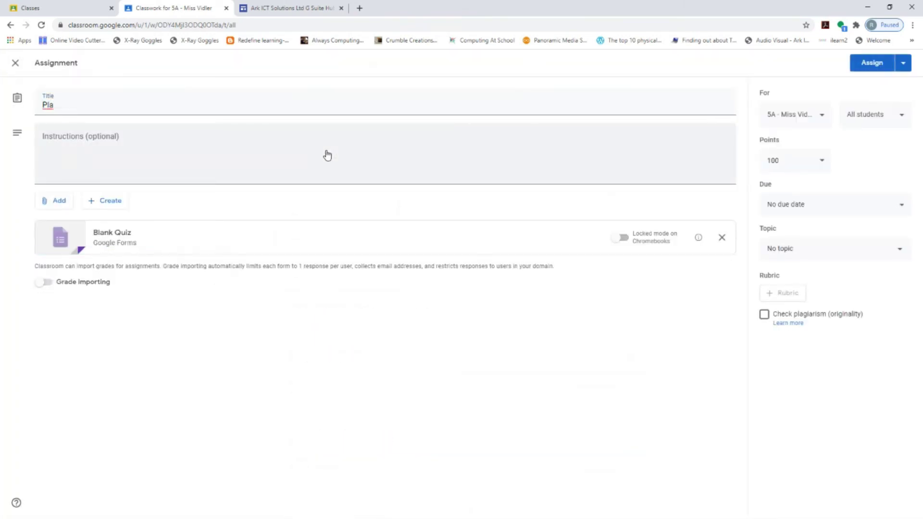
click(181, 106)
text(ce Value)
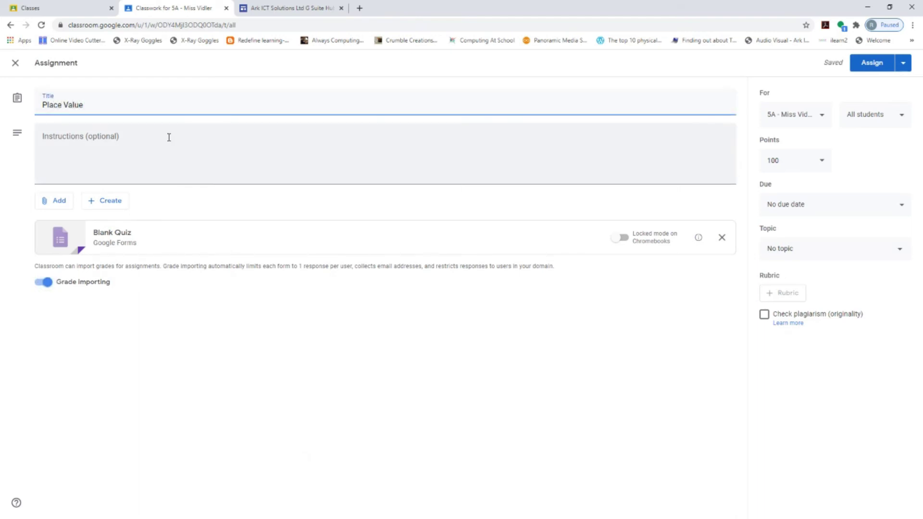
Examine the instructions field and the kinds of attachments that can be added to the Place Value assignment
click(169, 137)
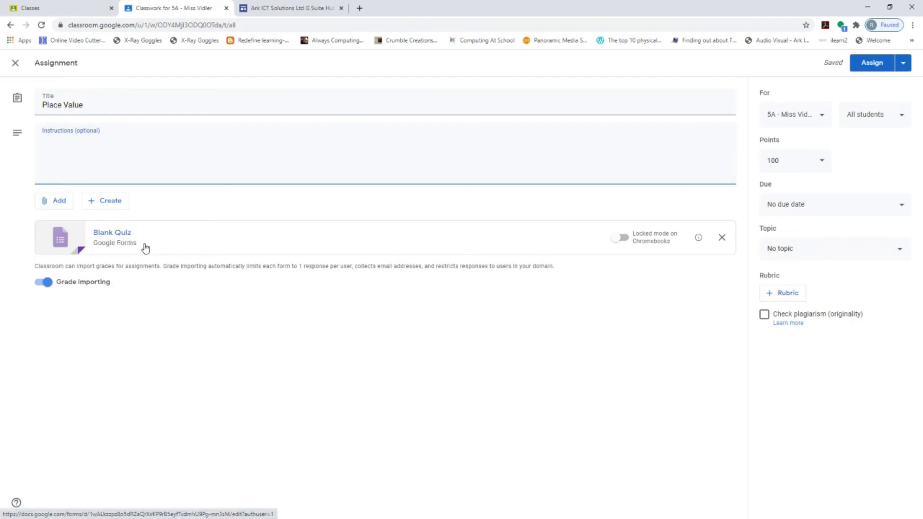
click(61, 208)
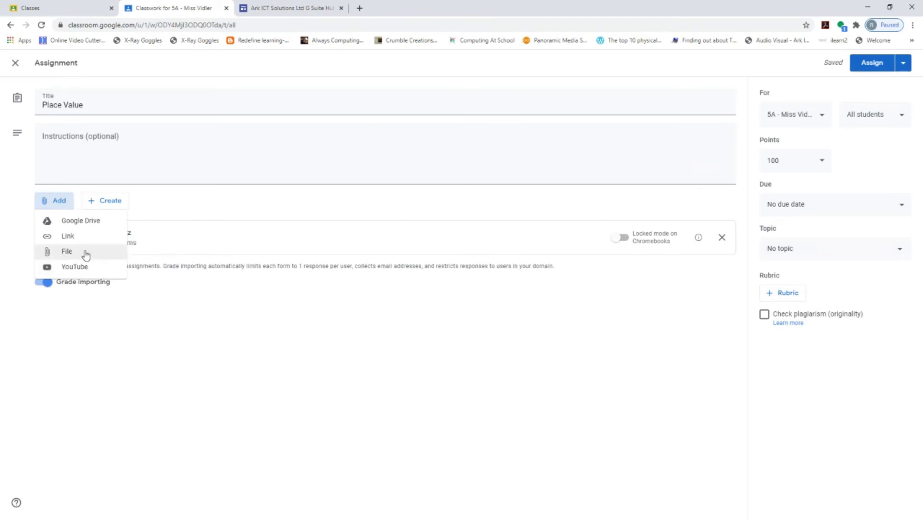
click(232, 334)
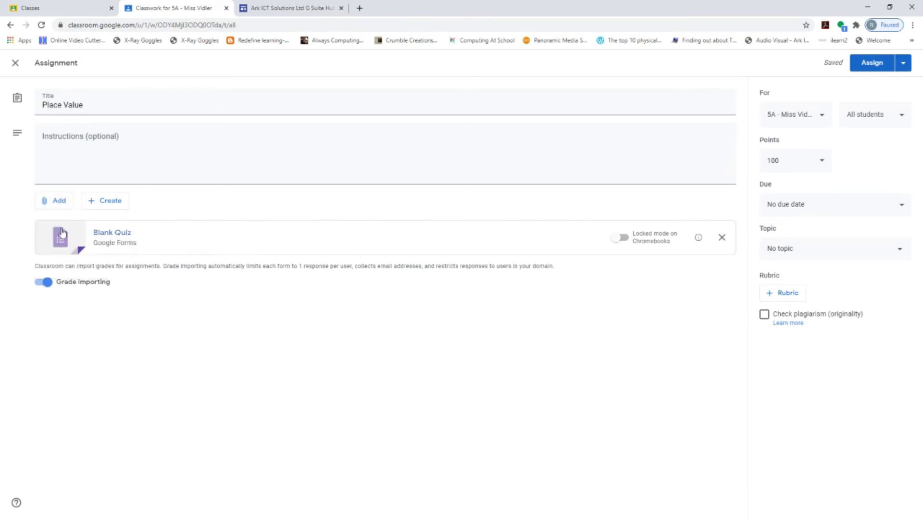
Open the attached Blank Quiz form for editing and change its title to "Place Value"
click(121, 239)
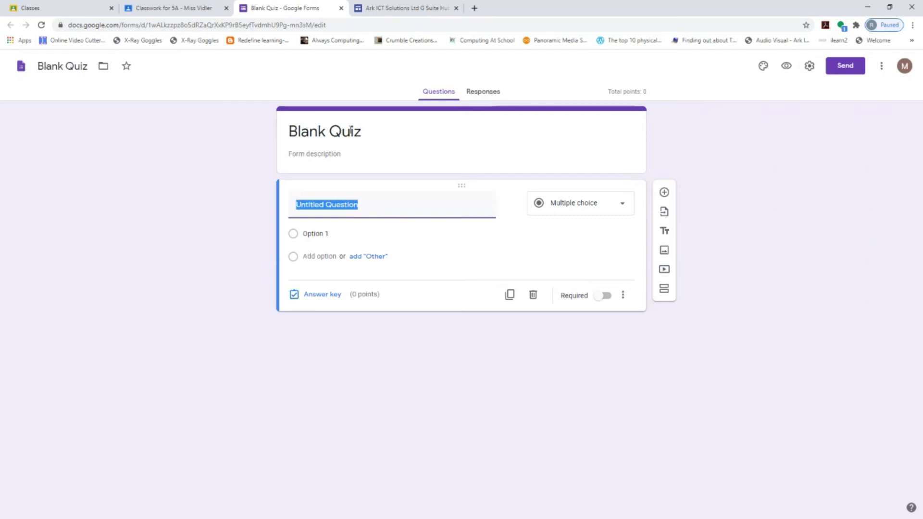
click(375, 147)
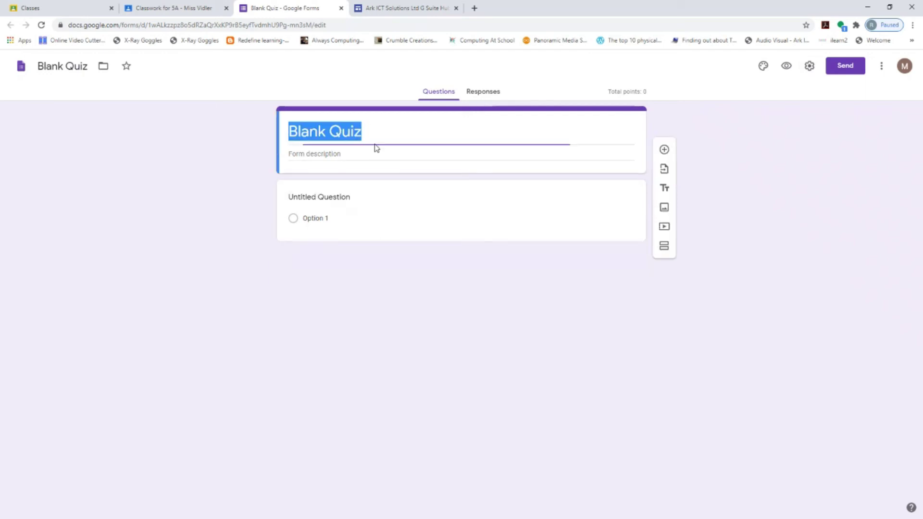
text(Place Vlue)
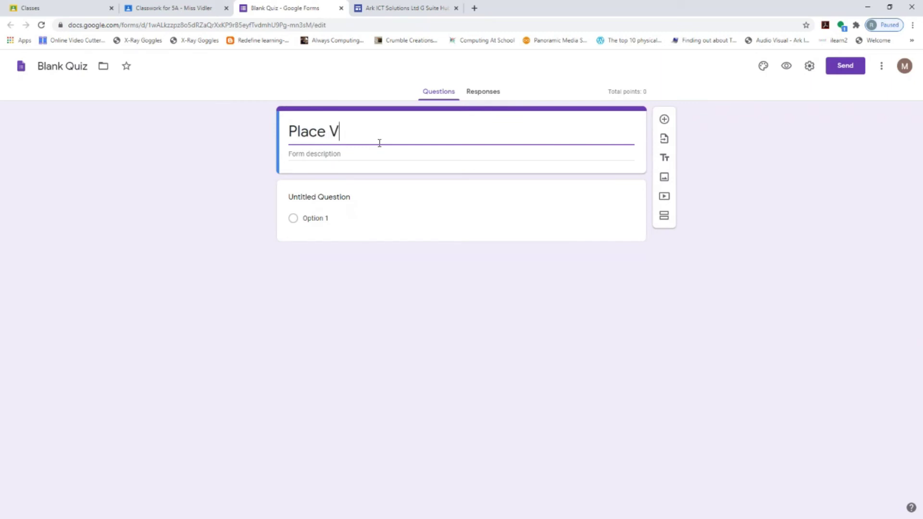
key(BackSpace)
key(BackSpace)
key(BackSpace)
text(al)
text(uce)
key(BackSpace)
key(BackSpace)
text(w)
key(BackSpace)
text(e)
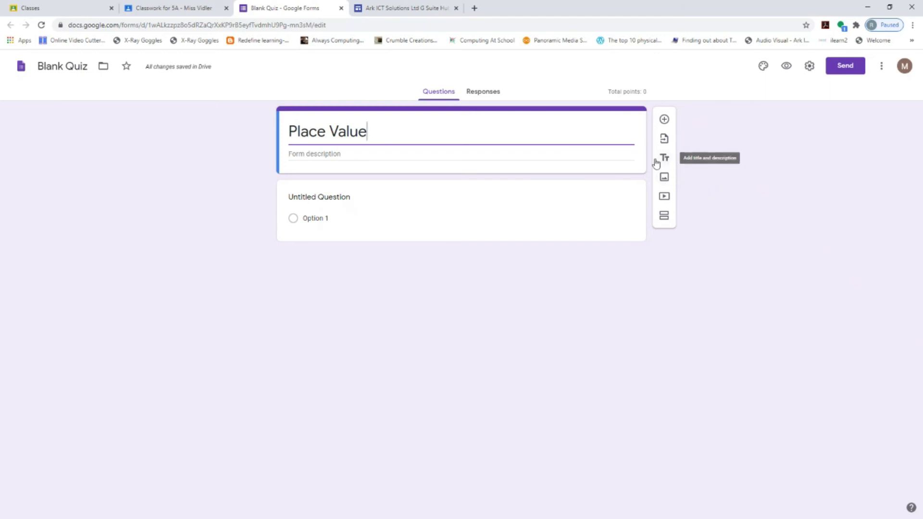
Enter "56 +10" as the first question, review the available question types, and keep it as short answer
click(370, 197)
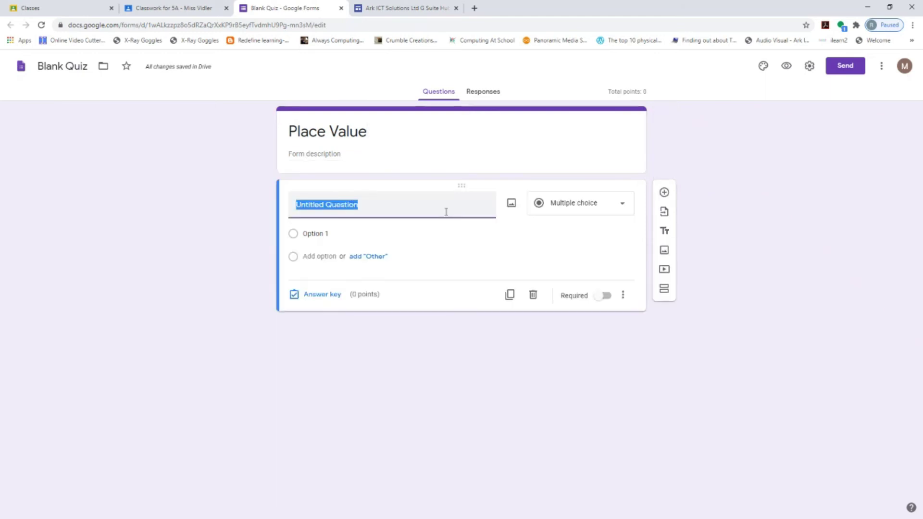
text(56 +10)
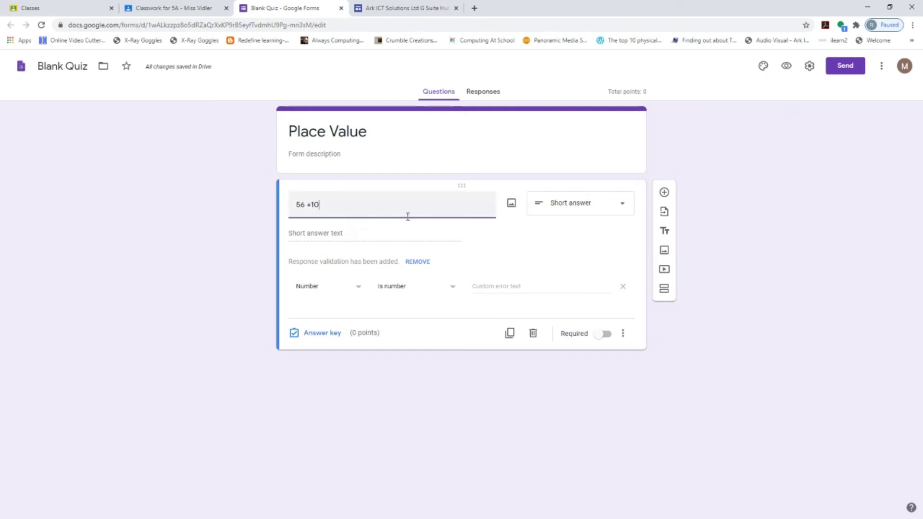
click(622, 213)
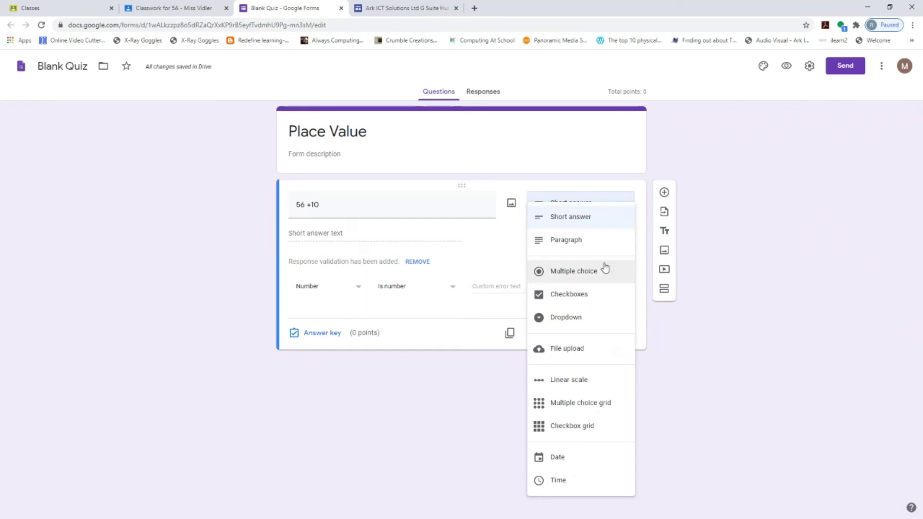
click(365, 238)
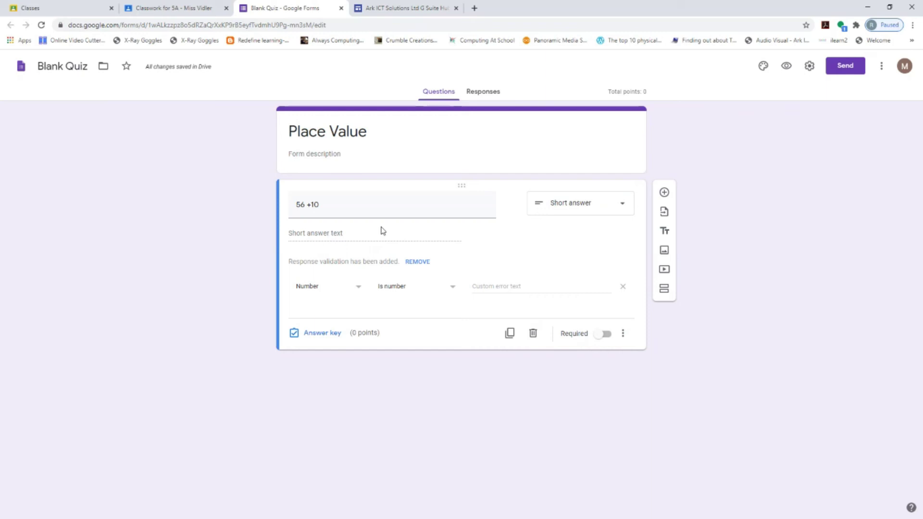
Set the answer key of the 56 +10 question to 66 and mark all other answers incorrect
click(323, 333)
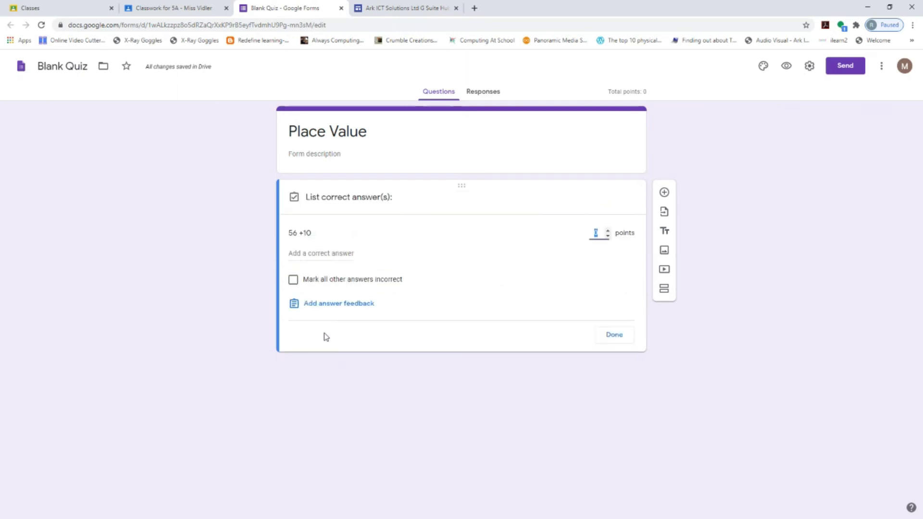
click(339, 252)
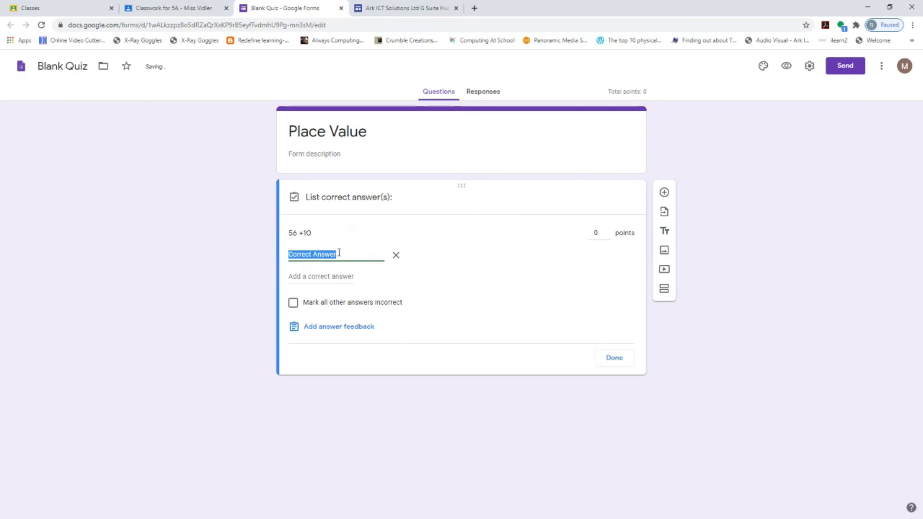
text(66)
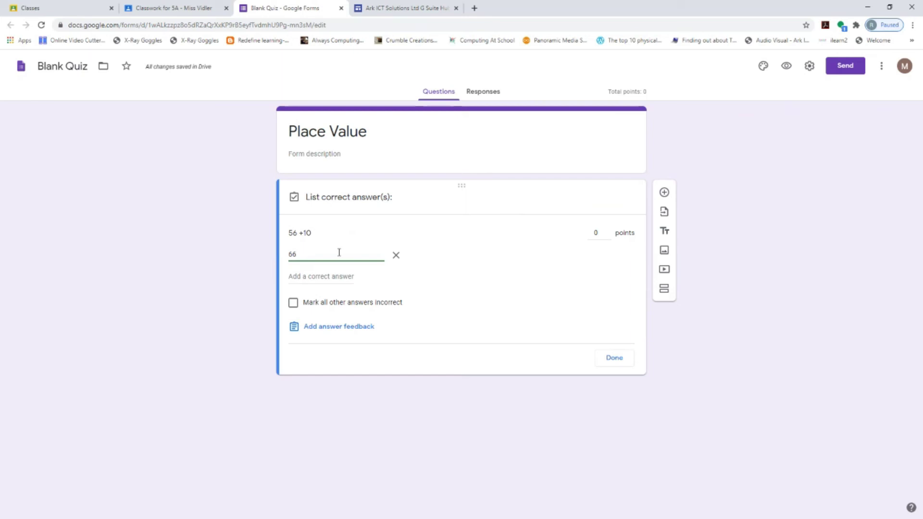
click(294, 304)
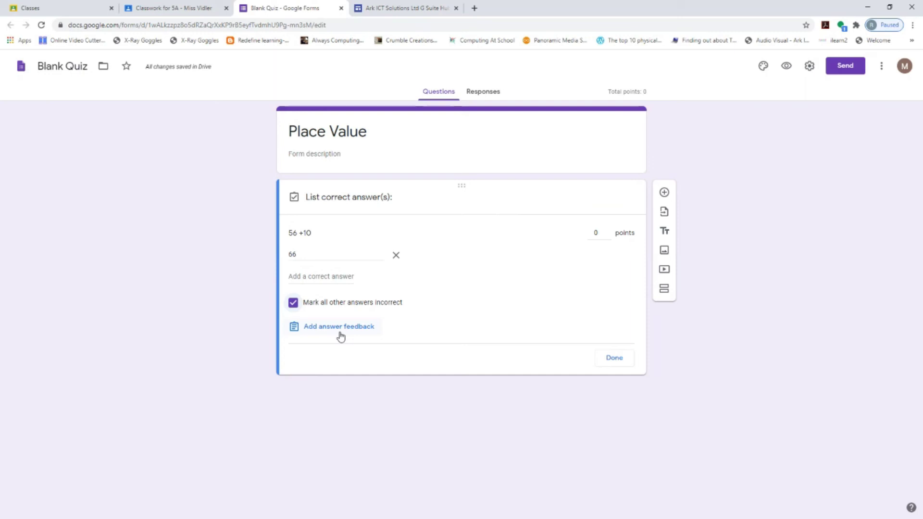
click(615, 358)
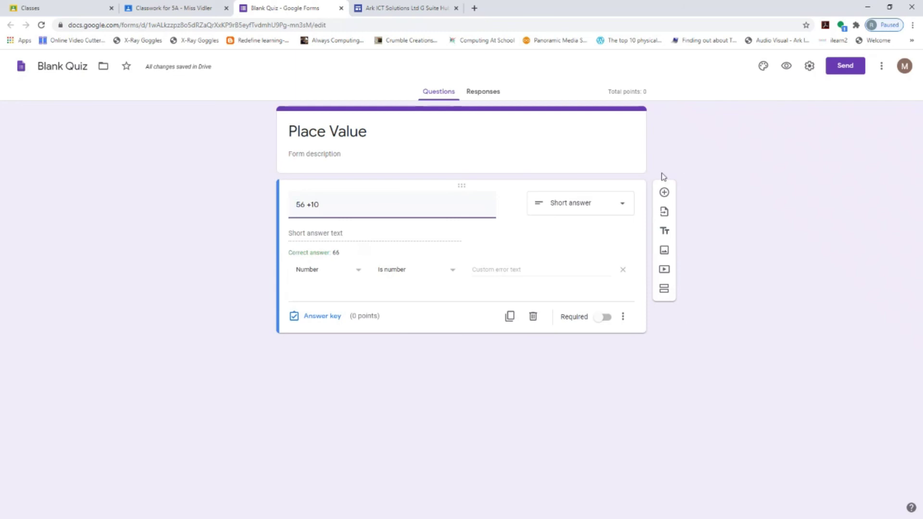
Add a second question "48 - 10" and make it a short-answer question
click(664, 192)
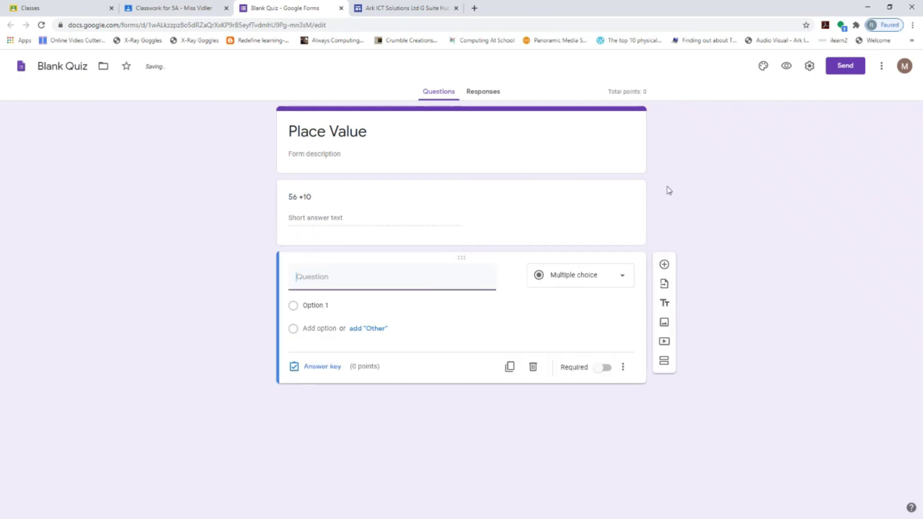
text(48 - 10)
click(606, 285)
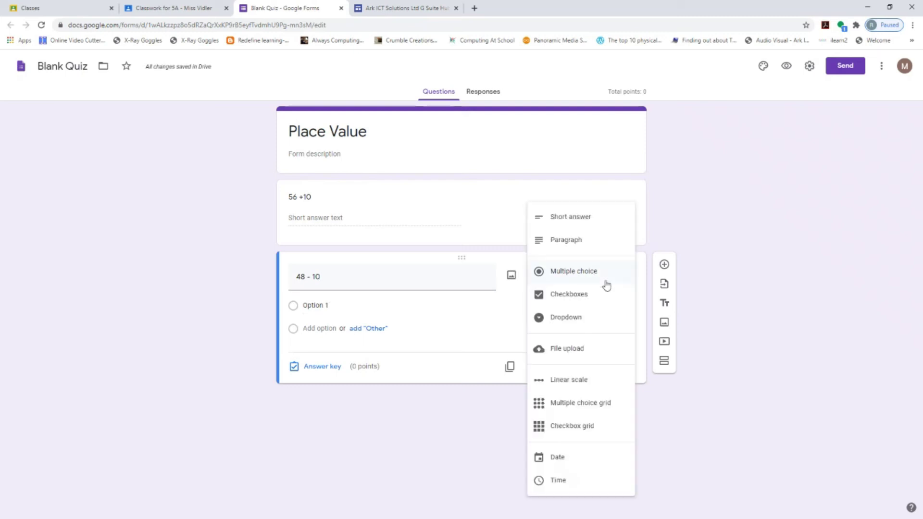
click(611, 219)
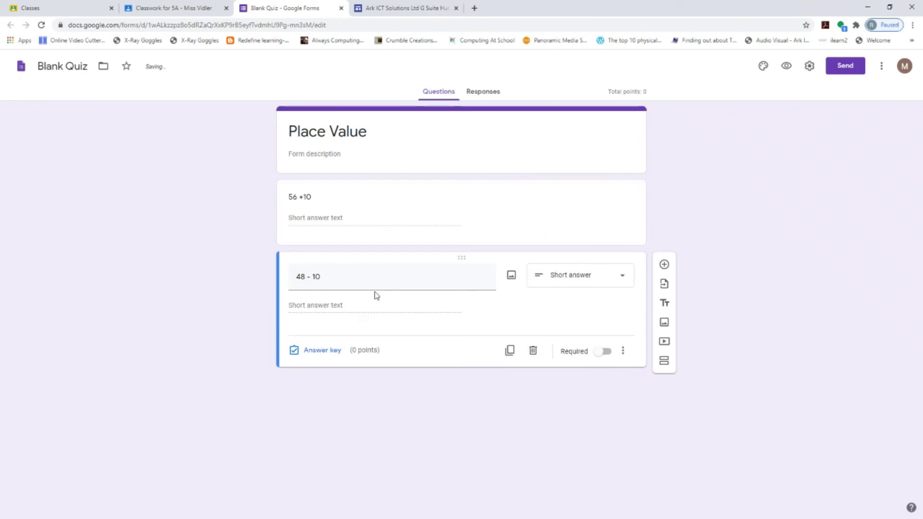
Set the answer key of the 48 - 10 question to 38 and mark all other answers incorrect
click(322, 351)
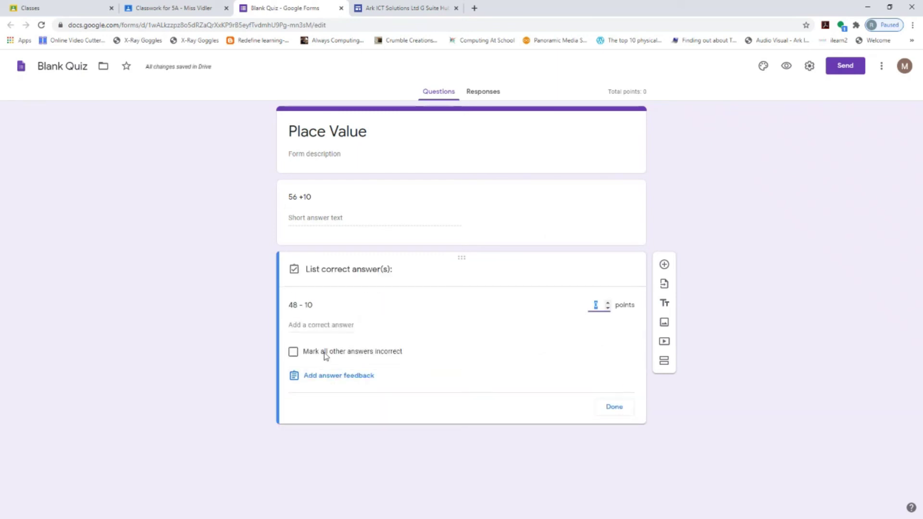
click(341, 327)
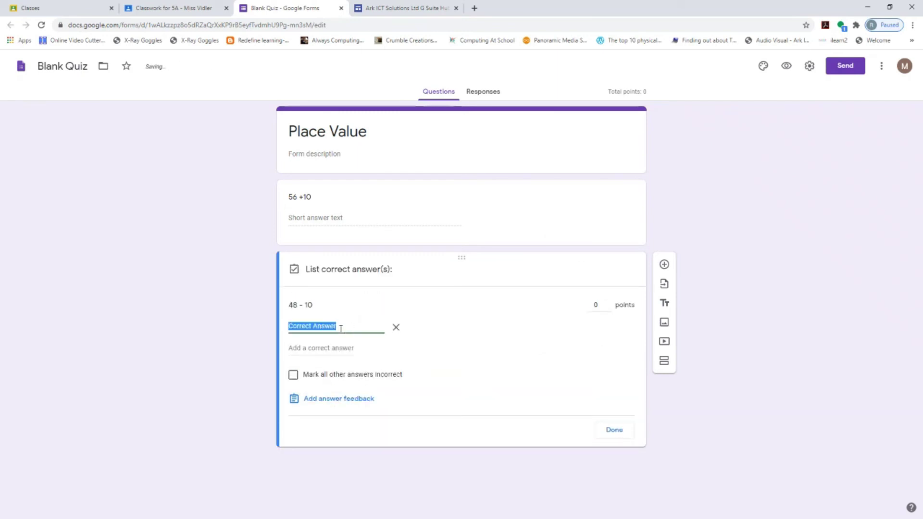
text(38)
click(292, 376)
click(624, 429)
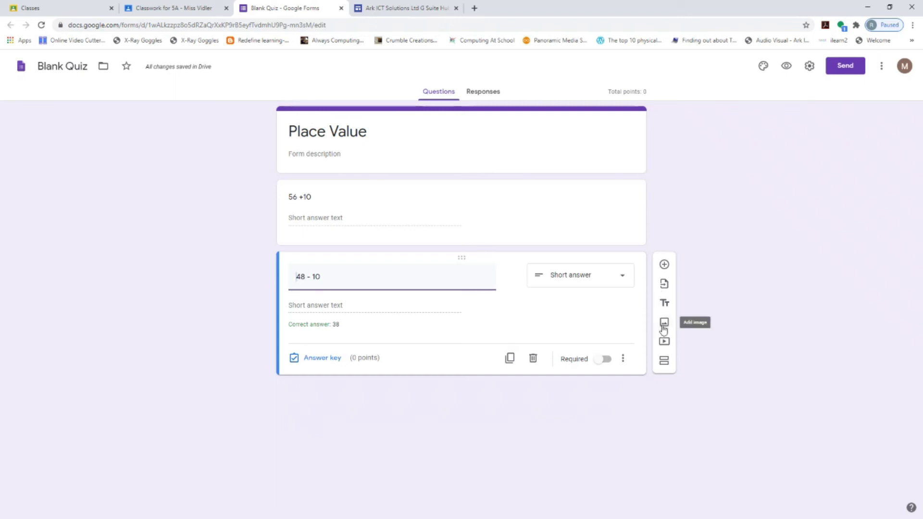
Close the quiz form, make the Place Value assignment ungraded under the Maths Week 1 topic, and assign it to the class
click(341, 8)
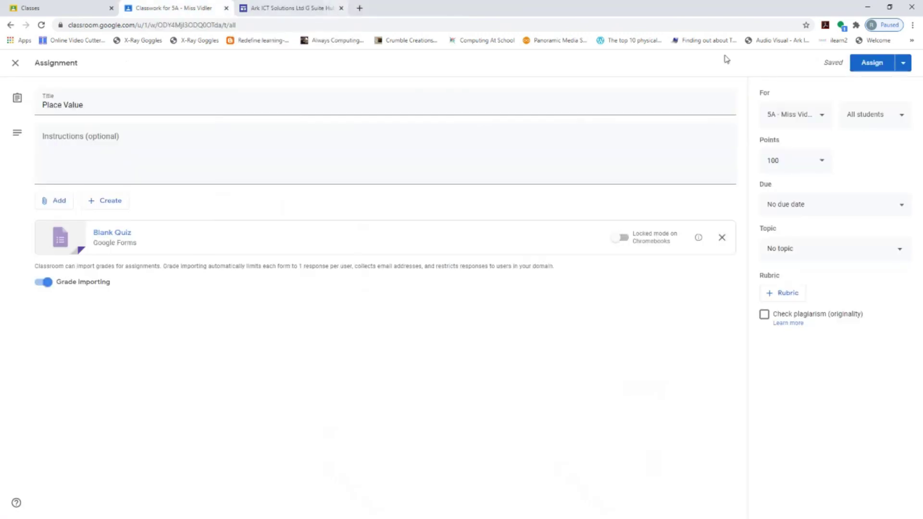
click(823, 168)
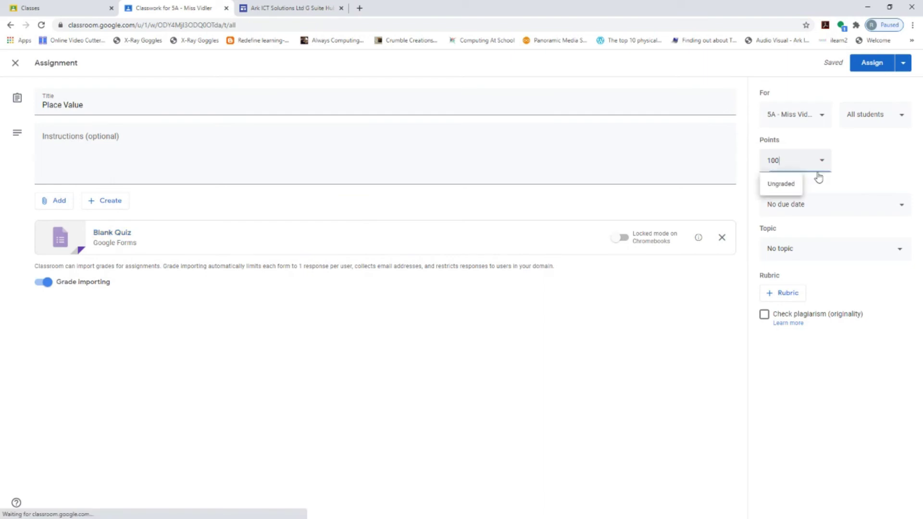
click(794, 182)
click(823, 250)
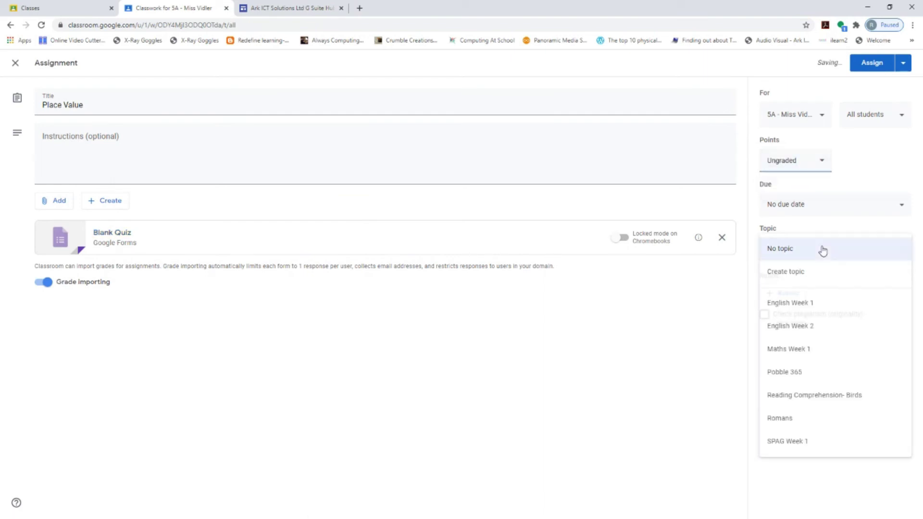
click(801, 353)
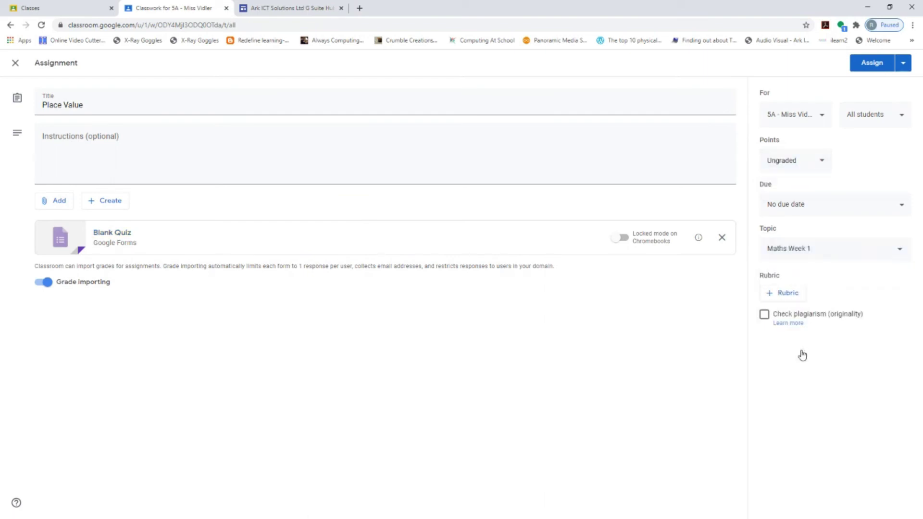
click(873, 65)
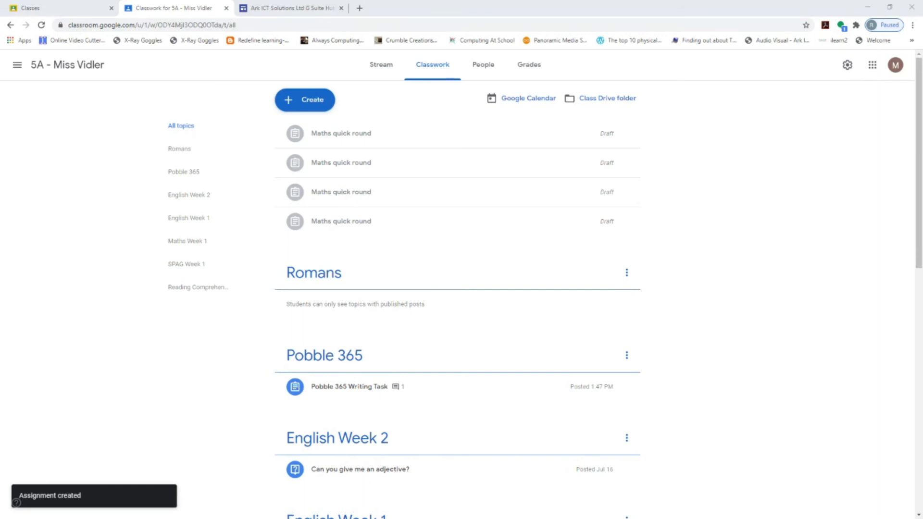
Switch to the student's Incognito window, reload class 5A's stream, and open the quiz form attached to the Place Value assignment
key(alt+Tab)
click(66, 69)
click(429, 25)
key(Return)
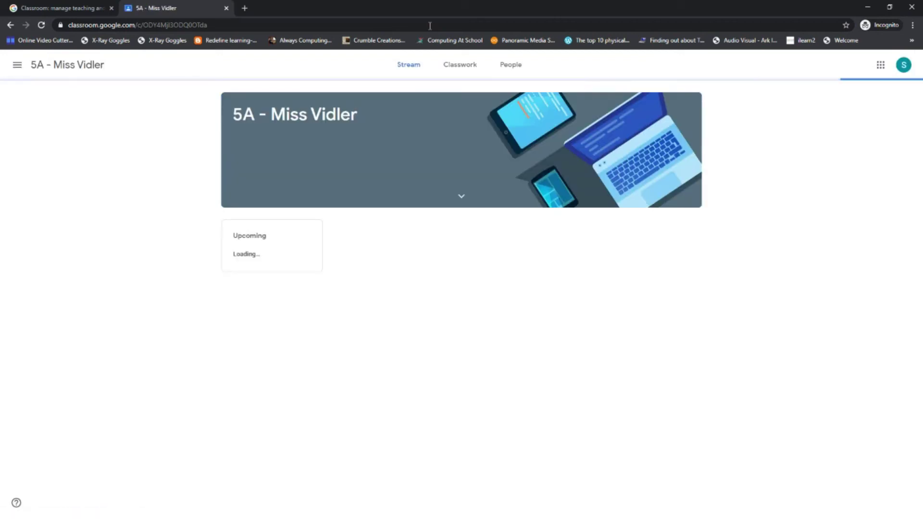
click(472, 243)
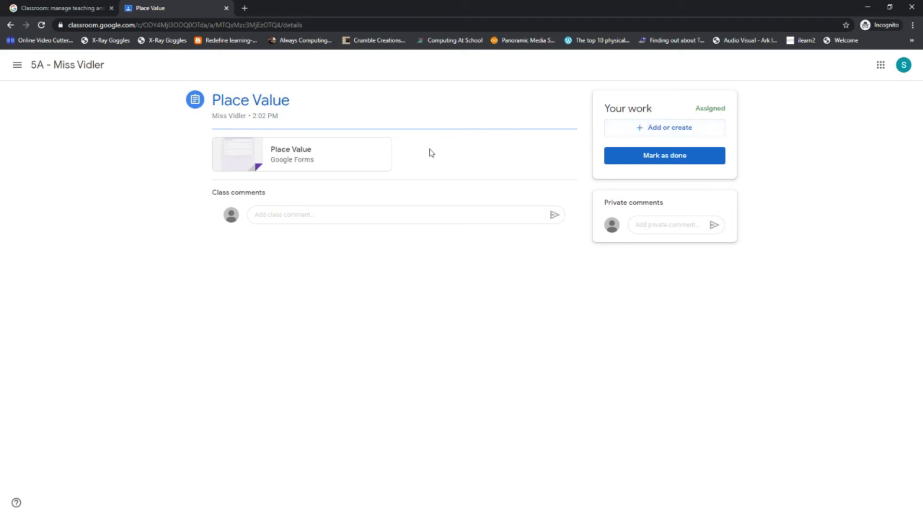
click(281, 148)
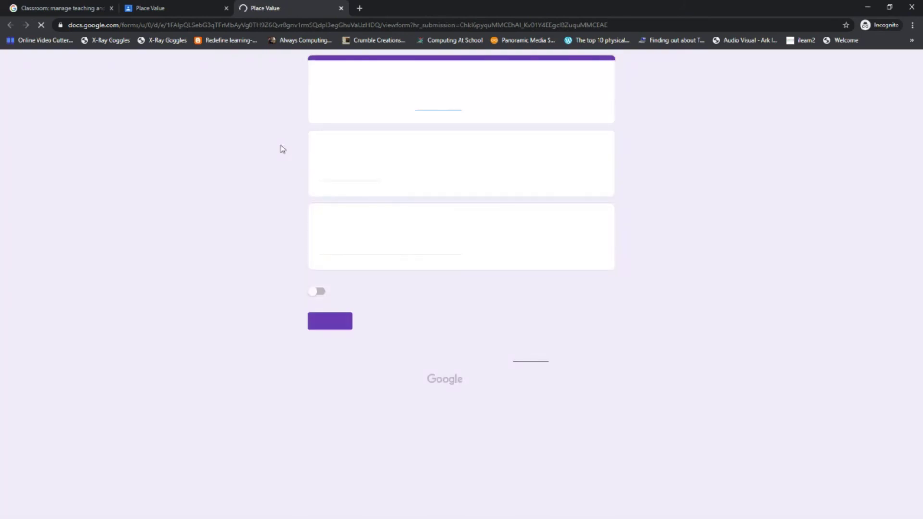
Answer the Place Value quiz as the student with 66 for 56 +10 and 40 for 48 - 10
click(360, 178)
text(66)
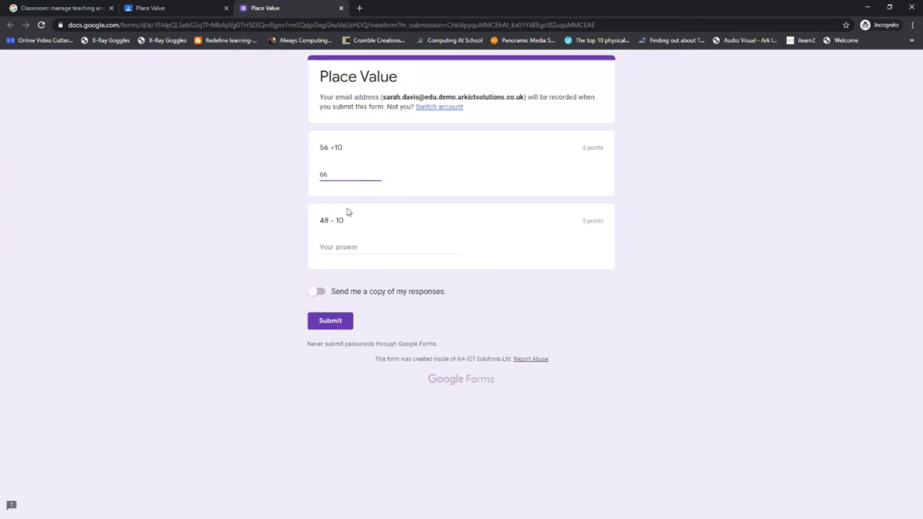
click(335, 246)
text(40)
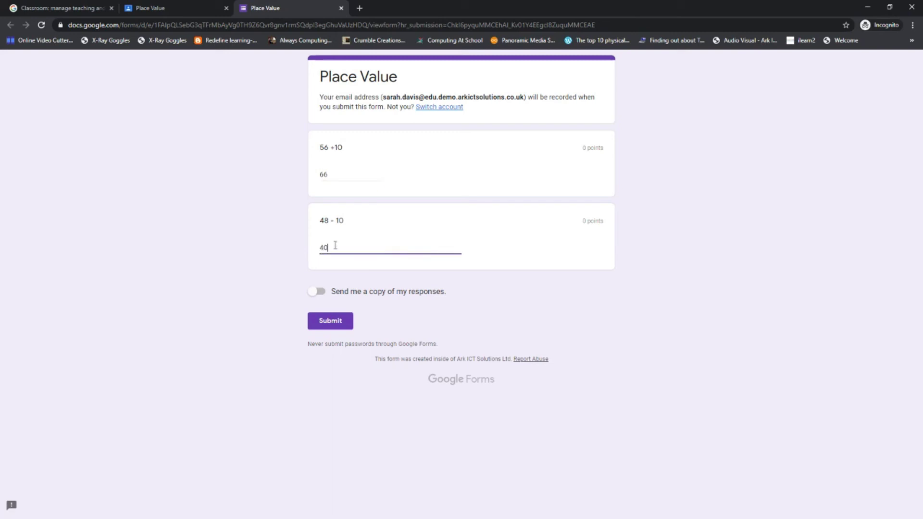
Submit the student's Place Value quiz, view its score, and return to the Place Value assignment page
click(325, 321)
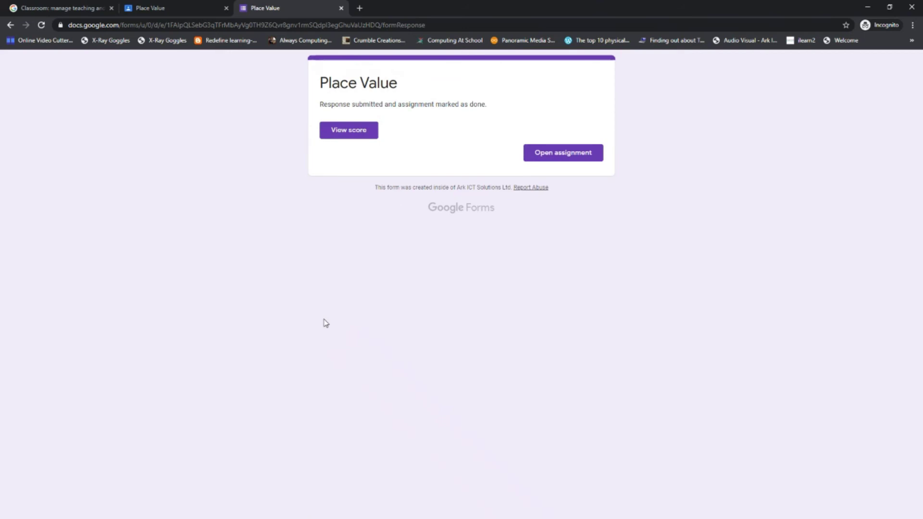
click(348, 135)
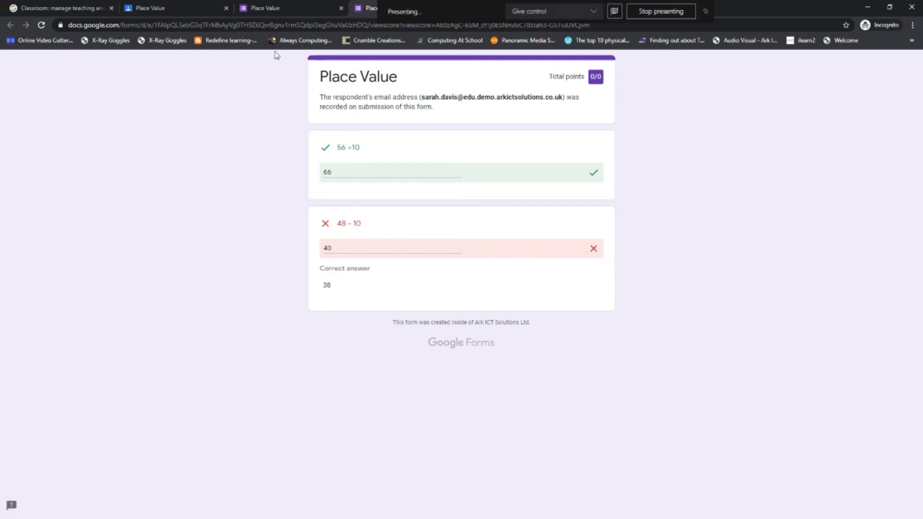
click(184, 10)
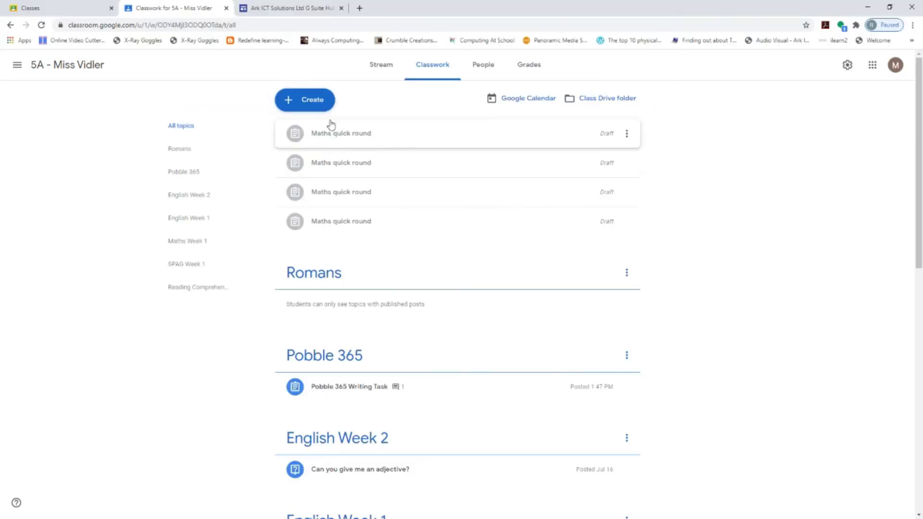
Start a new classwork question in the teacher's 5A class, trying the multiple choice type before setting it back to short answer
click(320, 102)
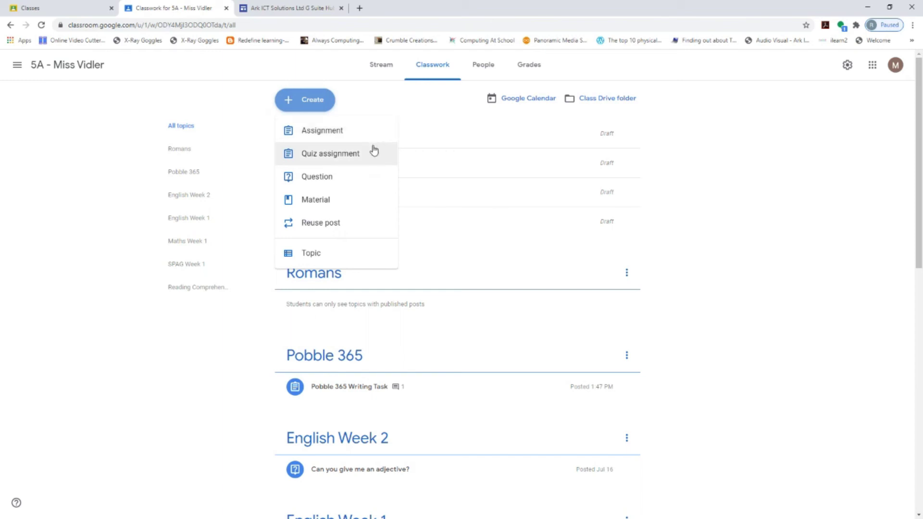
click(354, 179)
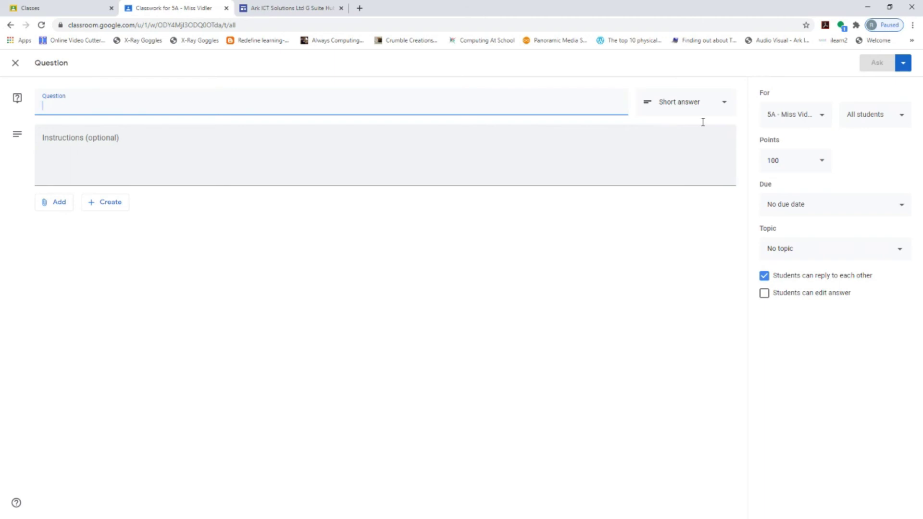
click(727, 104)
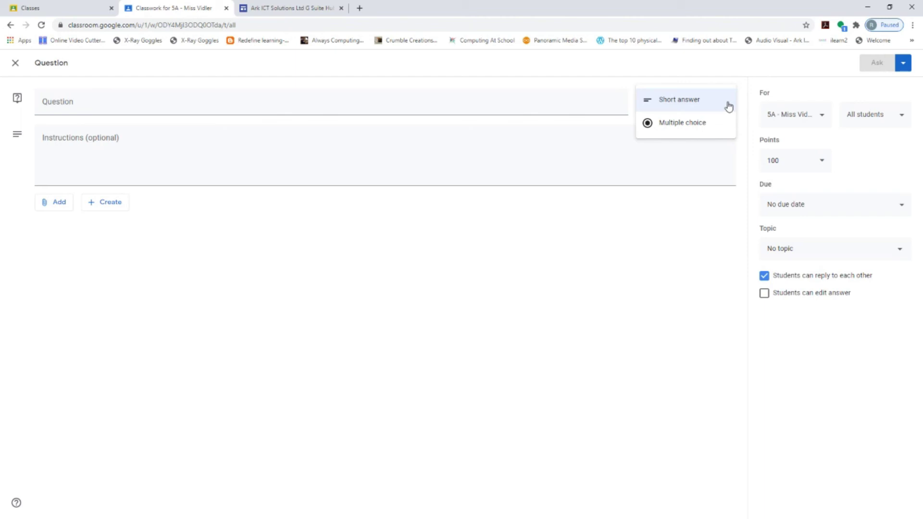
click(714, 124)
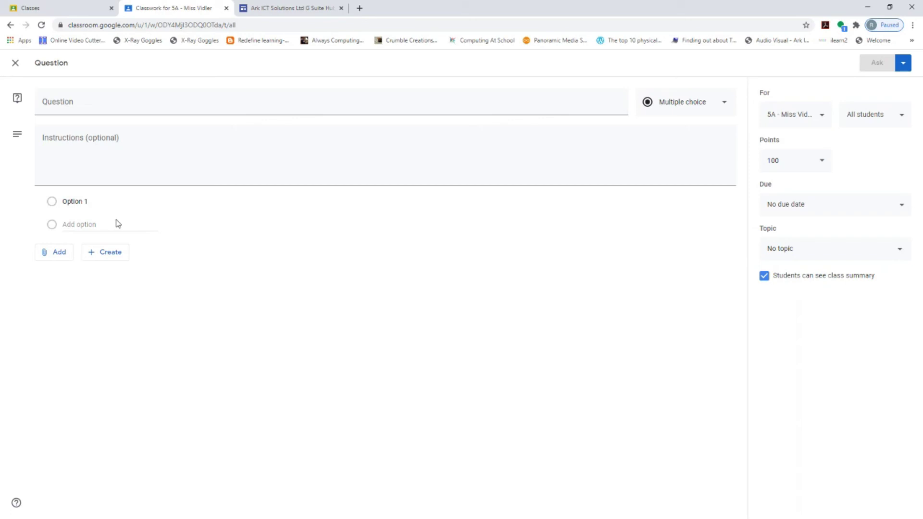
click(693, 103)
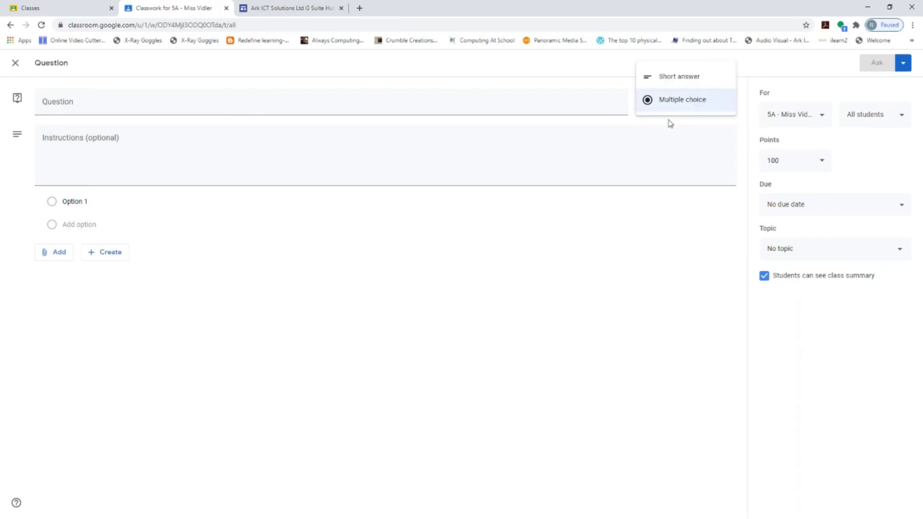
click(679, 76)
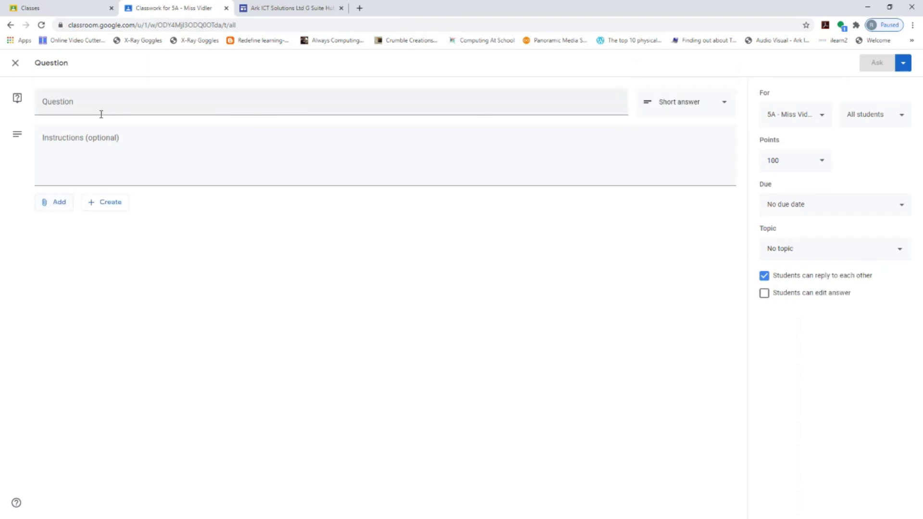
Upload Pobble 365.docx from the computer as the question's attachment
click(64, 203)
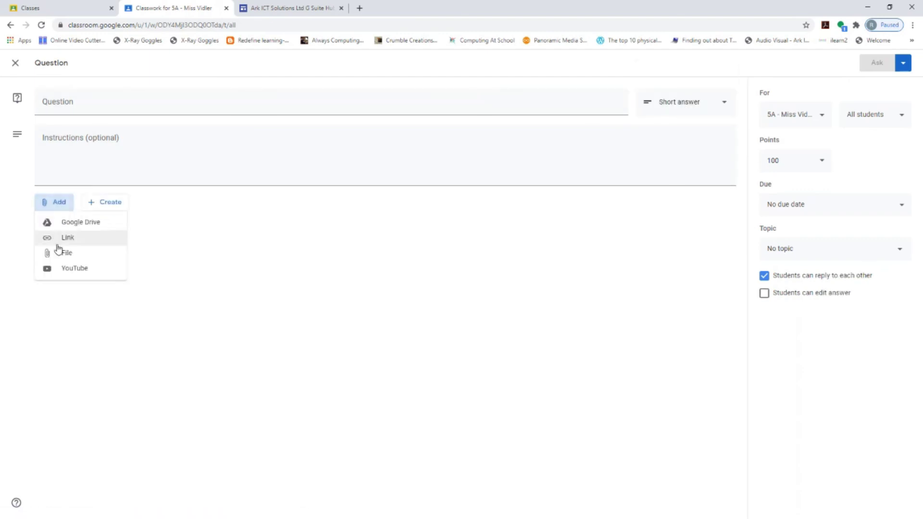
click(60, 254)
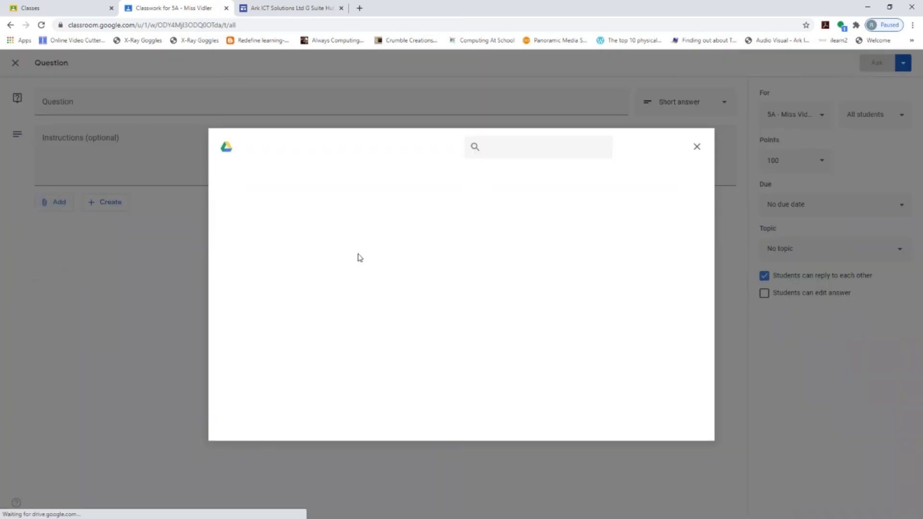
click(291, 177)
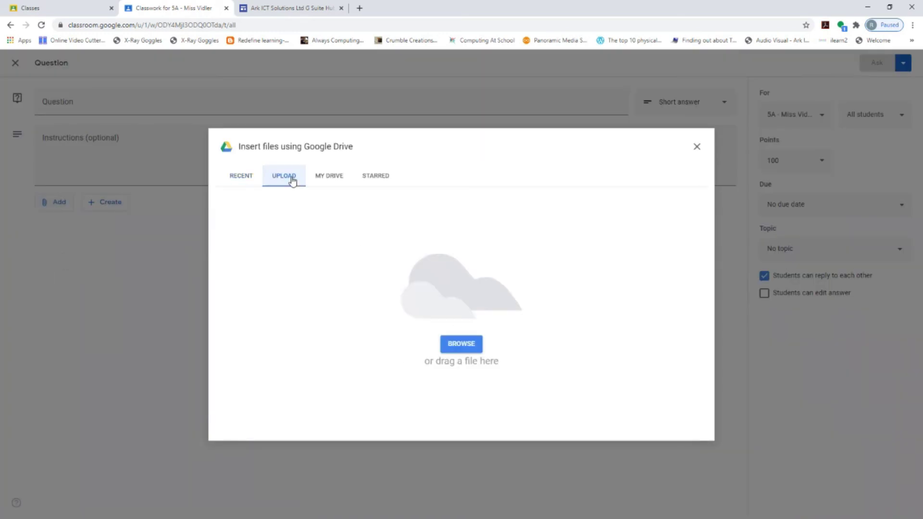
click(458, 350)
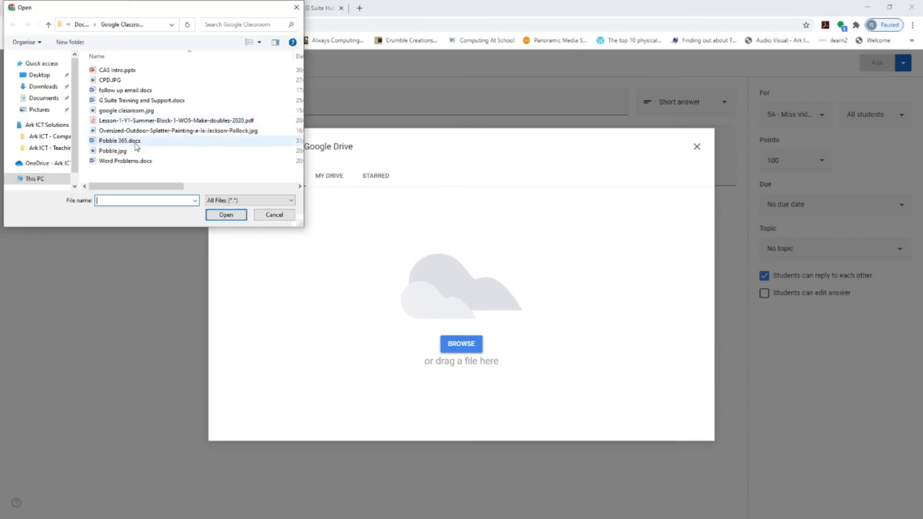
double_click(137, 142)
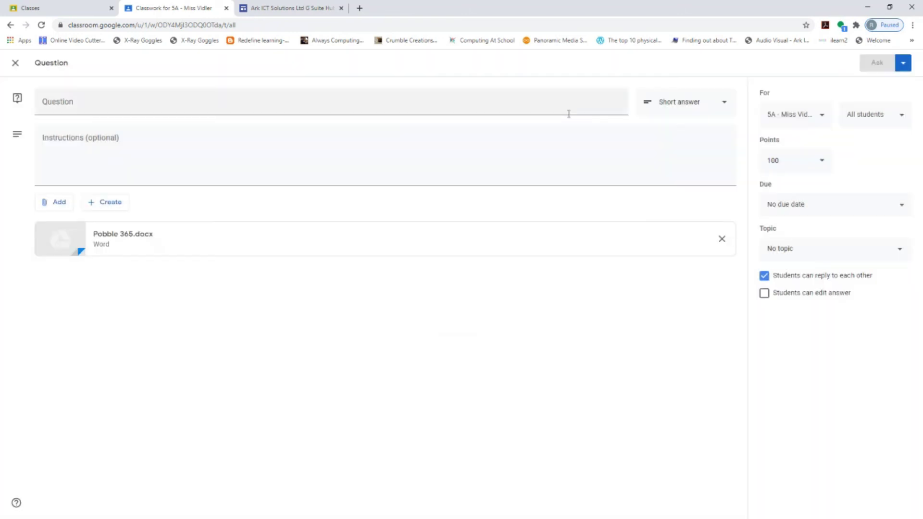
Enter the question "Can you give me an adjective?", file it under the Pobble 365 topic, and ask it to the class
click(565, 104)
text(Can you give me )
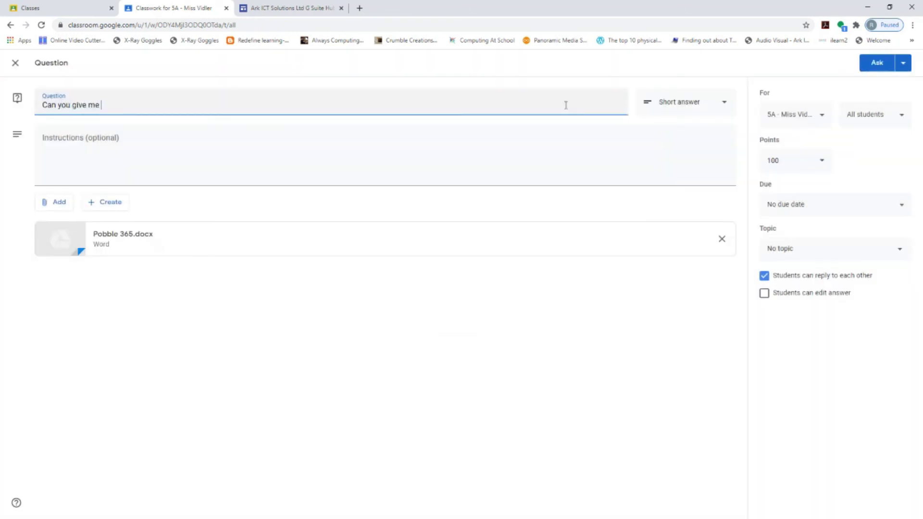
text(an adjective?)
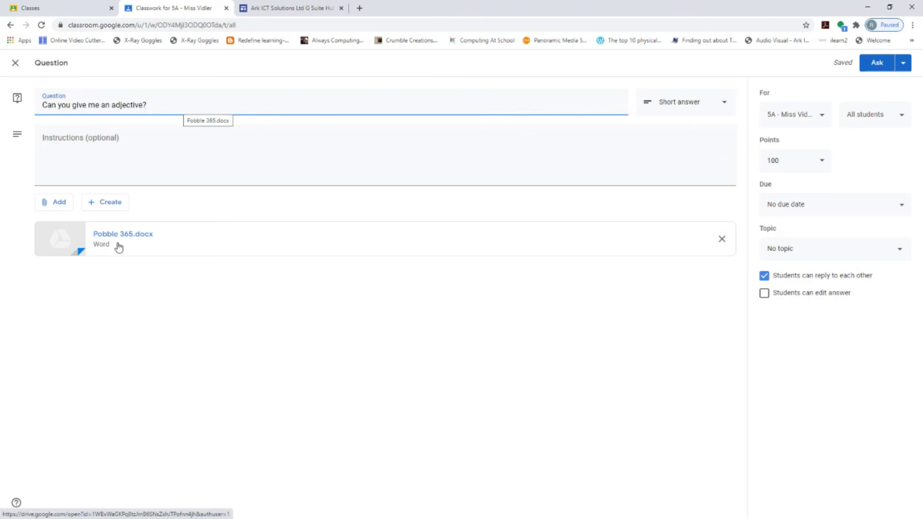
click(843, 253)
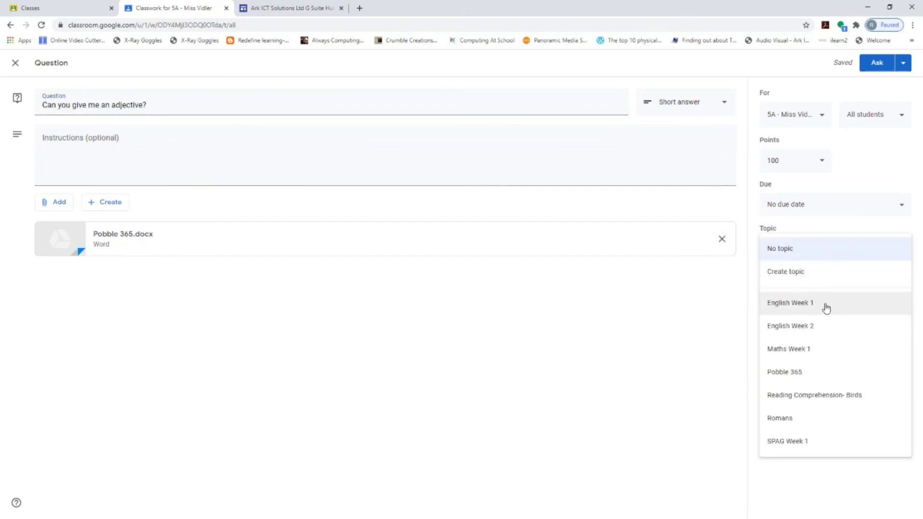
click(808, 375)
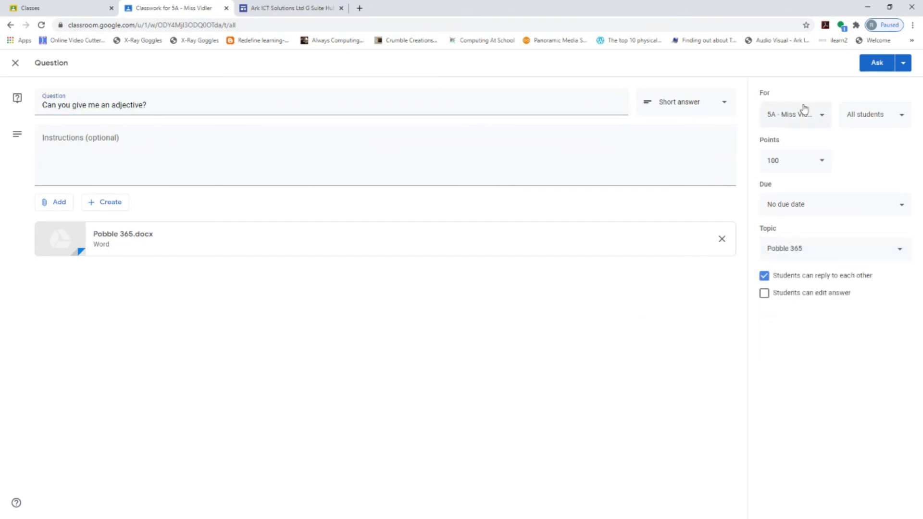
click(876, 64)
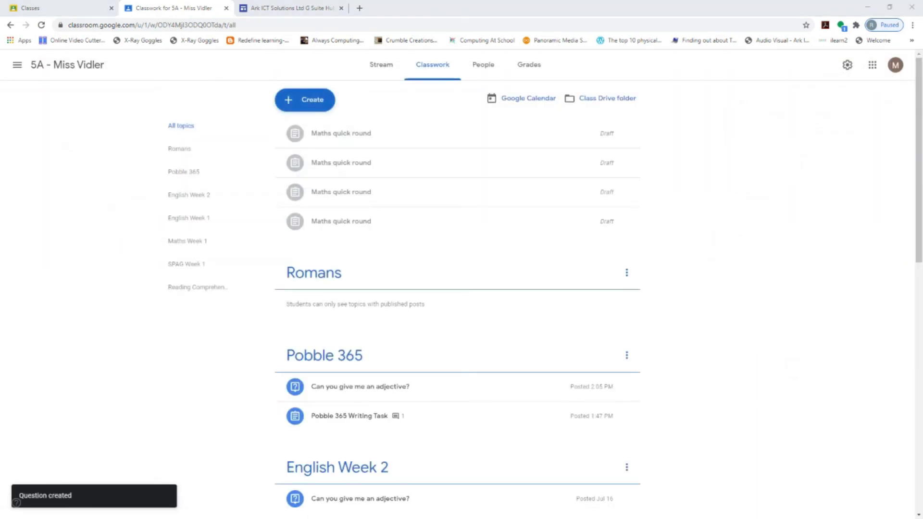
Switch to the student's Incognito window, open the new adjective question from the 5A stream, and view its attached Pobble 365.docx
key(alt+Tab)
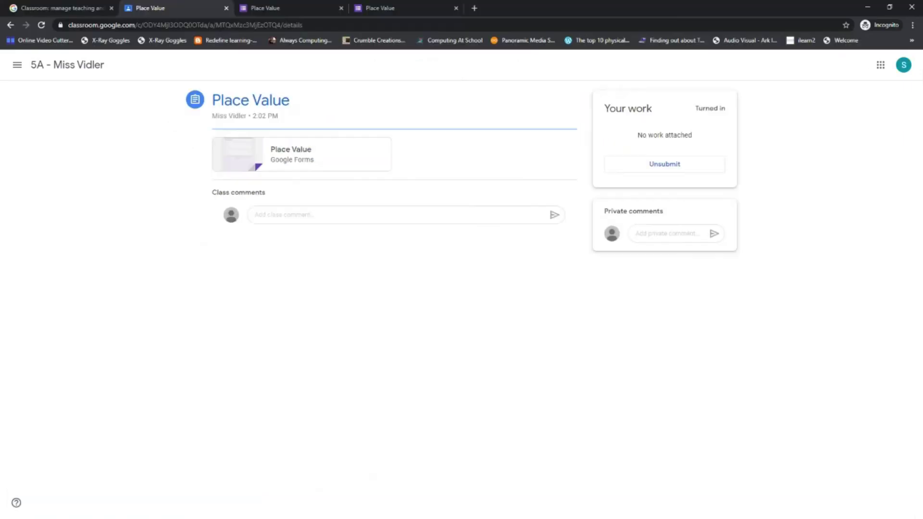
click(86, 72)
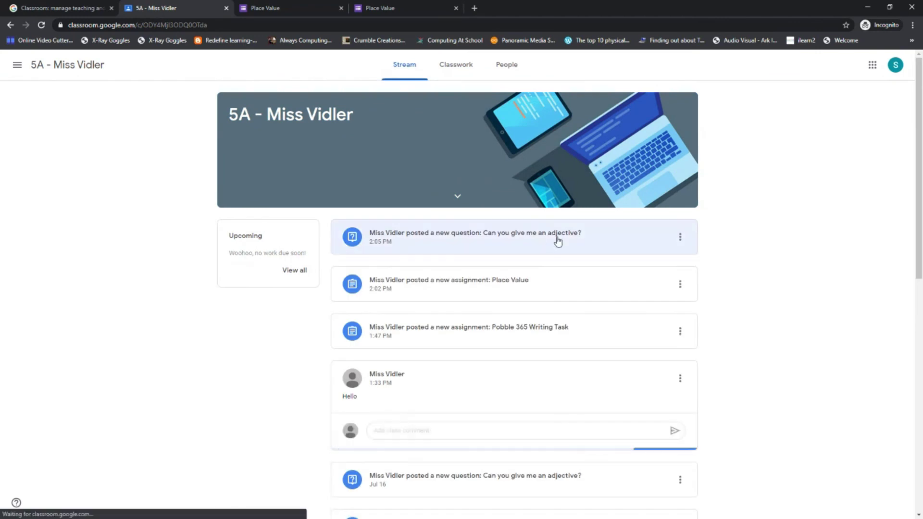
click(557, 239)
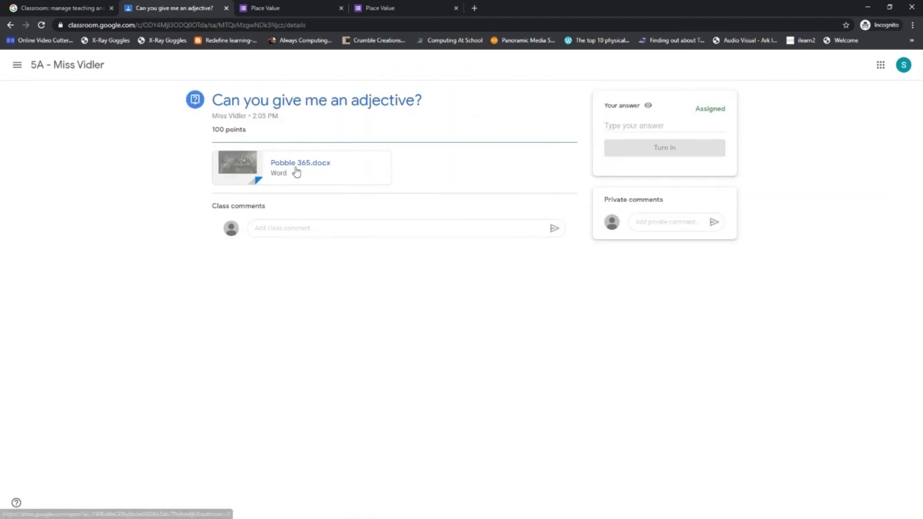
click(296, 173)
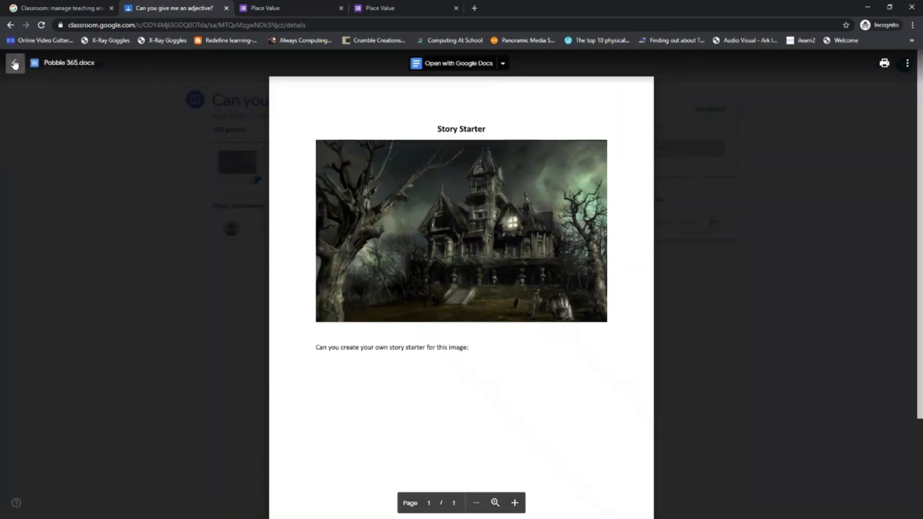
click(16, 63)
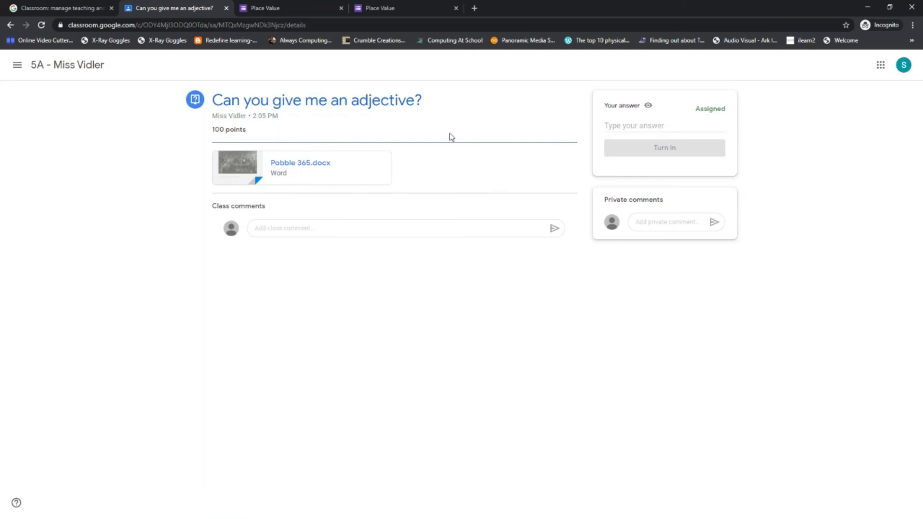
Turn in "scary" as the student's answer to the adjective question and view the classmate answers
click(649, 124)
text(scary)
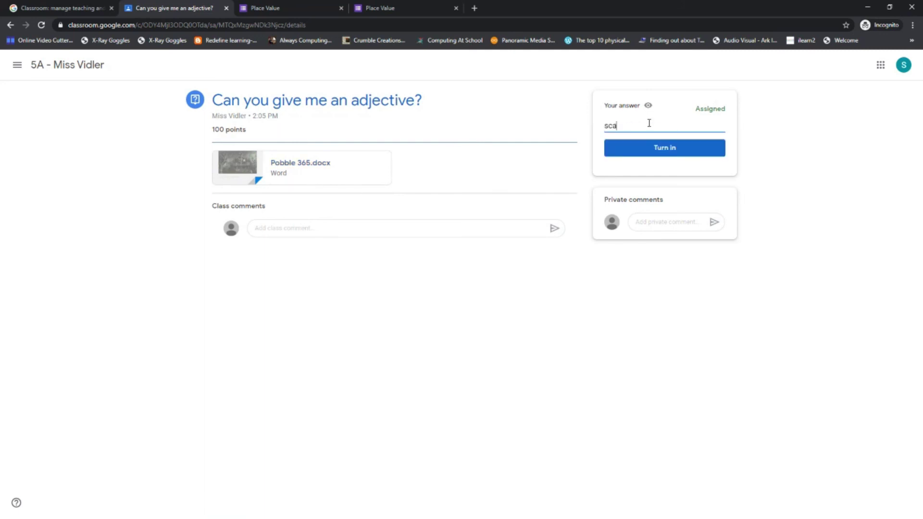
click(651, 150)
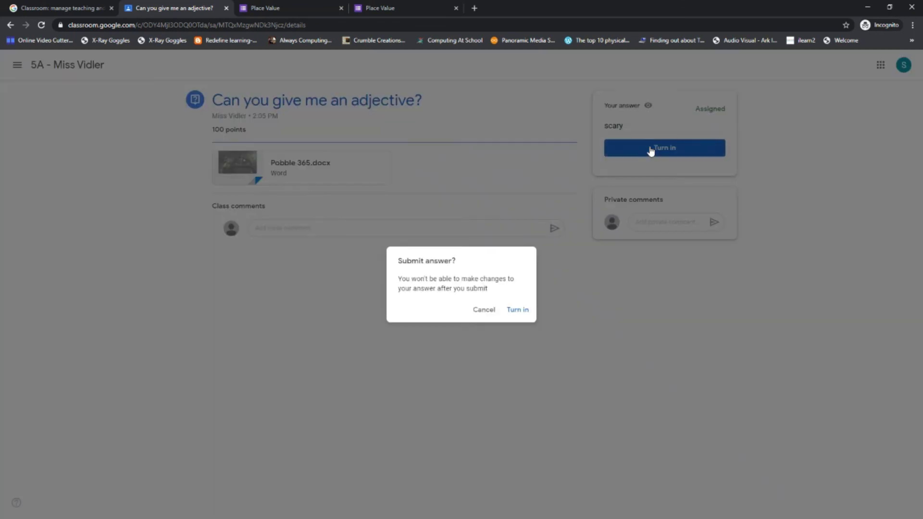
click(524, 310)
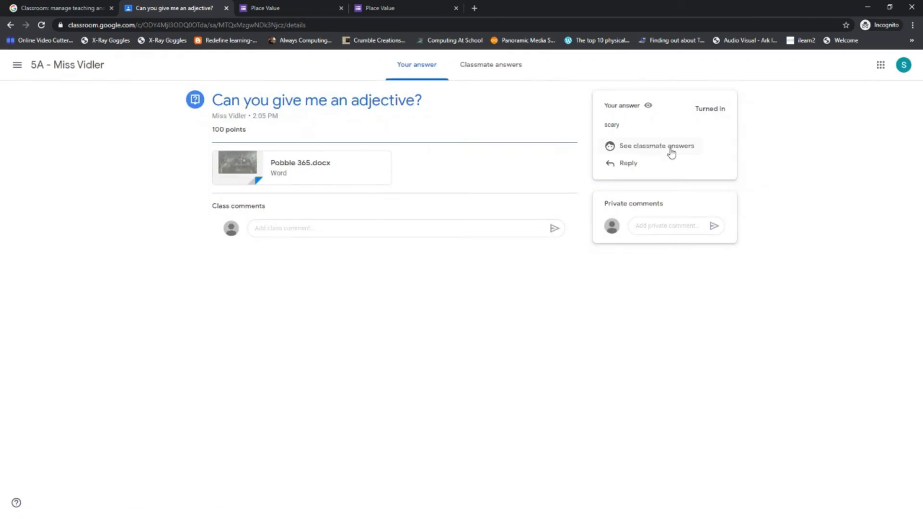
click(499, 73)
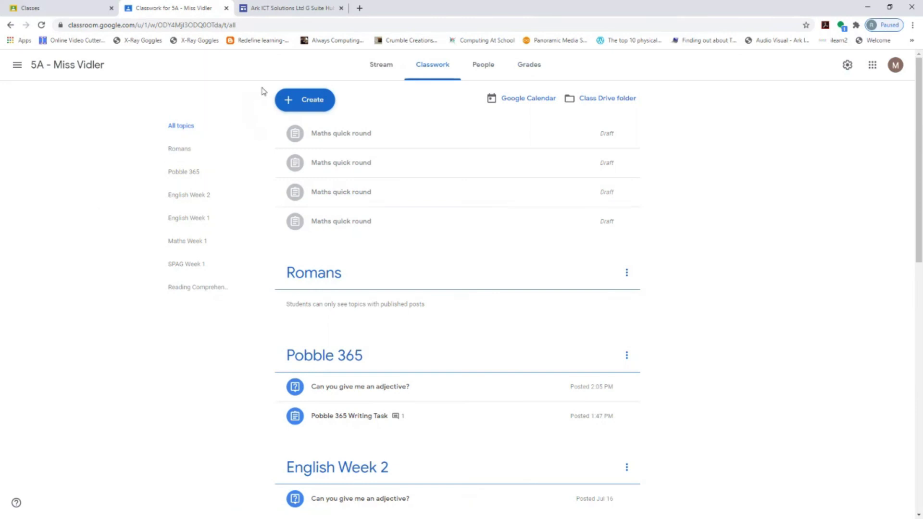
Create a new material titled Romans in the teacher's 5A classwork
click(308, 100)
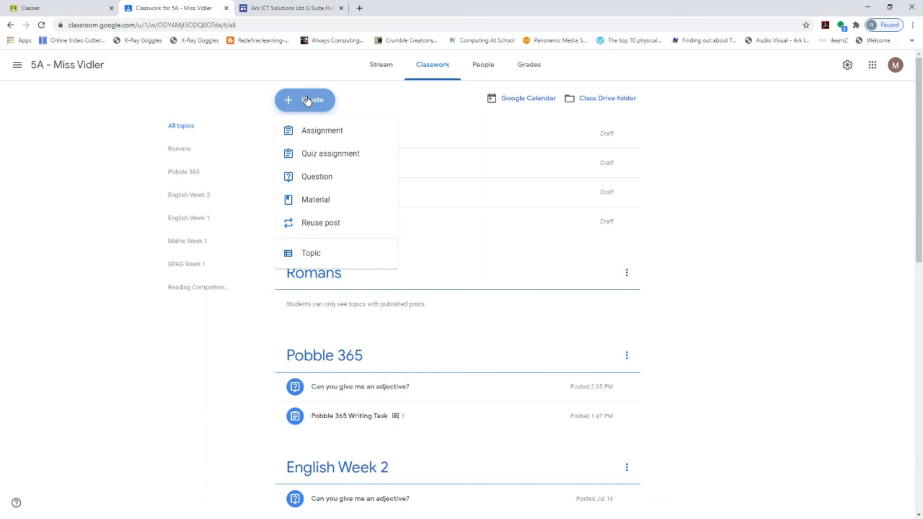
click(336, 200)
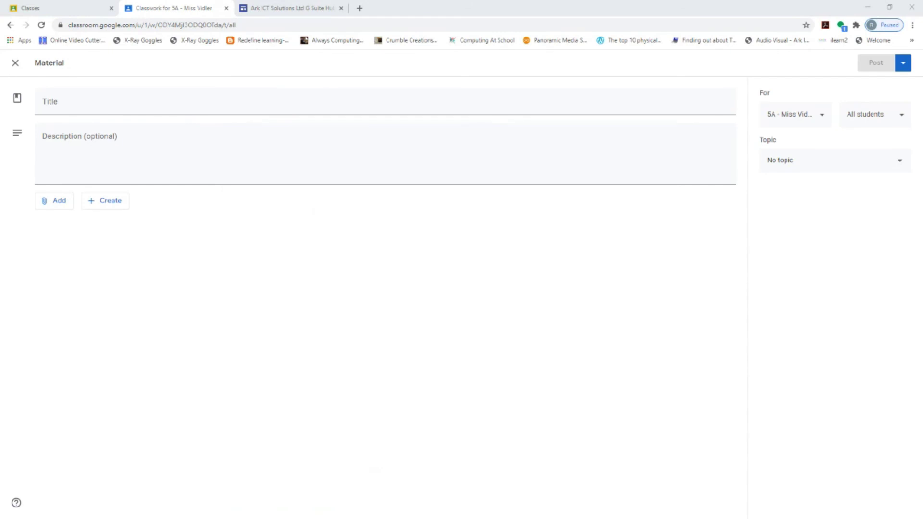
click(102, 102)
text(Romans)
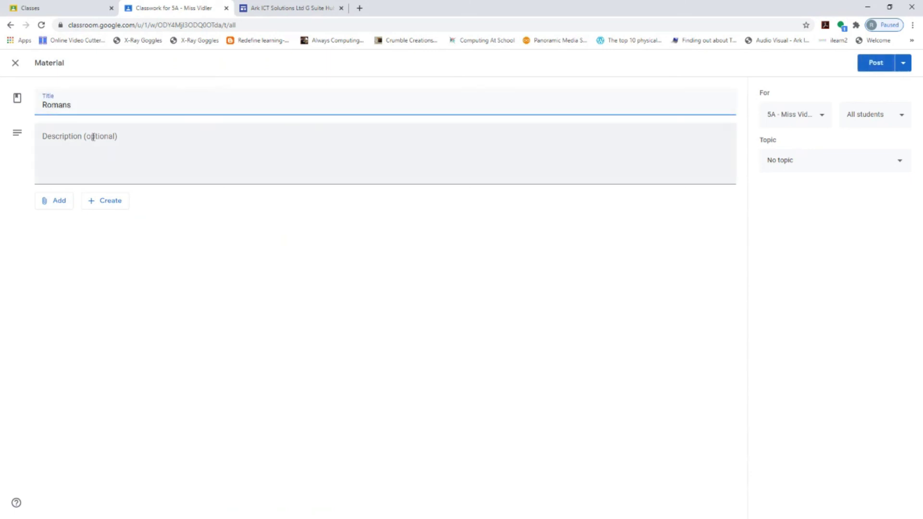
click(53, 210)
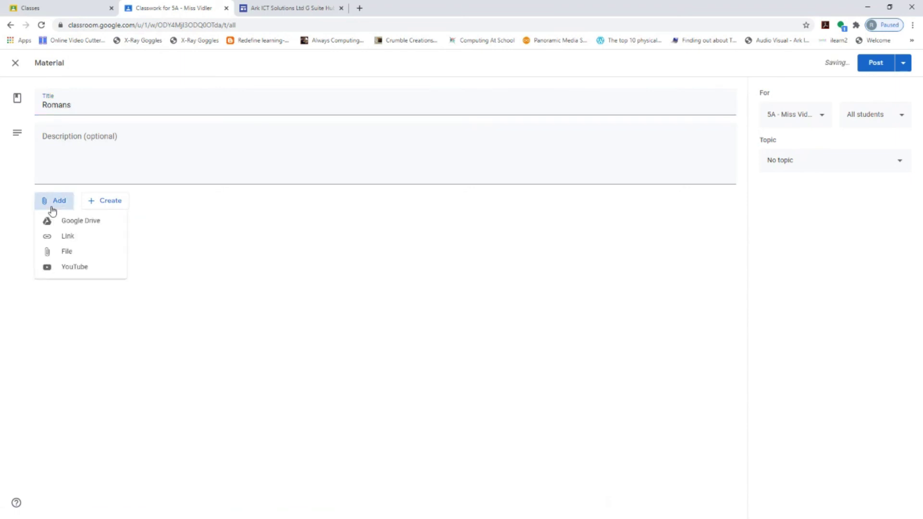
click(81, 236)
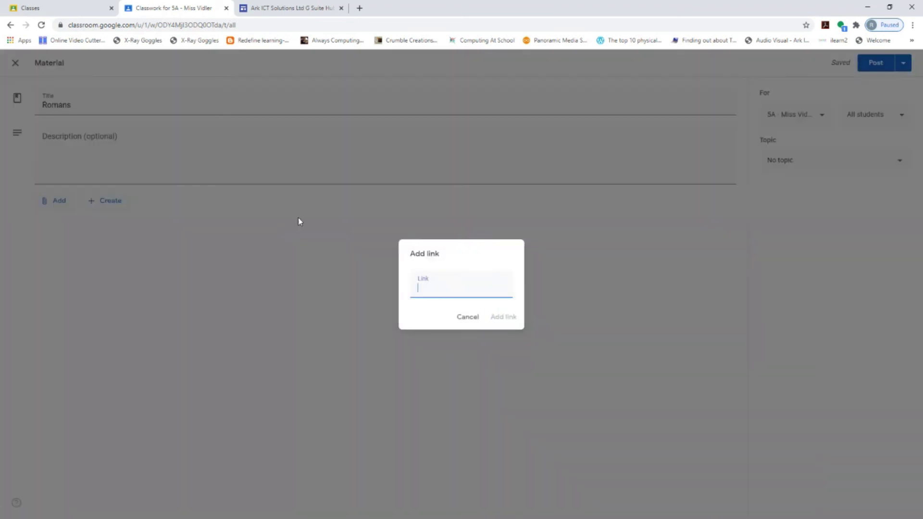
text(https://www.bbc.co.uk/bitesize/topics/zwmpfg8)
click(511, 318)
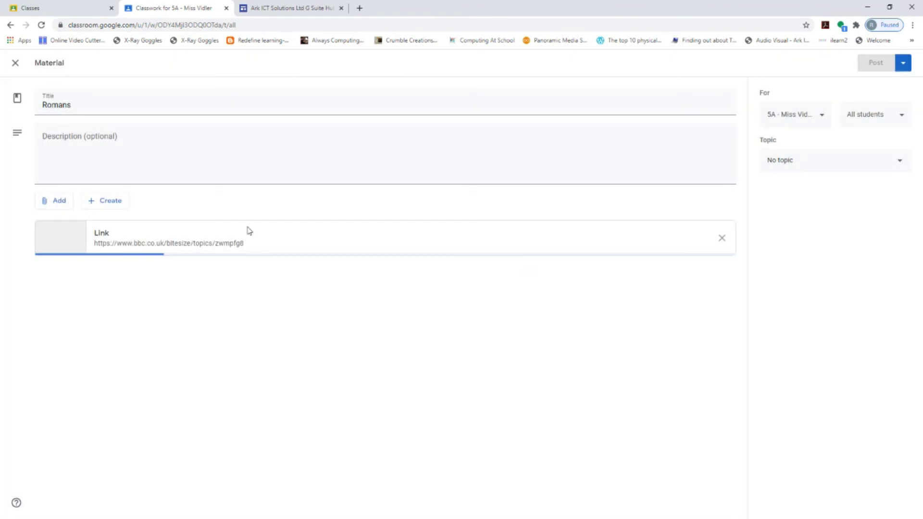
Search YouTube for "Romans" and attach the video "A day in the life of a Roman soldier" to the Romans material
click(53, 204)
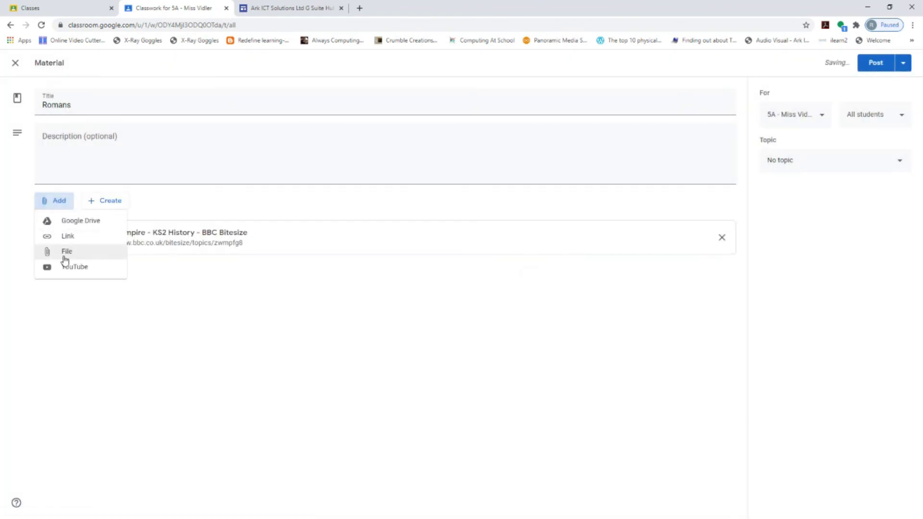
click(79, 274)
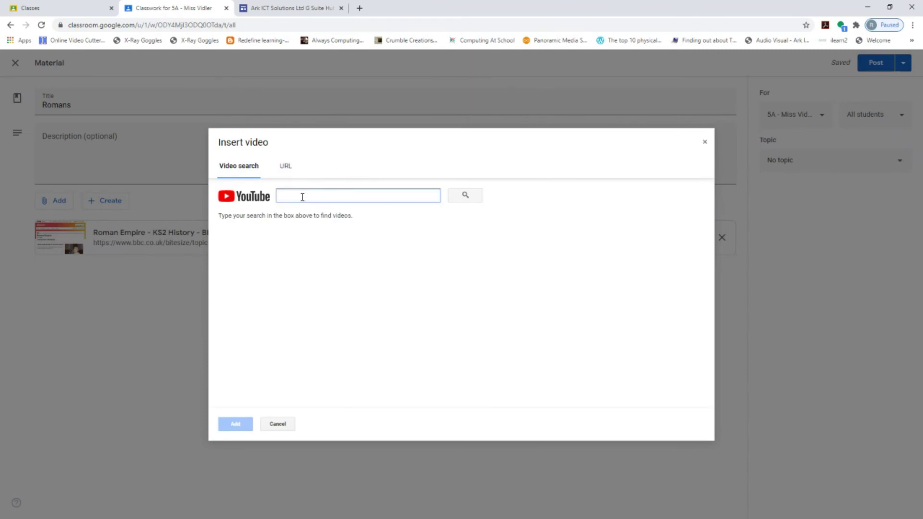
text(Romans)
key(Return)
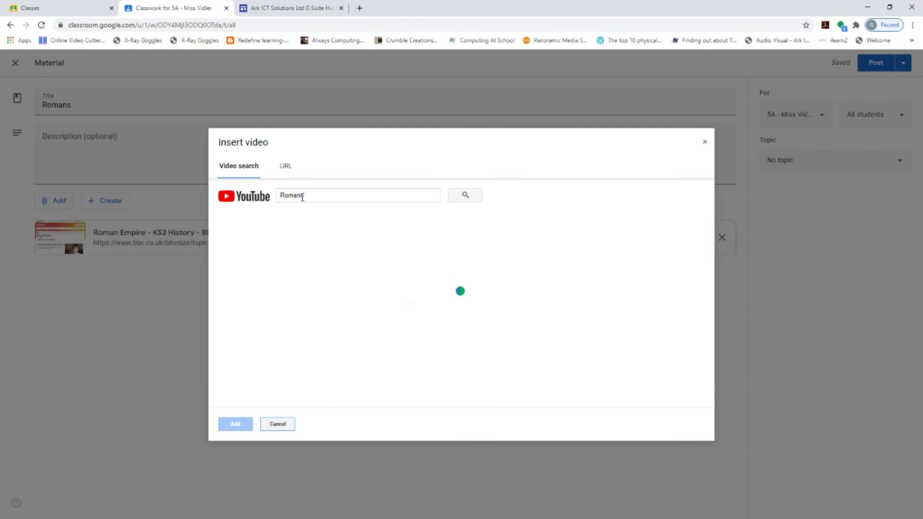
click(327, 286)
click(236, 425)
Assign the material to the Romans topic and post it to class 5A
click(813, 162)
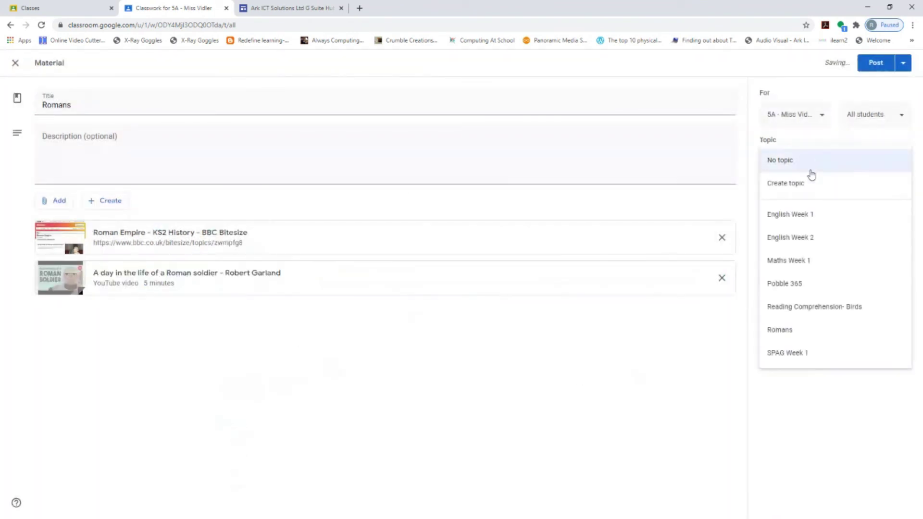
click(778, 337)
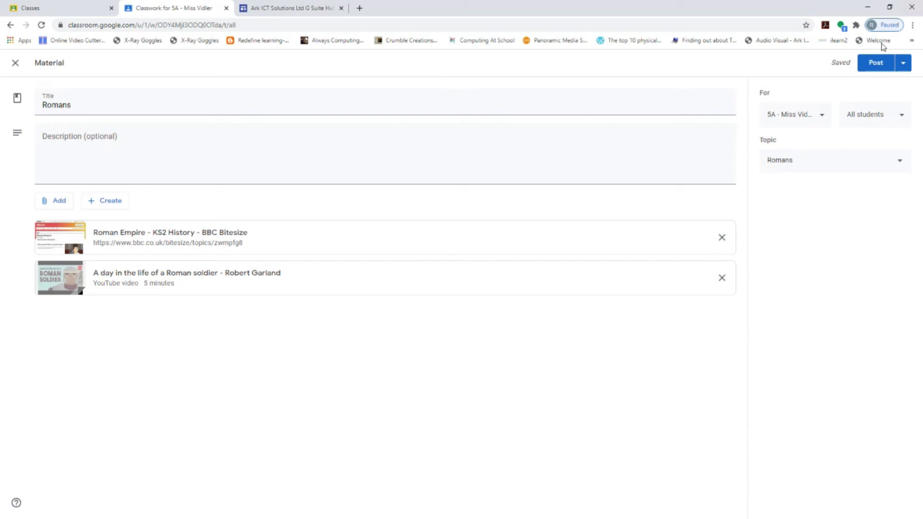
click(884, 64)
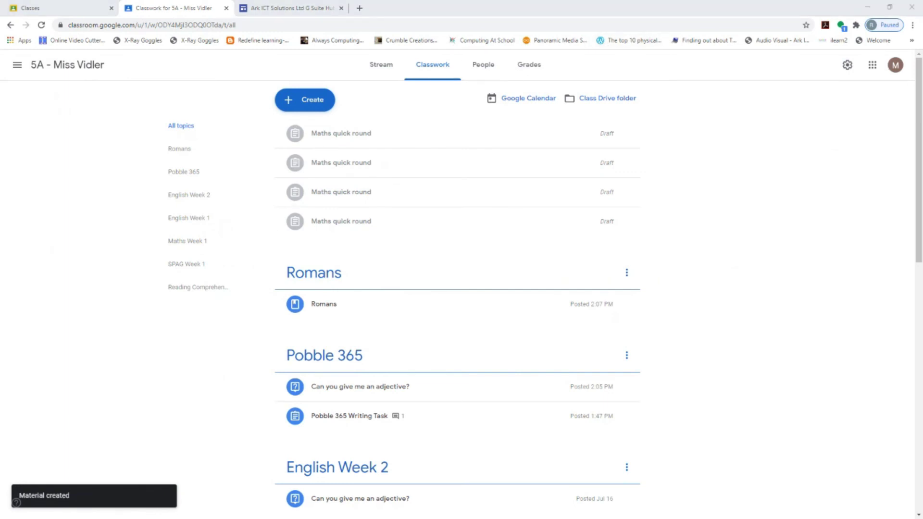
Switch to the student's Incognito window and open the new Romans material from the 5A stream
key(alt+Tab)
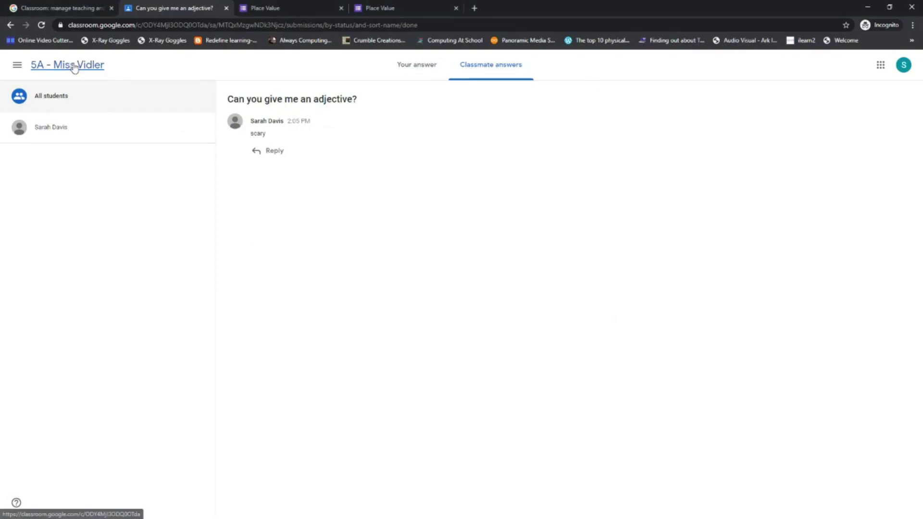
click(75, 66)
click(481, 233)
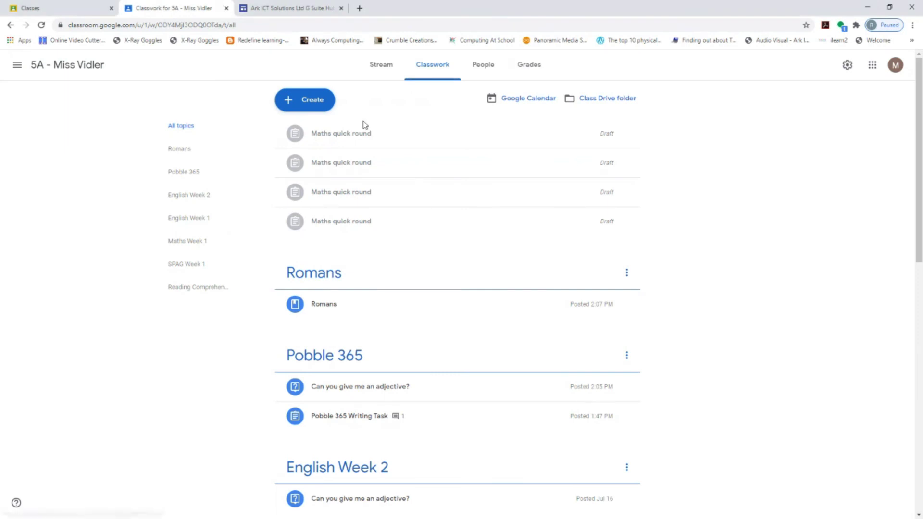
Reuse the Maths quick round post from class 5B with new attachment copies, and leave it as a draft in 5A's classwork
click(322, 108)
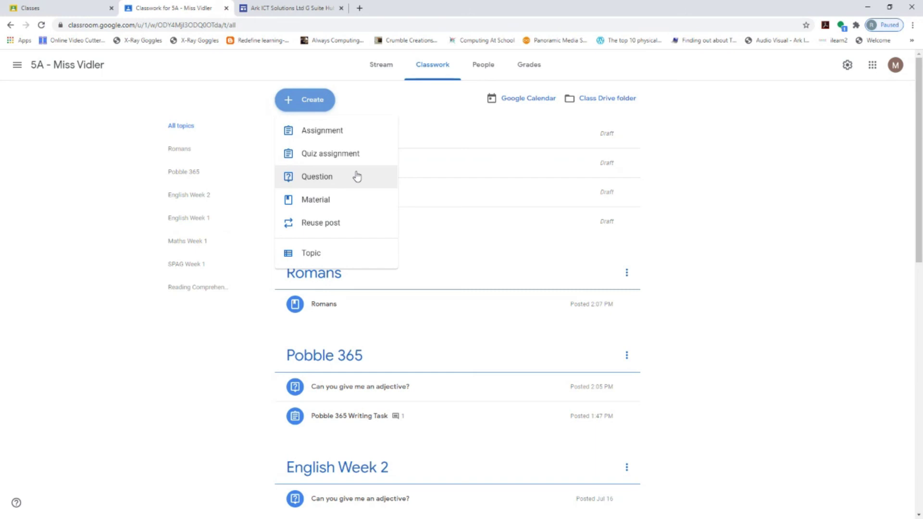
click(358, 227)
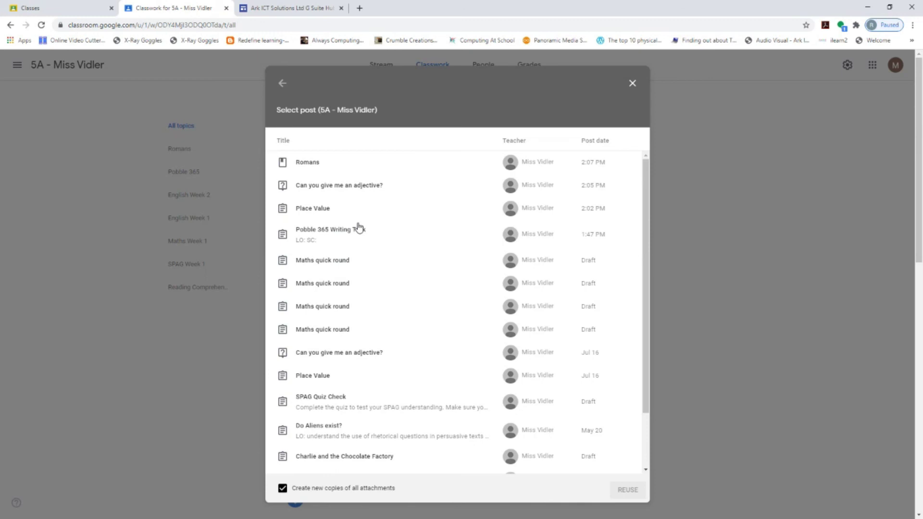
click(282, 84)
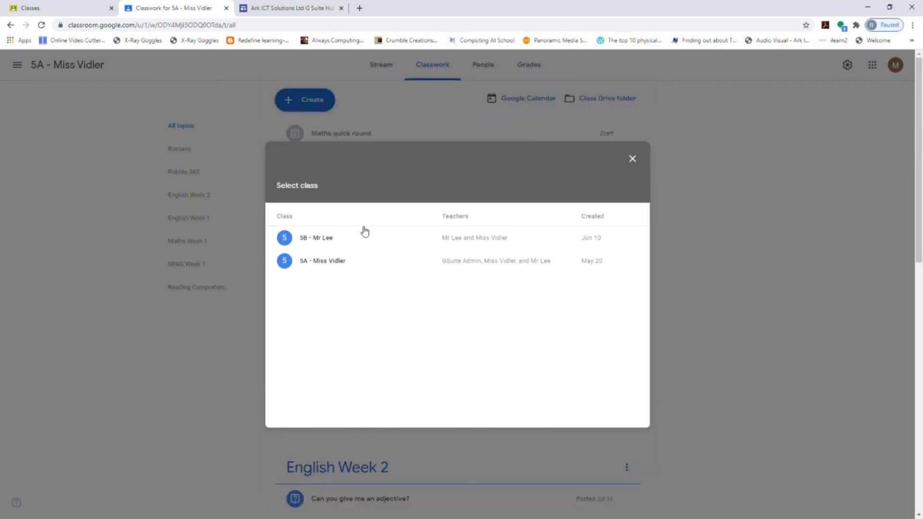
click(331, 239)
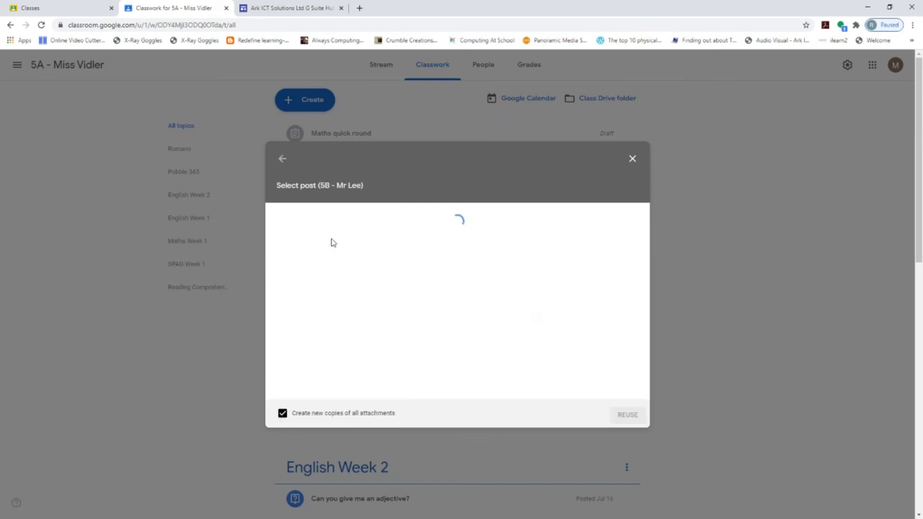
click(401, 287)
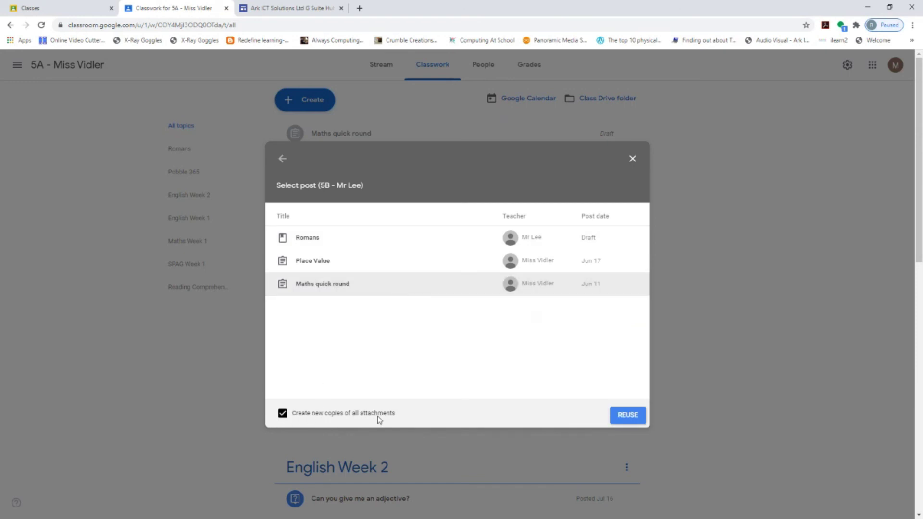
click(633, 420)
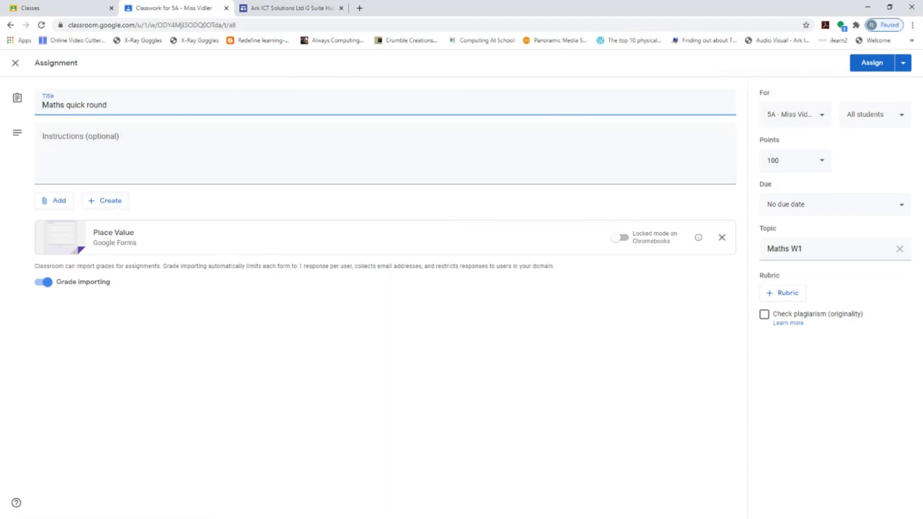
click(16, 65)
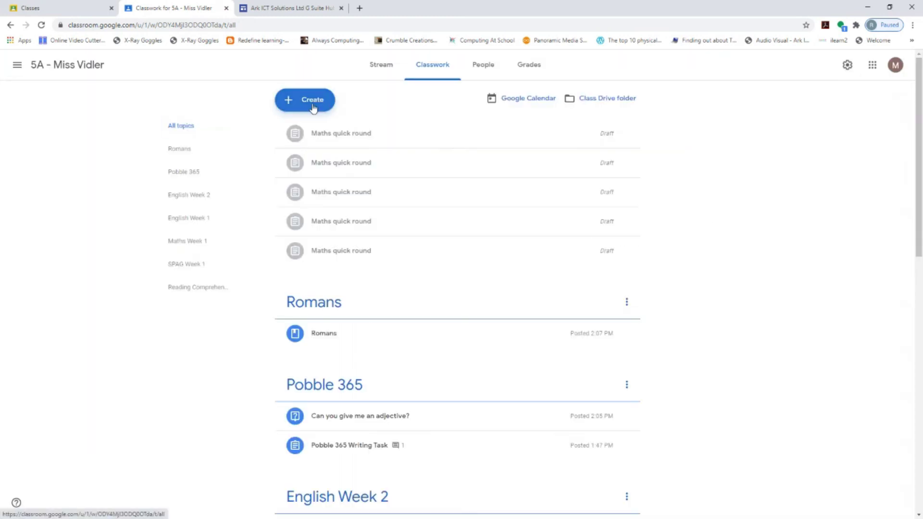
Reuse the Pobble 365 Writing Task post from class 5A with new copies of its attachments
click(316, 103)
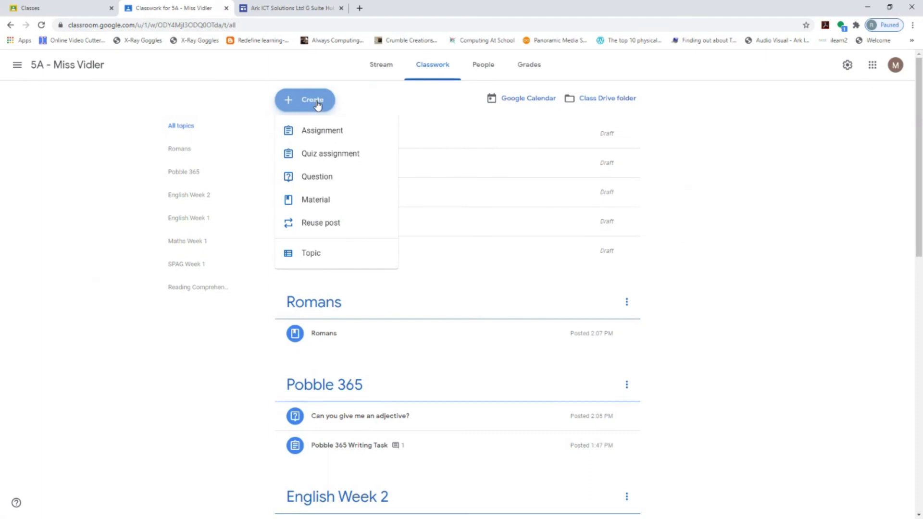
click(319, 225)
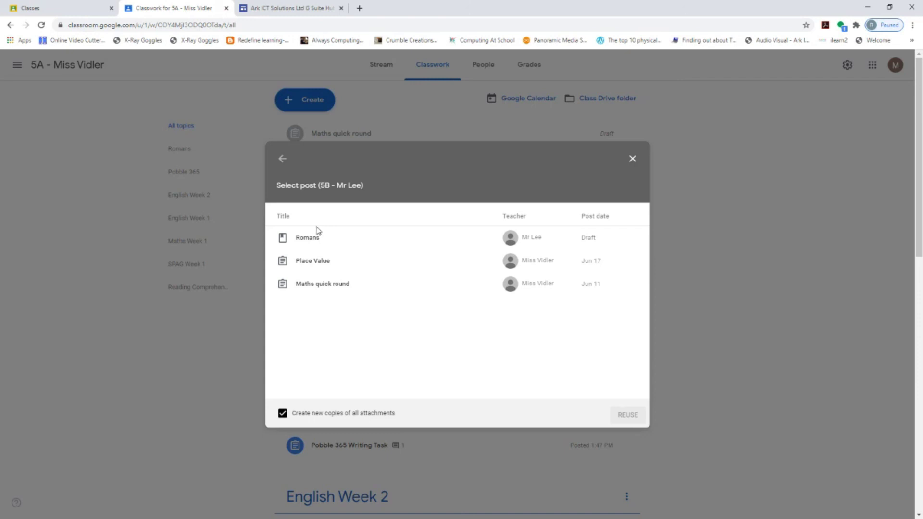
click(282, 161)
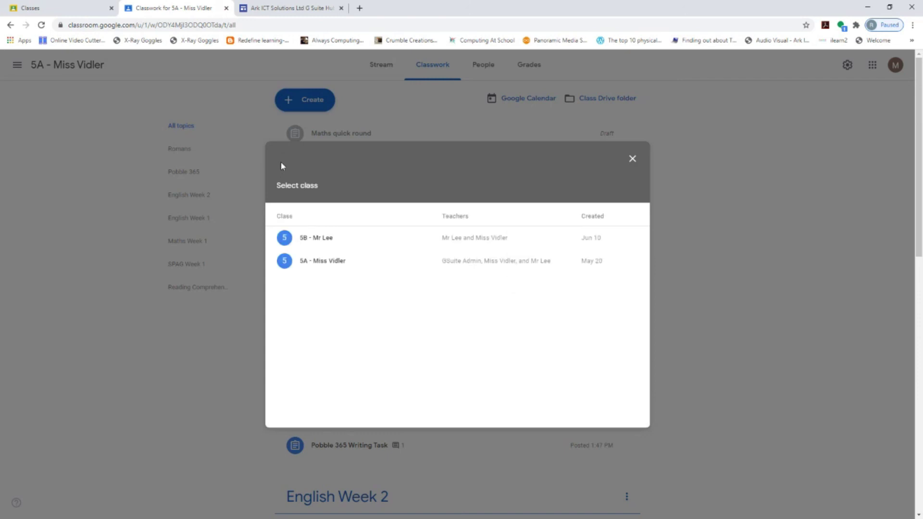
click(305, 261)
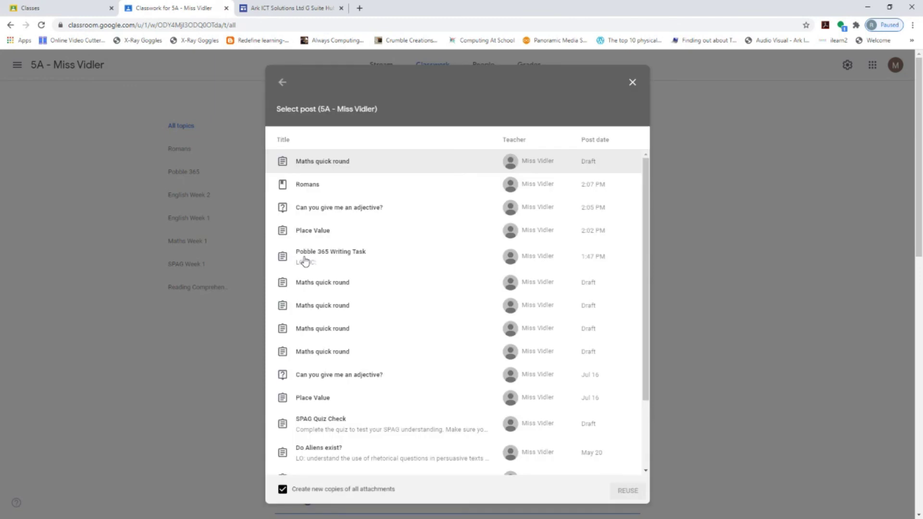
click(354, 260)
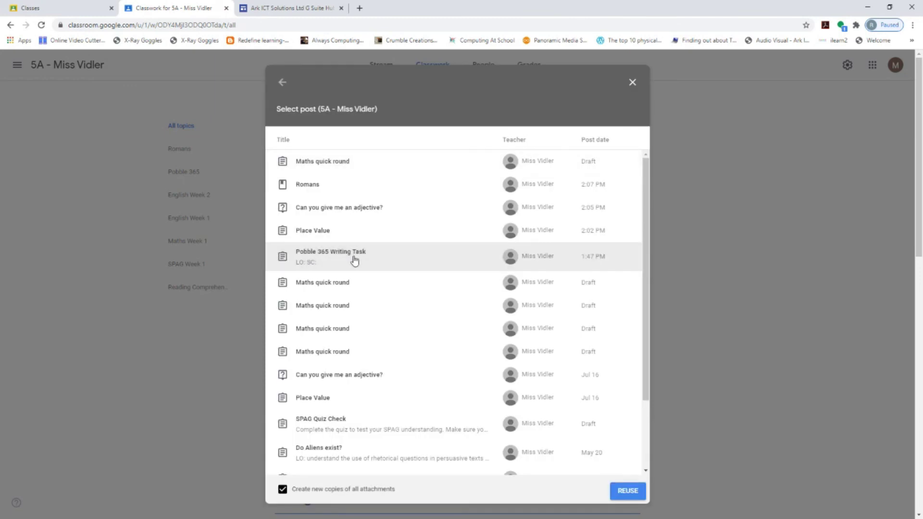
click(625, 494)
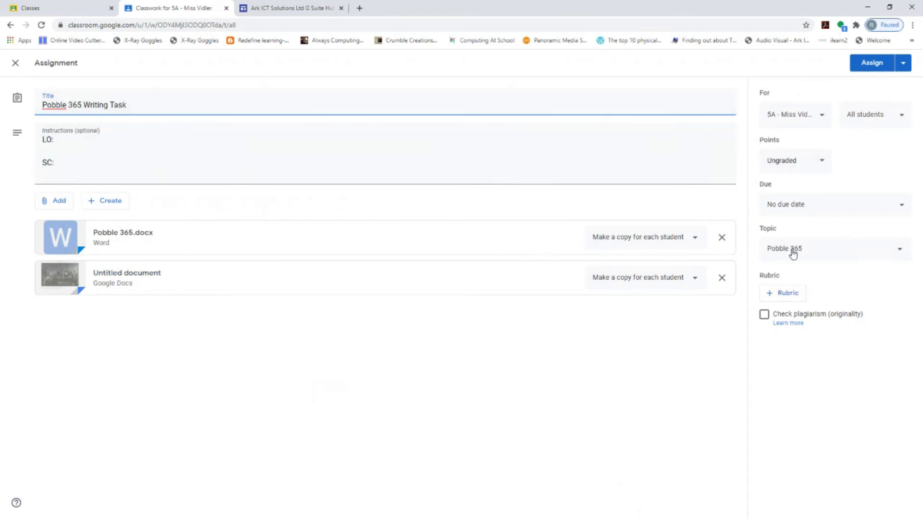
Limit the reused Pobble 365 Writing Task to two selected students instead of all students
click(883, 116)
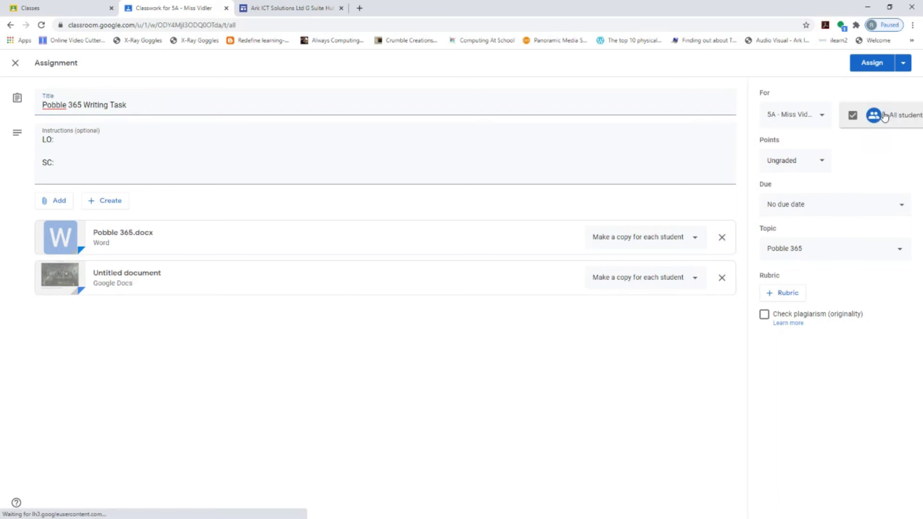
click(806, 145)
click(806, 280)
click(805, 307)
click(523, 422)
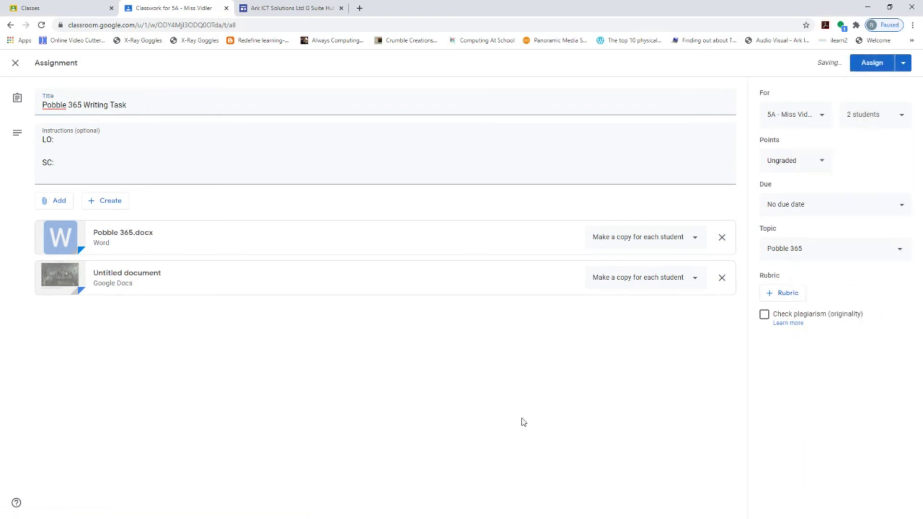
View the attached Untitled document, and close the Pobble 365 Writing Task, leaving it as a draft
click(121, 273)
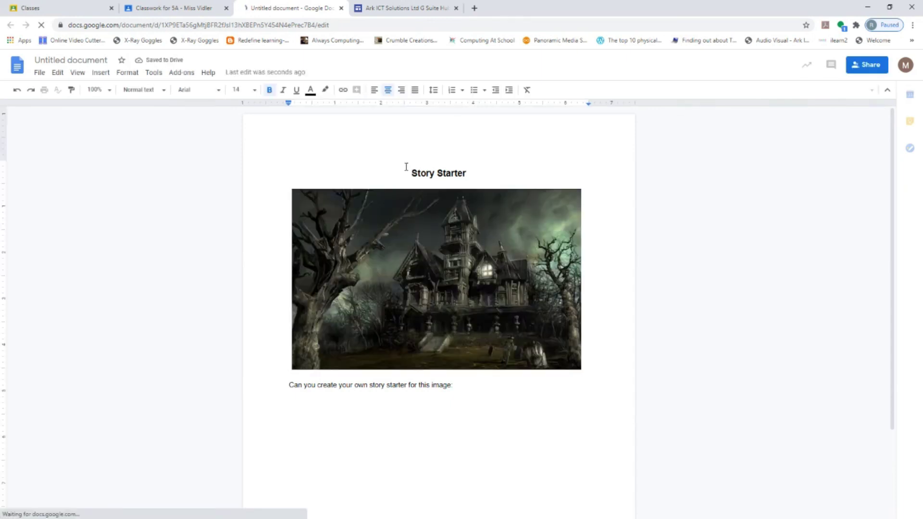
key(ctrl+w)
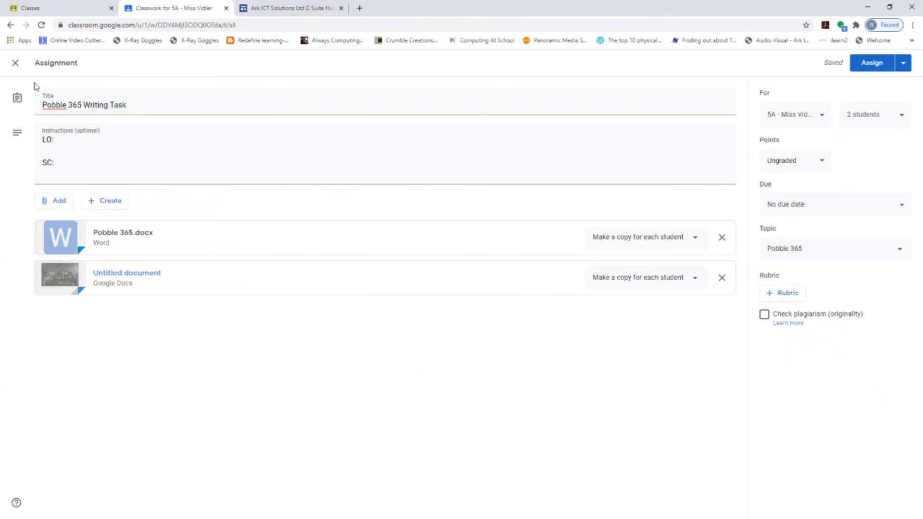
click(15, 63)
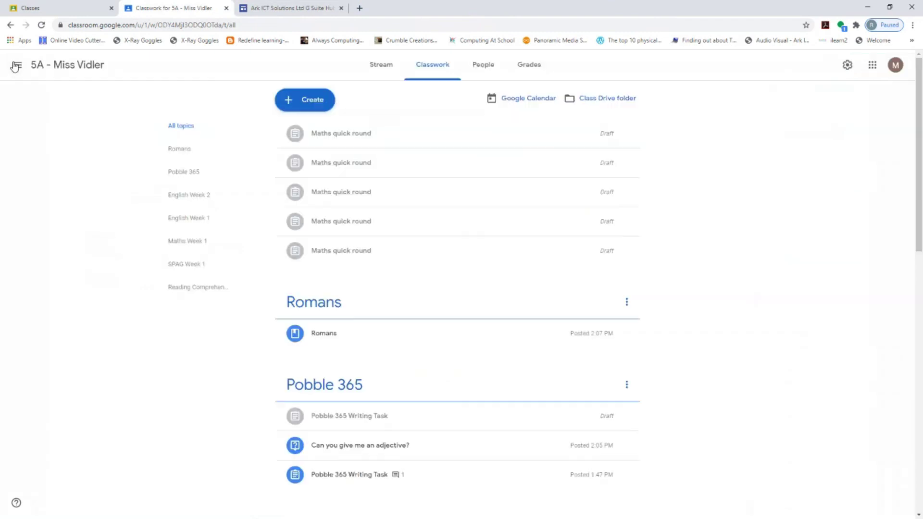
click(305, 99)
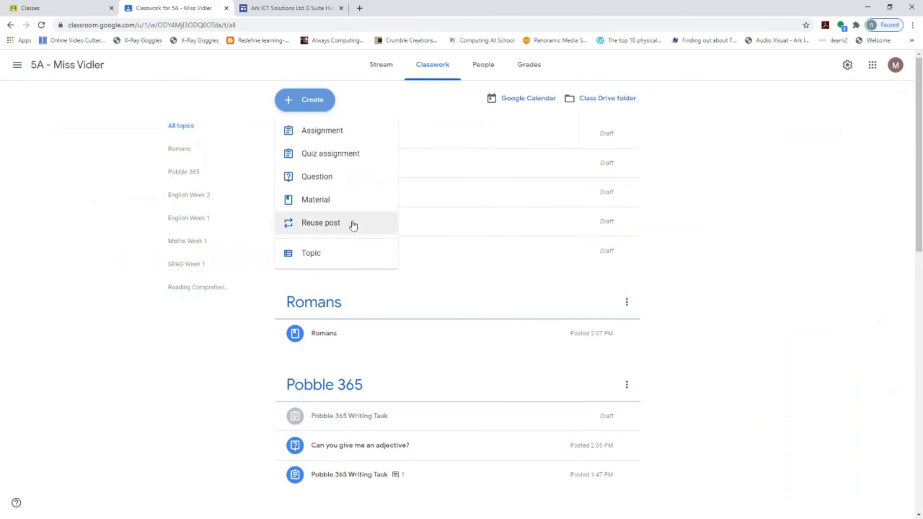
click(155, 425)
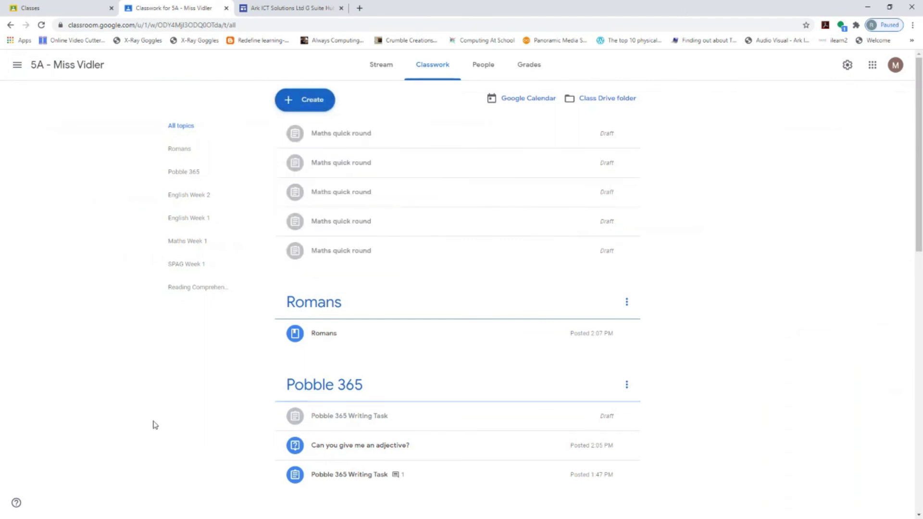
Make the Meet link visible to students in the 5A class settings and save the change
click(391, 62)
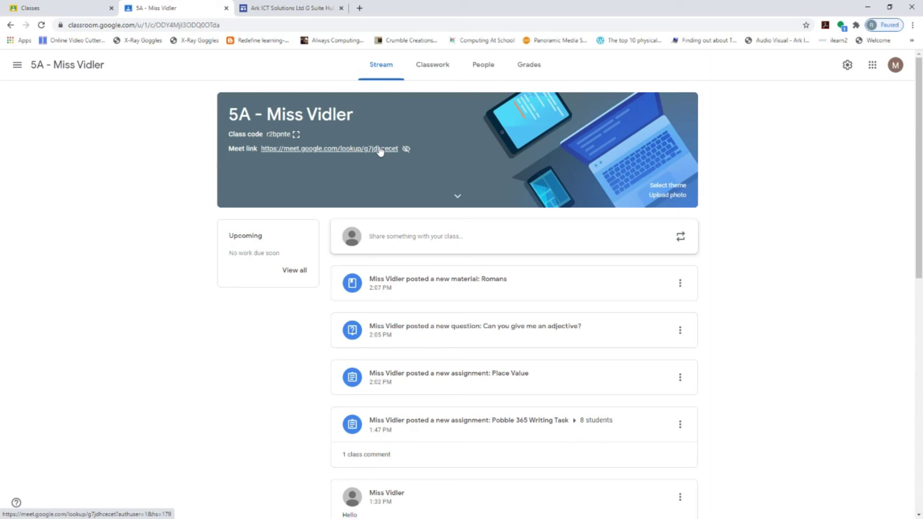
click(848, 66)
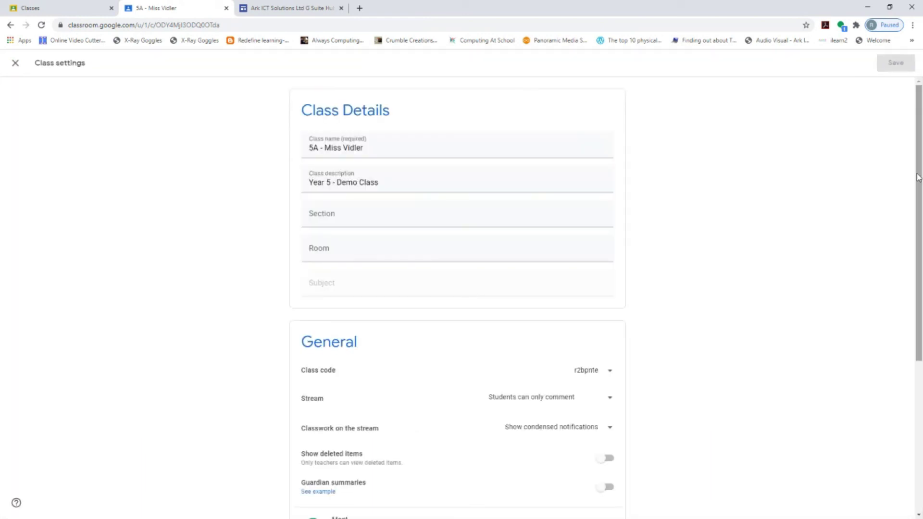
drag(918, 177, 904, 267)
click(606, 413)
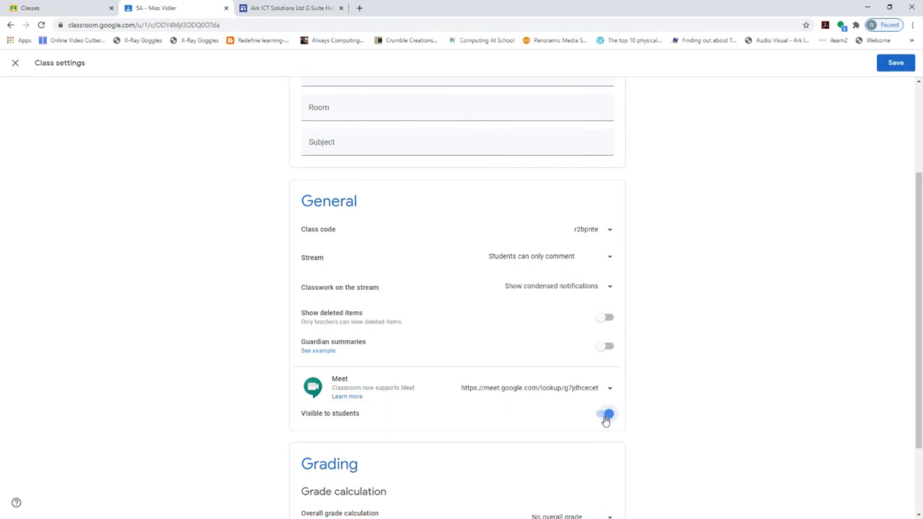
click(894, 65)
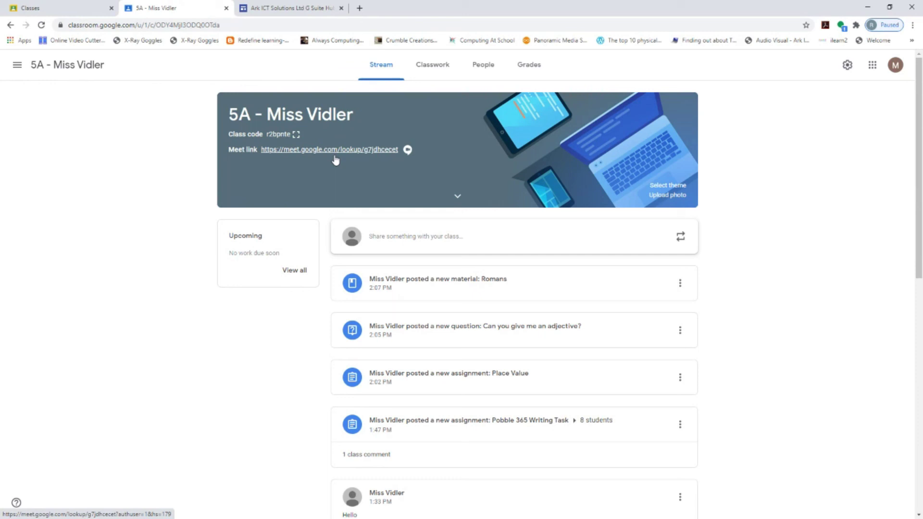
Start a new announcement in the 5A stream addressed to all students
click(406, 236)
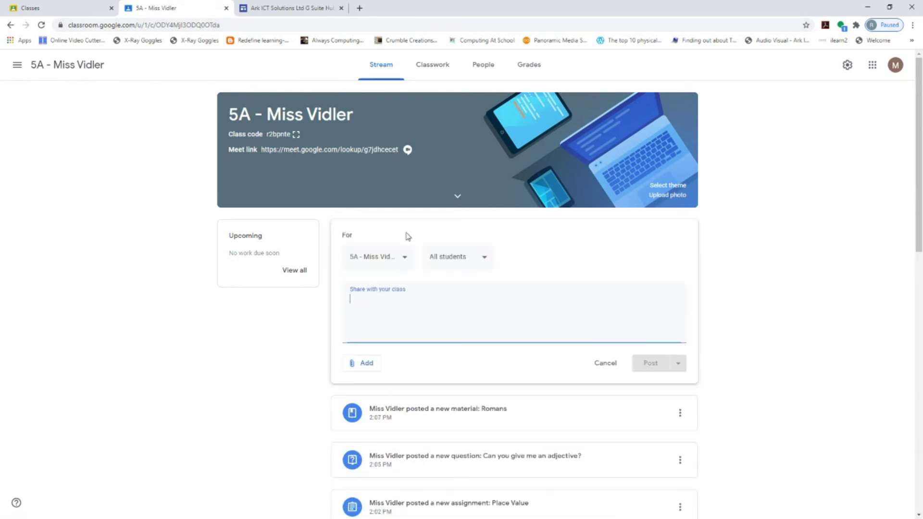
click(471, 256)
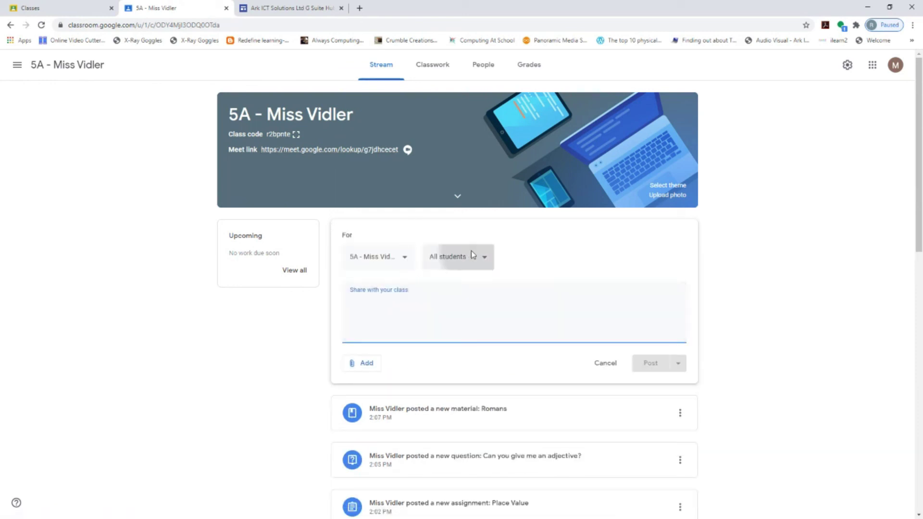
click(609, 295)
click(487, 315)
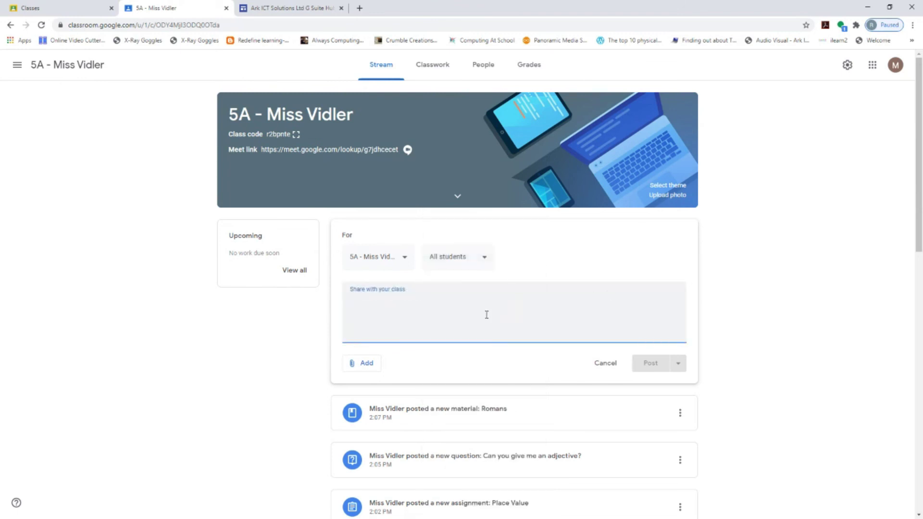